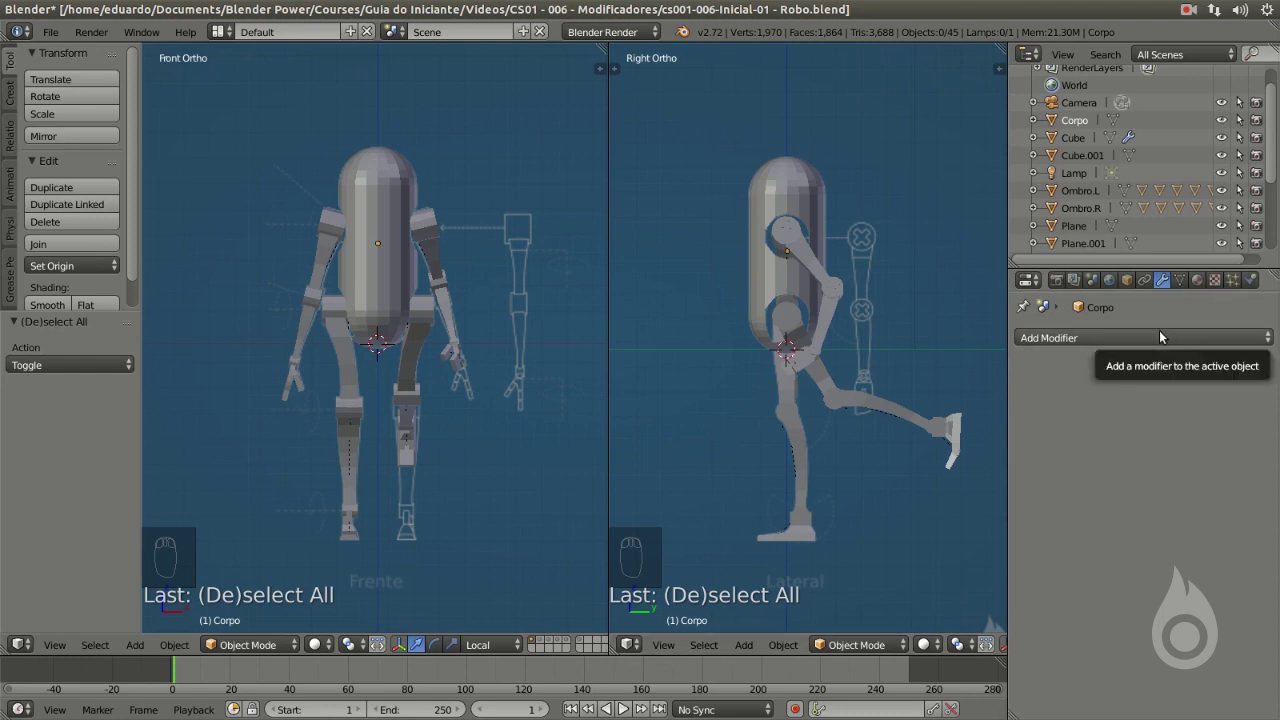
Check the side view's background image settings and select the robot's body object, Corpo.
key(n)
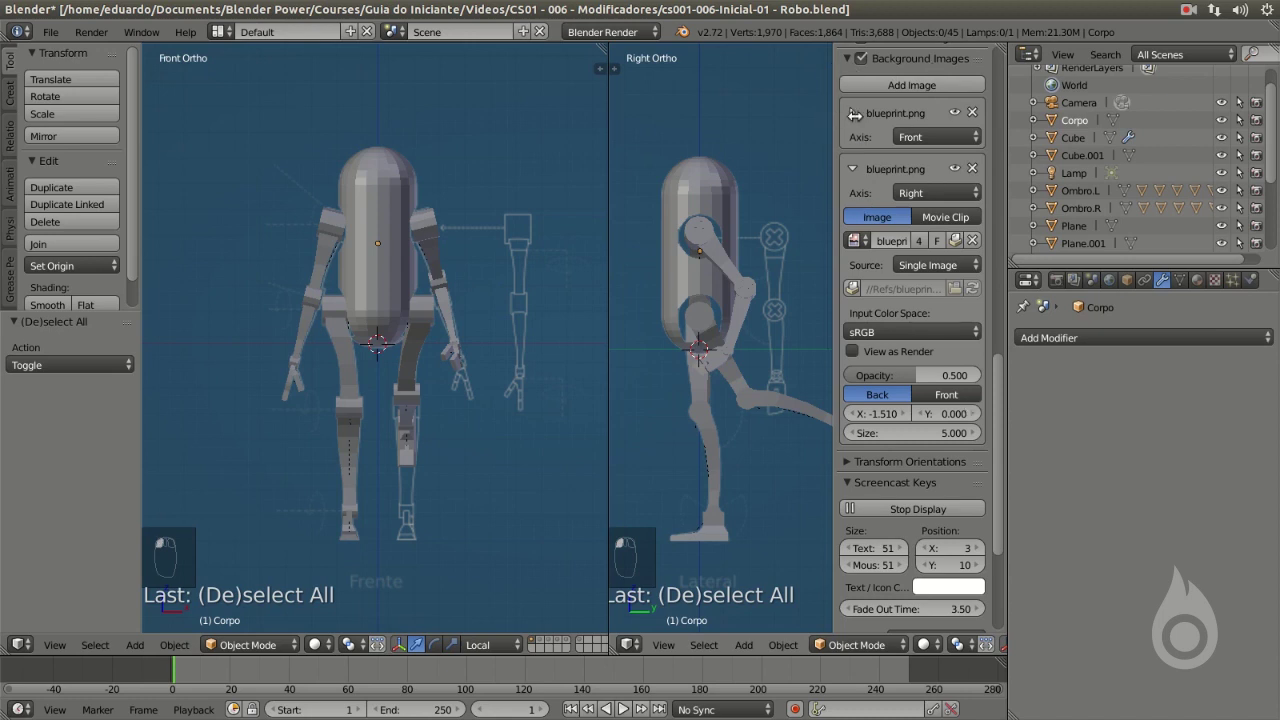
key(n)
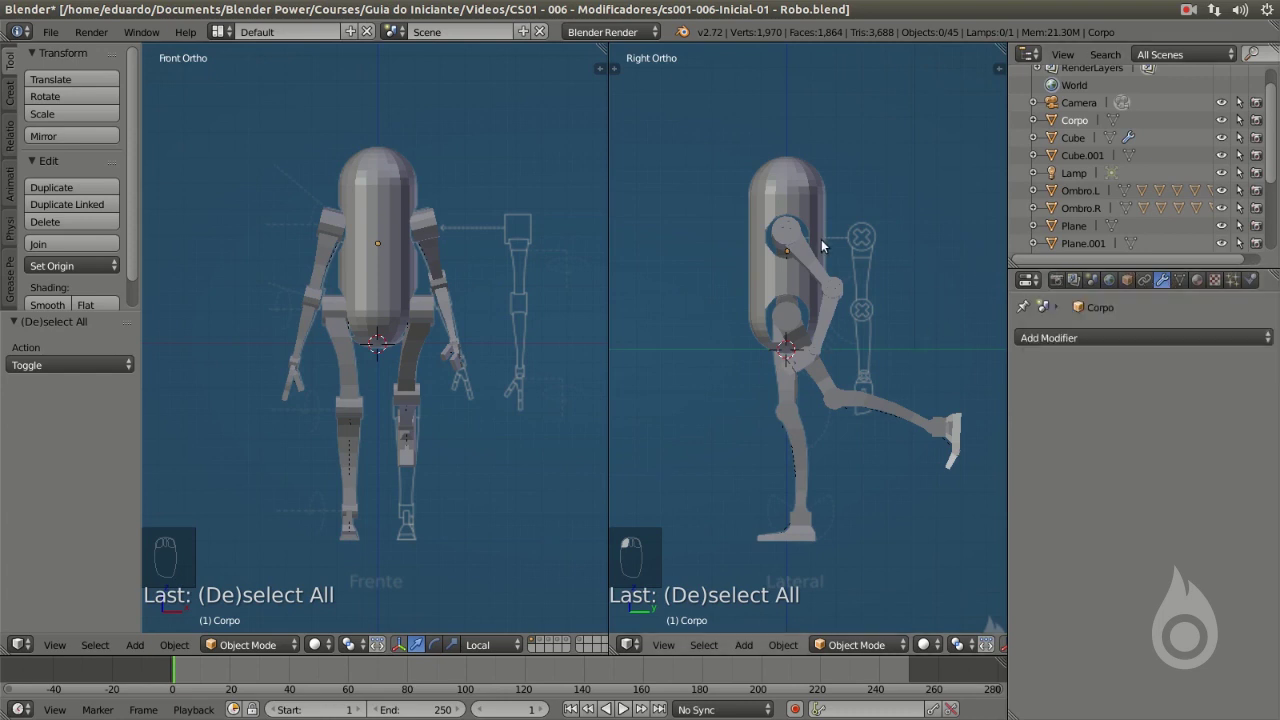
scroll(823, 242, down, 5)
right_click(843, 93)
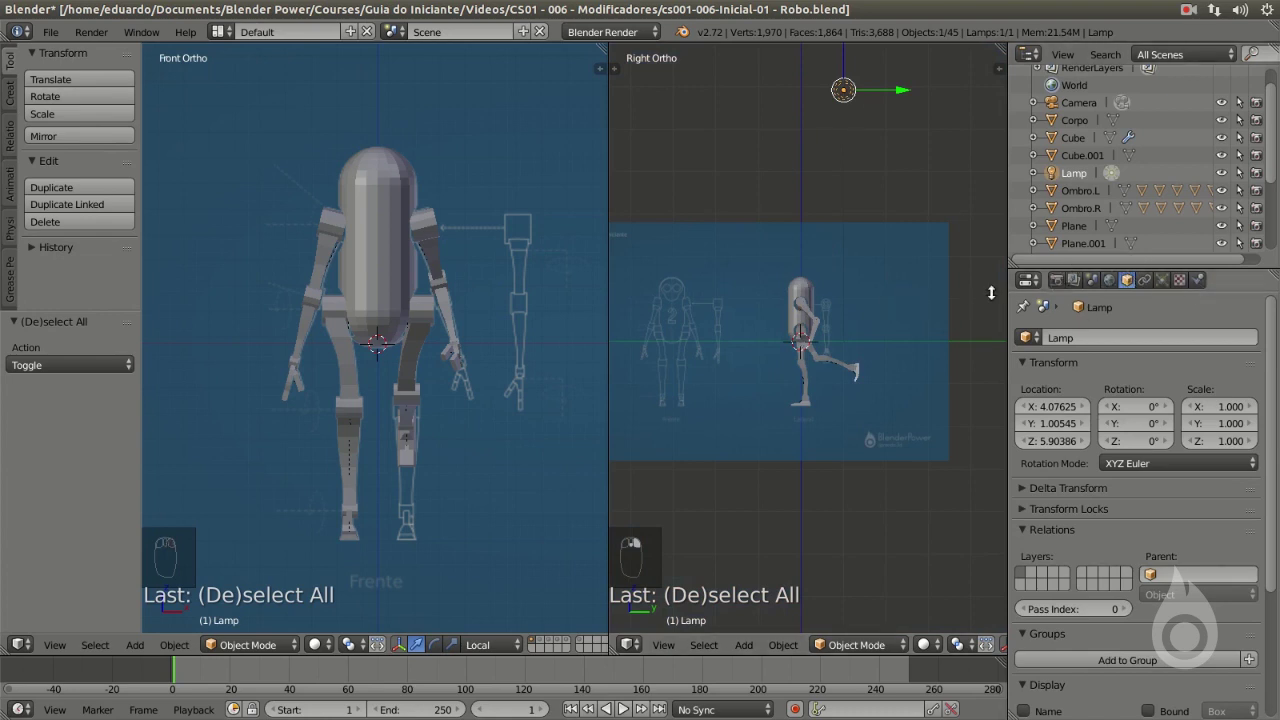
right_click(800, 292)
scroll(818, 310, up, 4)
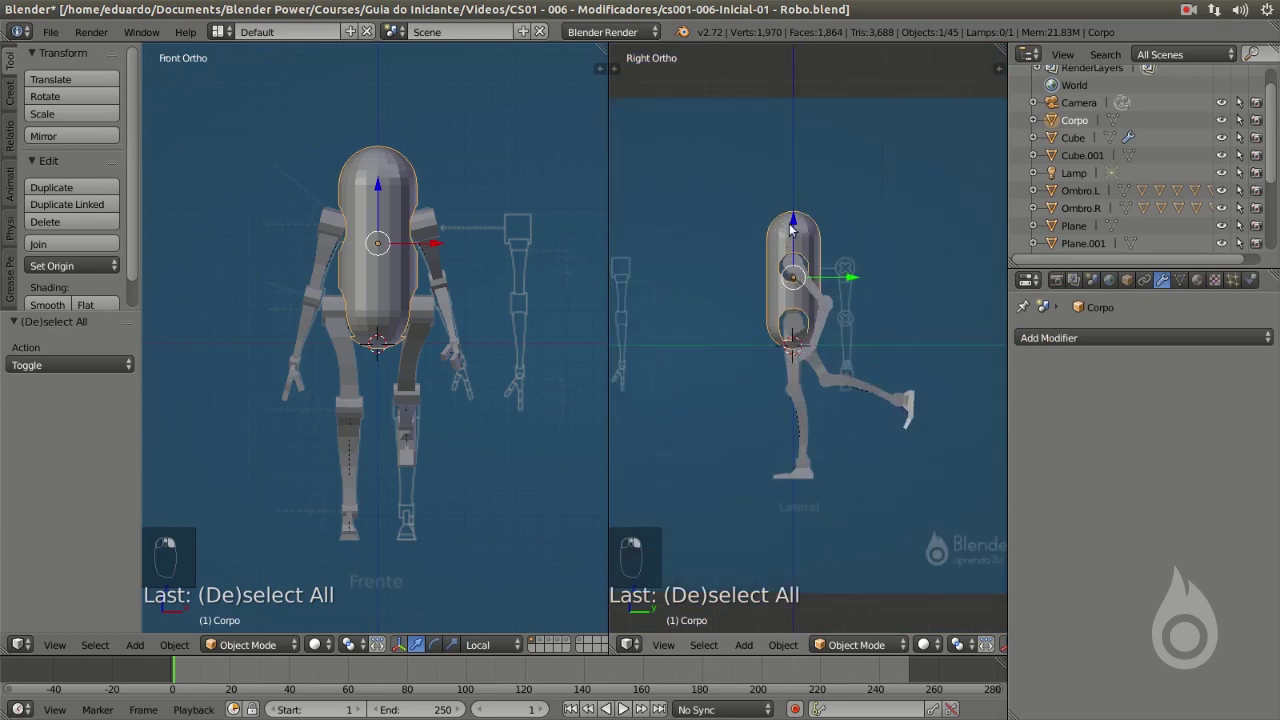
scroll(806, 320, up, 2)
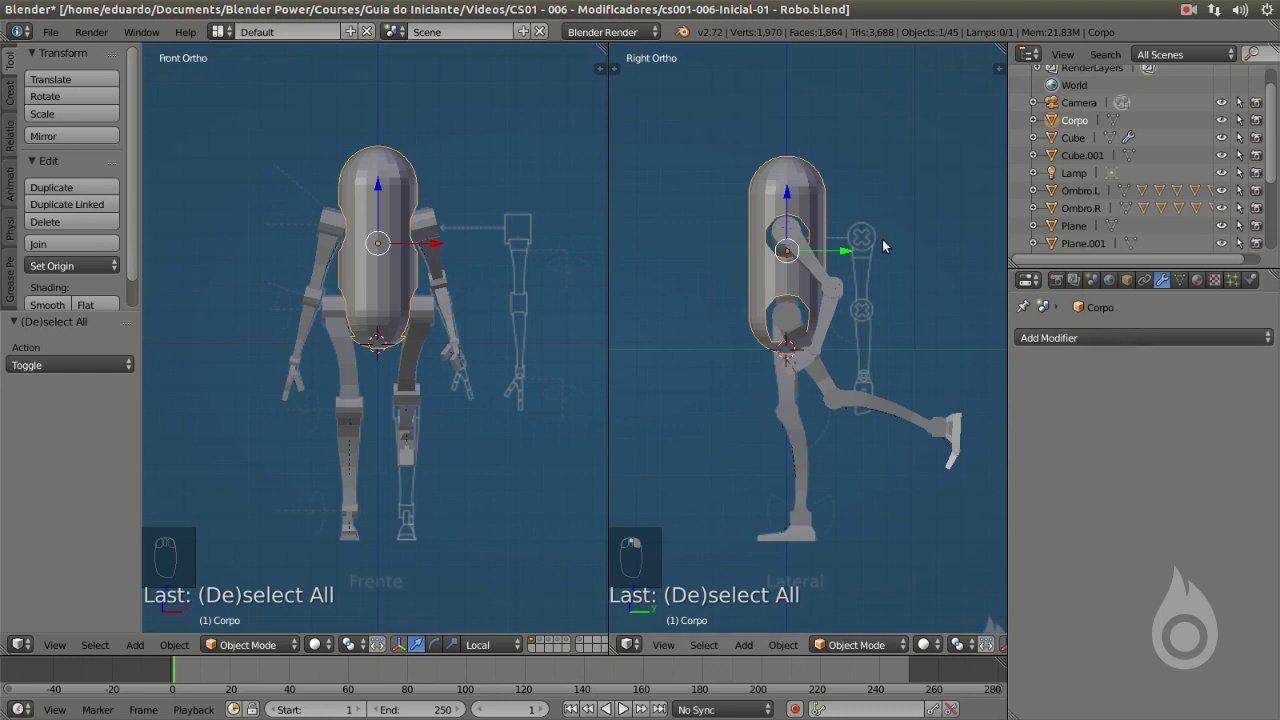
scroll(882, 239, down, 2)
scroll(893, 185, up, 3)
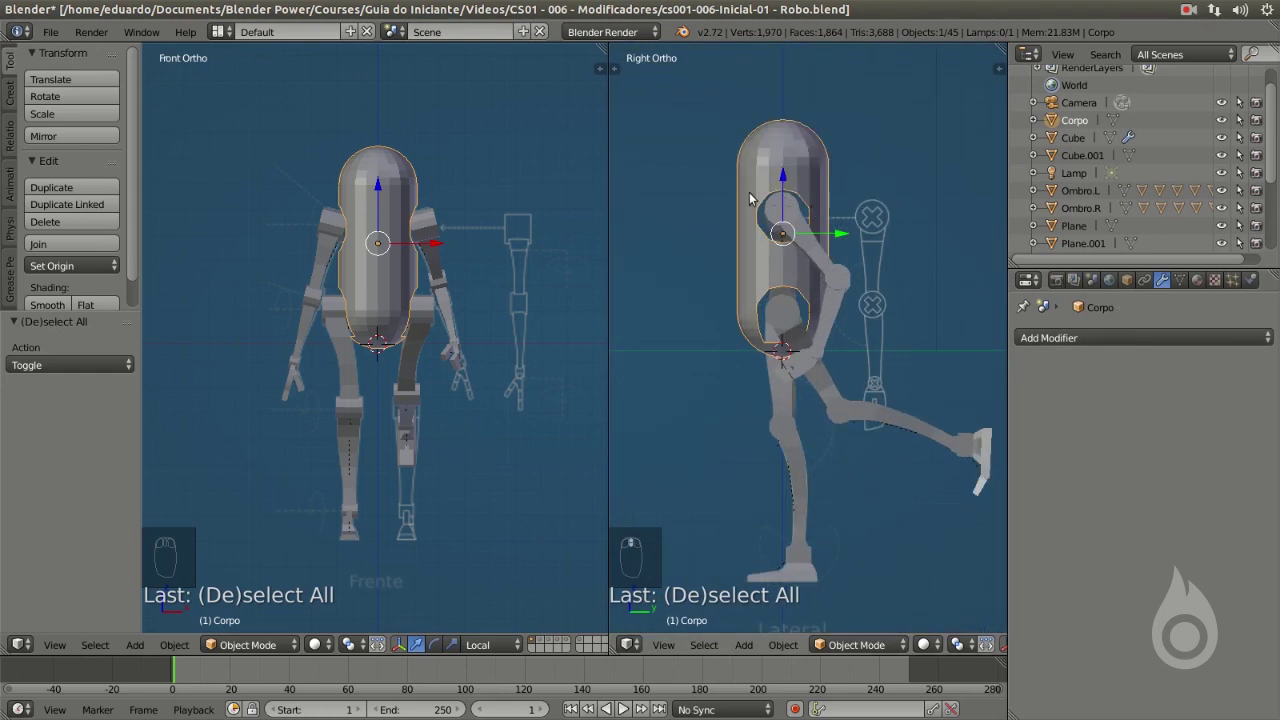
Look through the object types that can be created and the modifiers available for the robot's body.
click(10, 93)
drag(132, 88, 128, 159)
scroll(128, 166, down, 5)
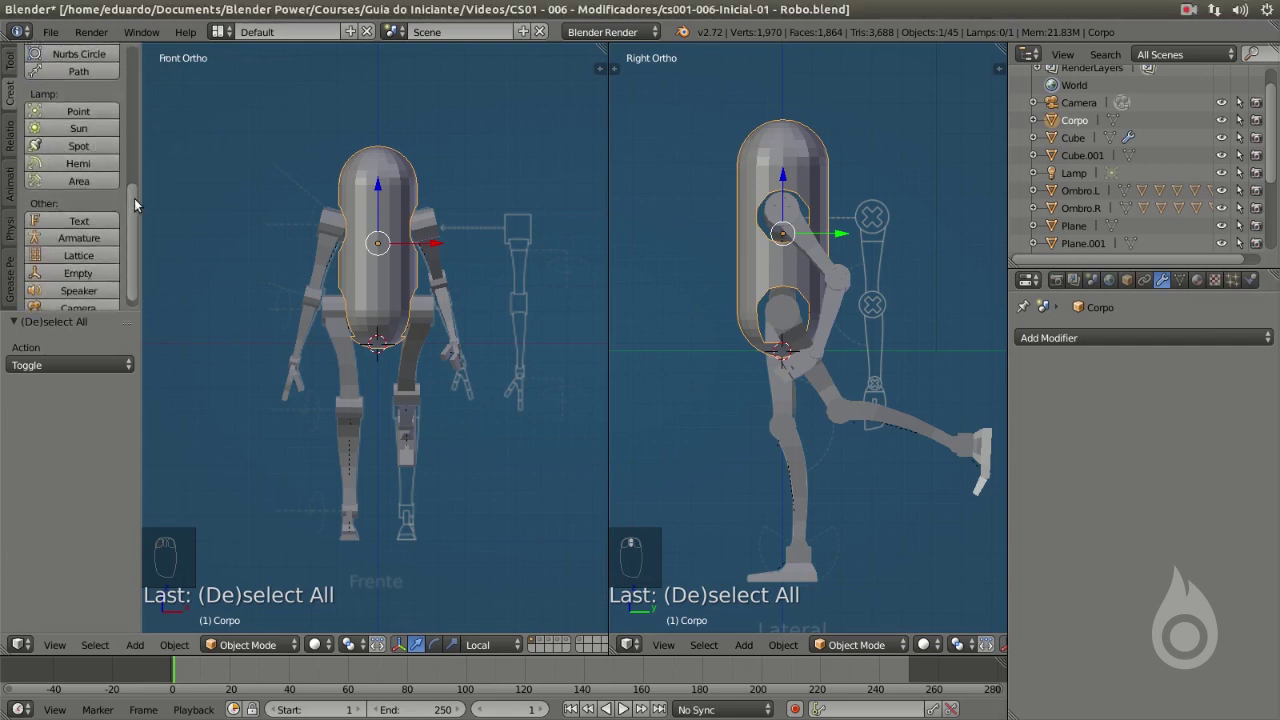
scroll(134, 210, up, 10)
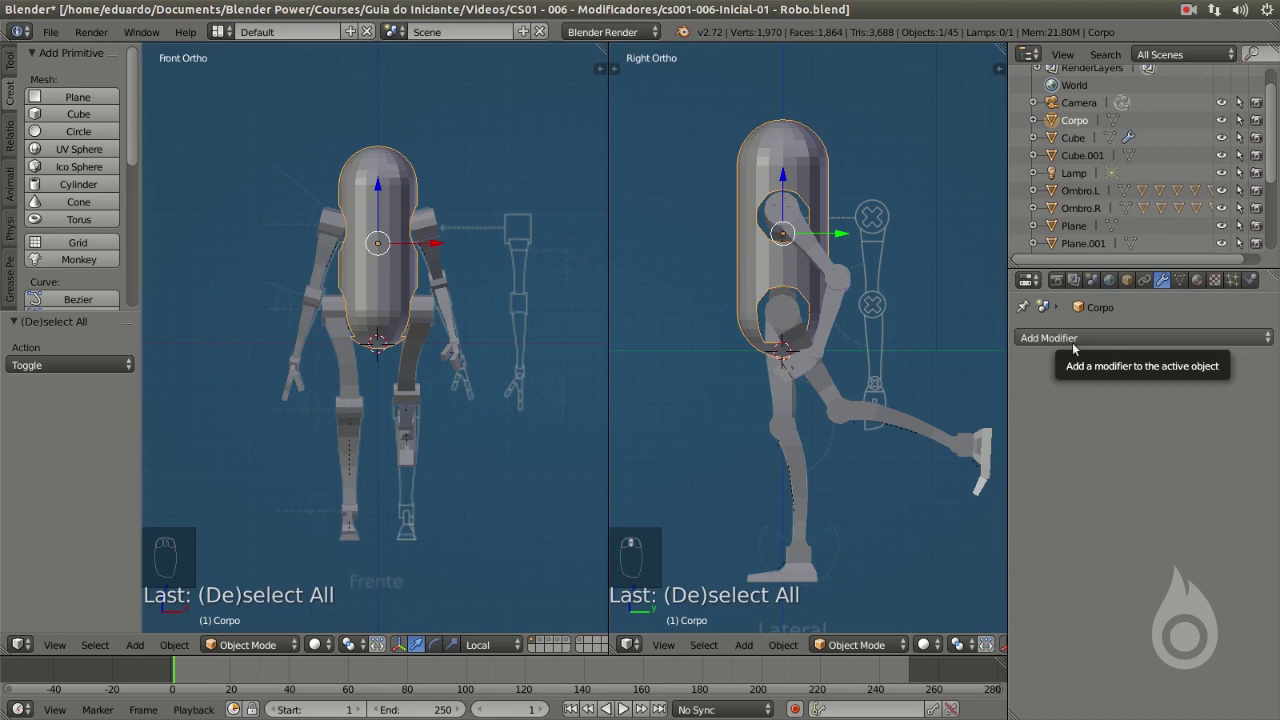
click(1133, 337)
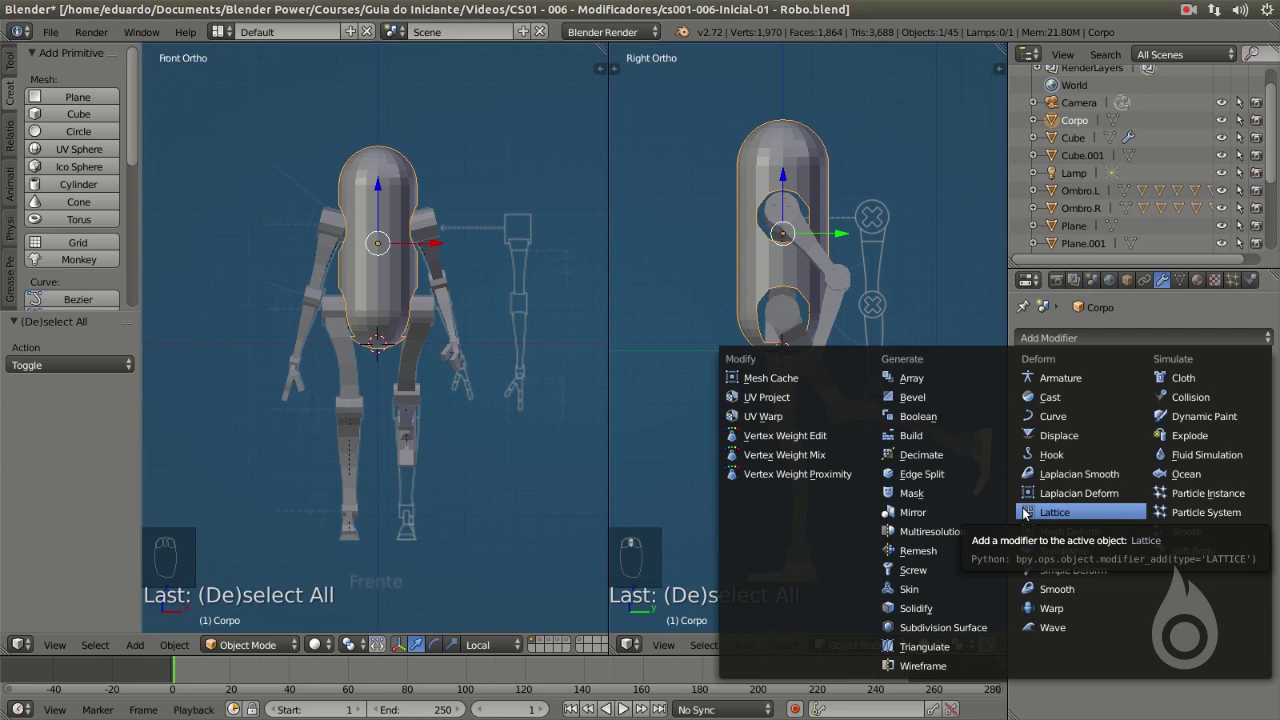
Show the layer holding the separate curved plane, widen the front viewport and select the plane.
click(538, 644)
drag(608, 403, 971, 398)
scroll(711, 329, down, 3)
middle_drag(711, 329, 586, 301)
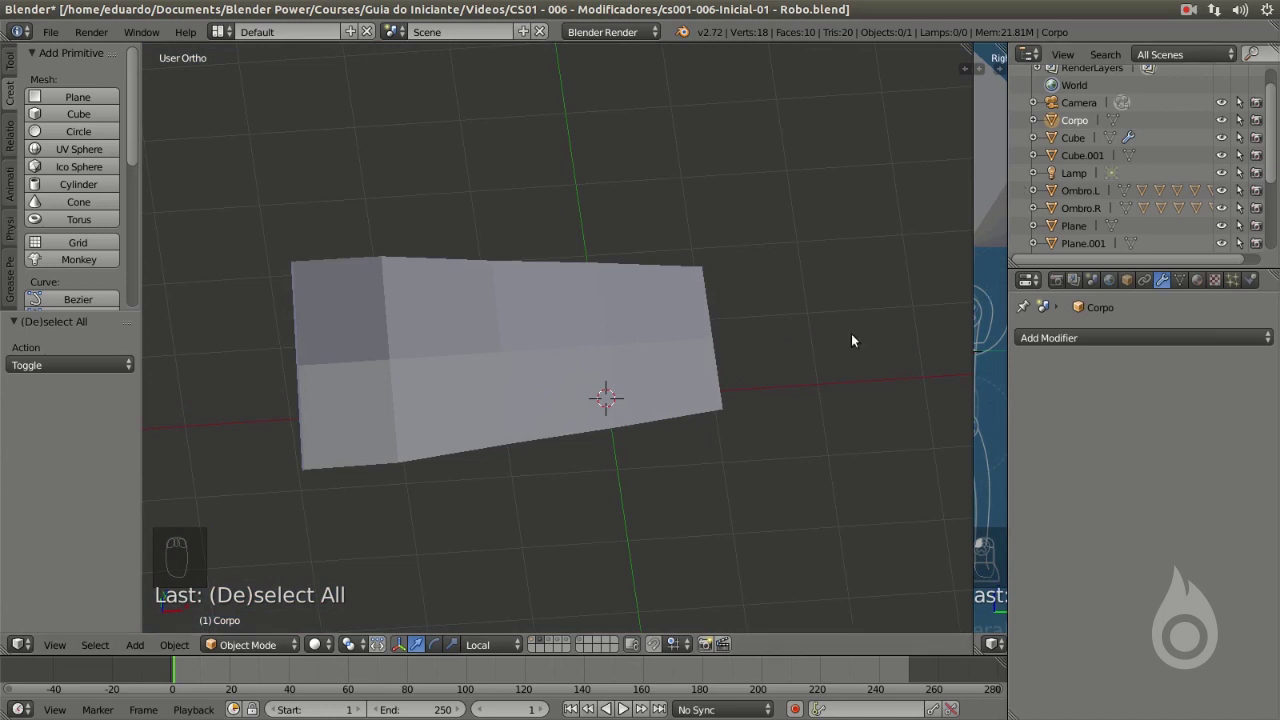
middle_drag(660, 337, 490, 295)
right_click(595, 360)
middle_drag(595, 353, 471, 378)
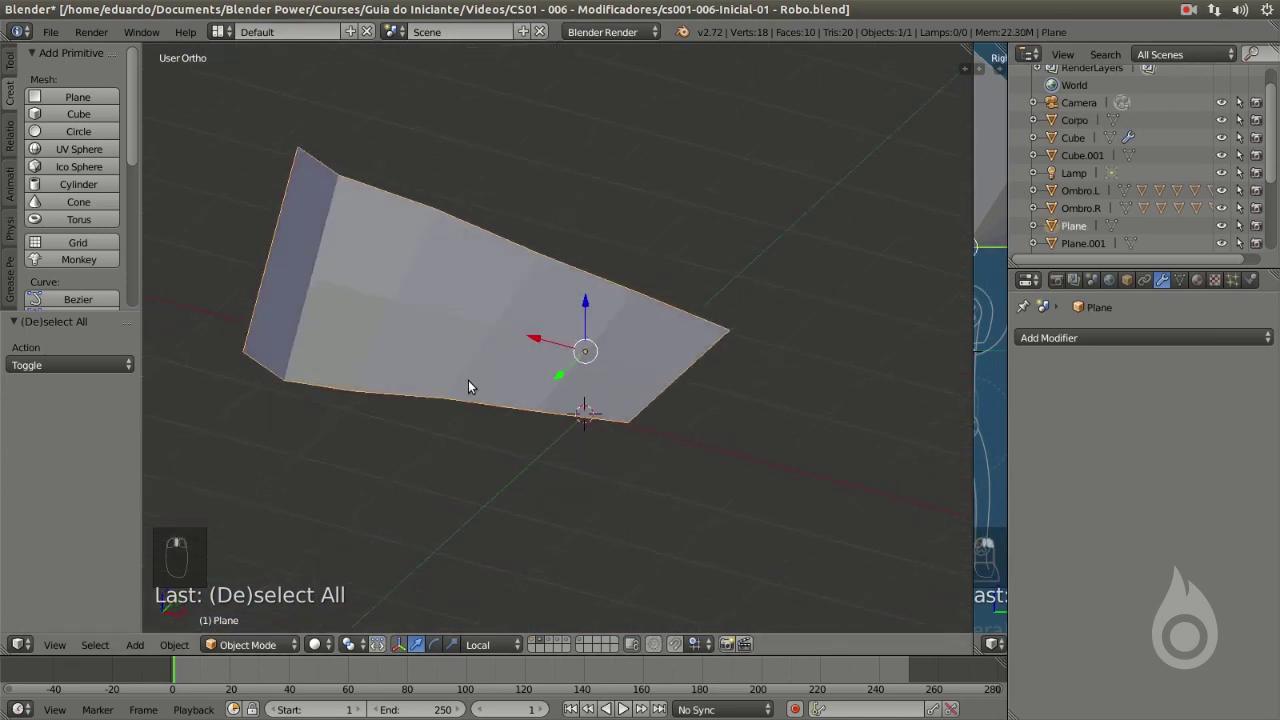
Check the plane's mesh in Edit Mode, return to Object Mode and add a Subdivision Surface modifier to it.
middle_drag(676, 222, 469, 246)
key(Tab)
key(Tab)
middle_drag(538, 352, 461, 228)
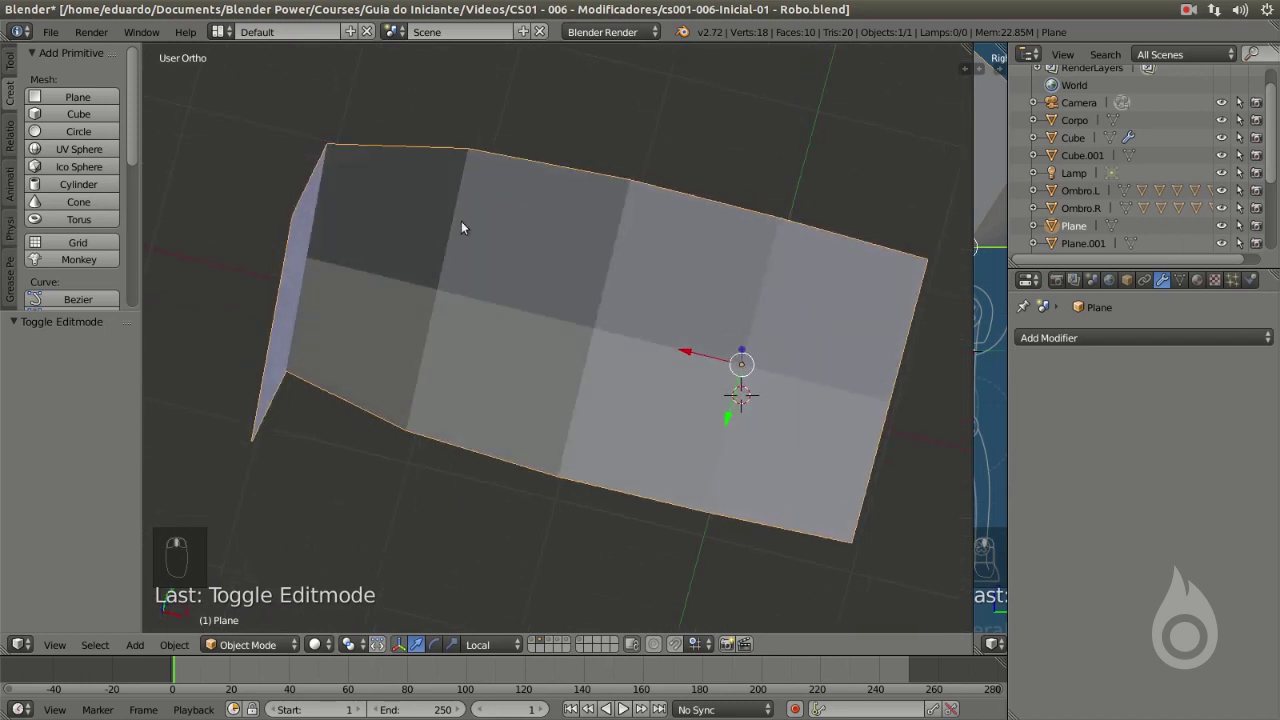
middle_drag(607, 184, 507, 344)
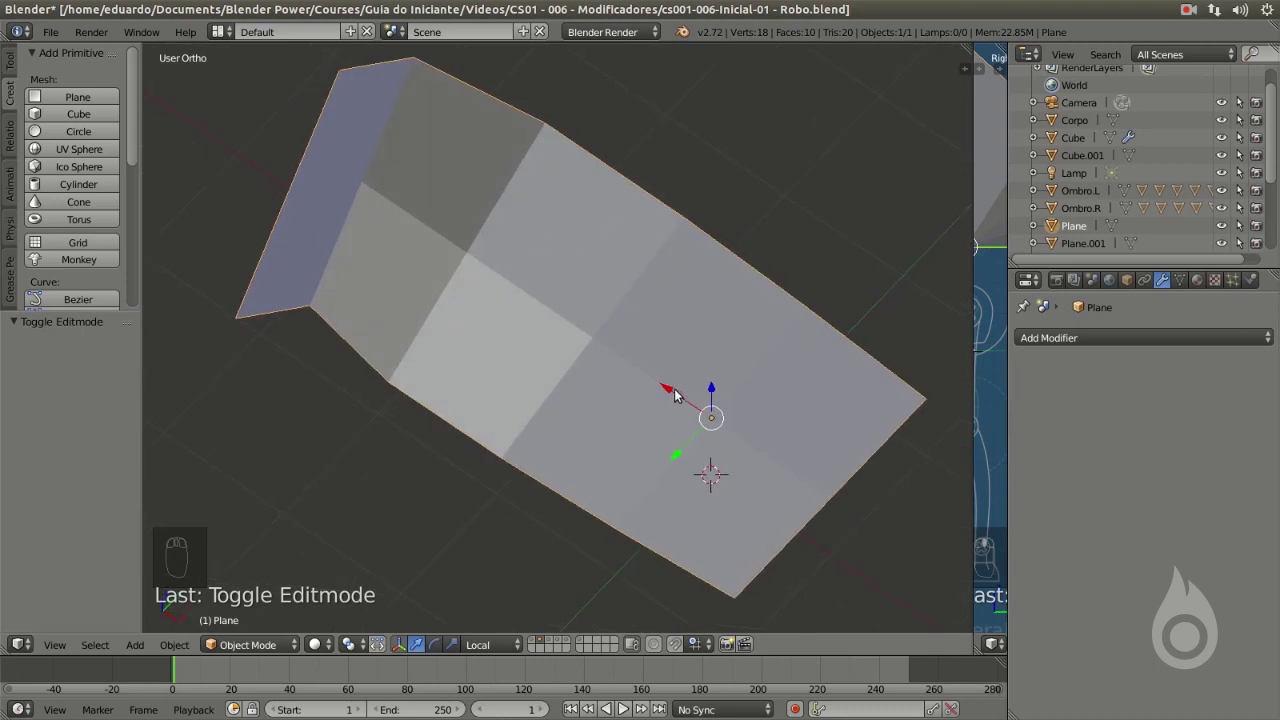
click(1088, 344)
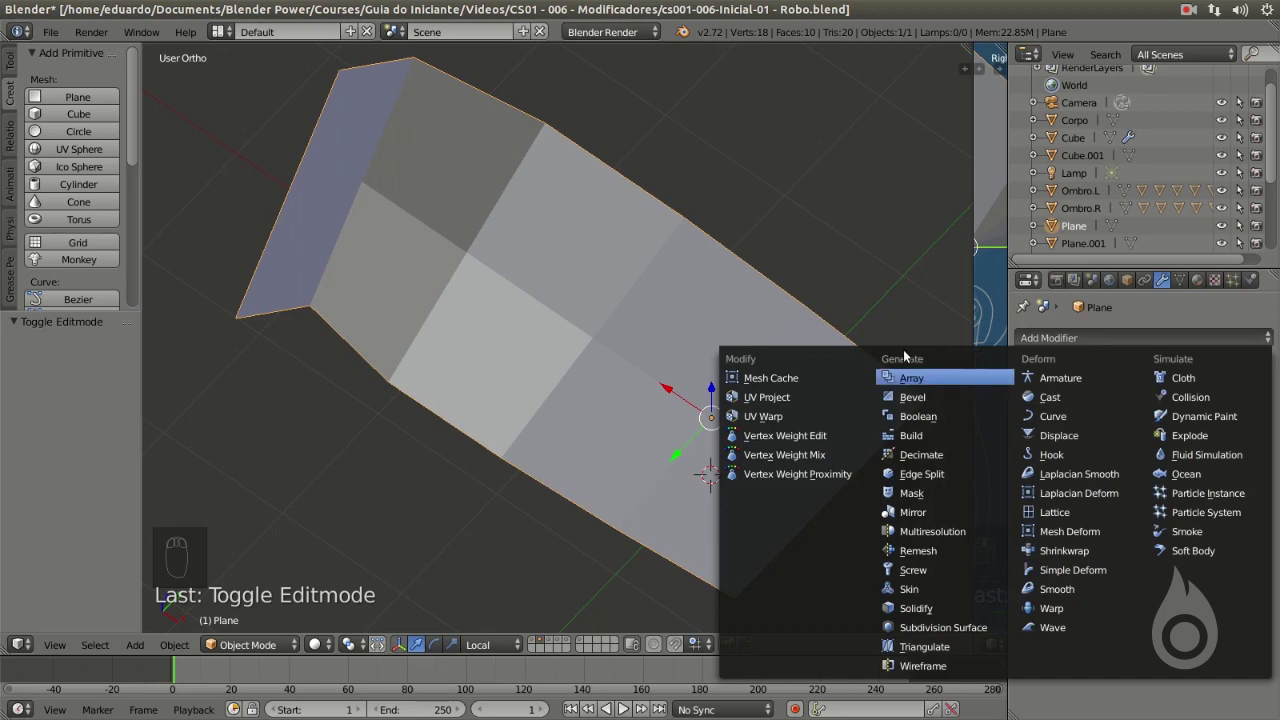
click(972, 630)
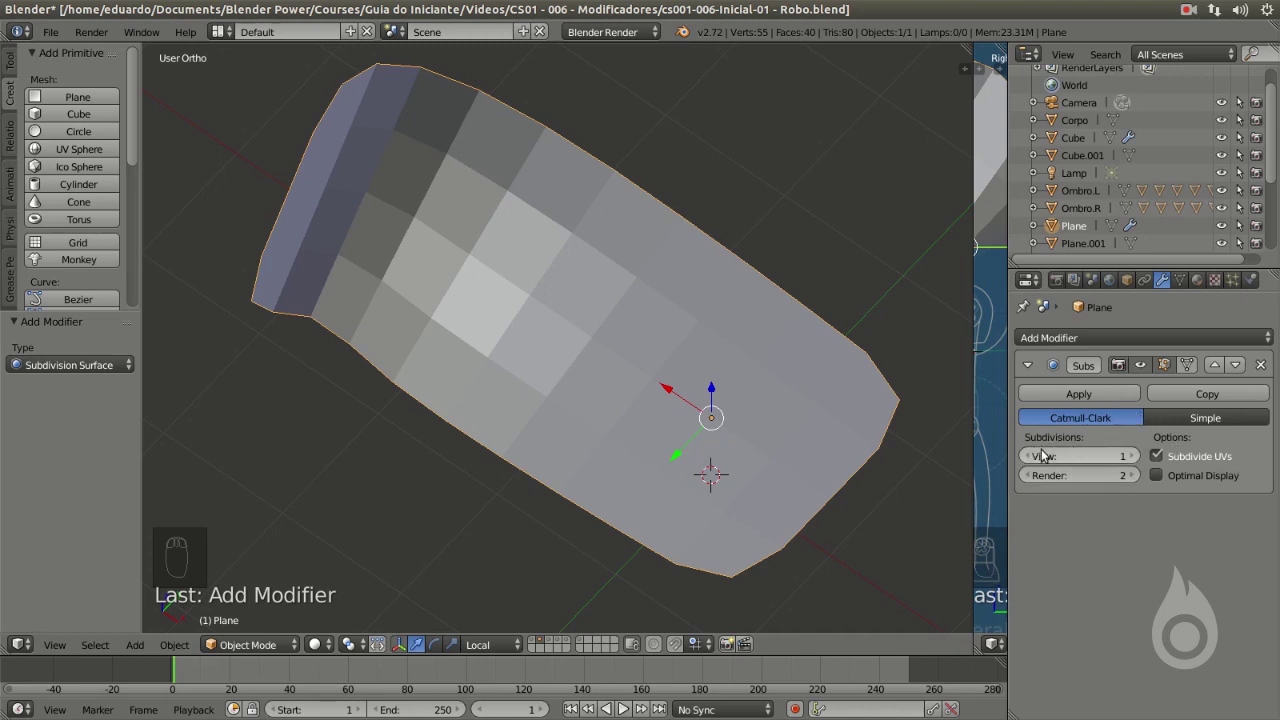
Raise the plane's Subdivision Surface View level to 5.
click(1134, 457)
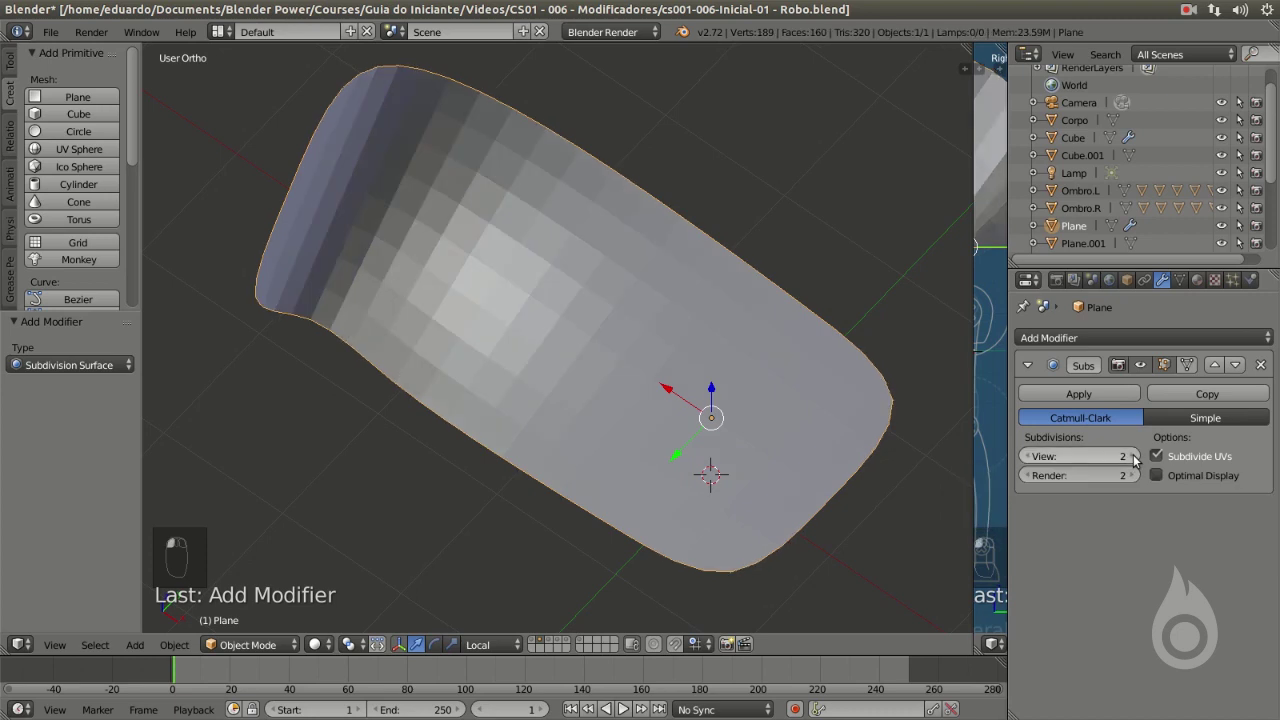
middle_drag(629, 386, 896, 410)
click(1133, 456)
click(1133, 456)
click(1133, 456)
middle_drag(698, 367, 585, 314)
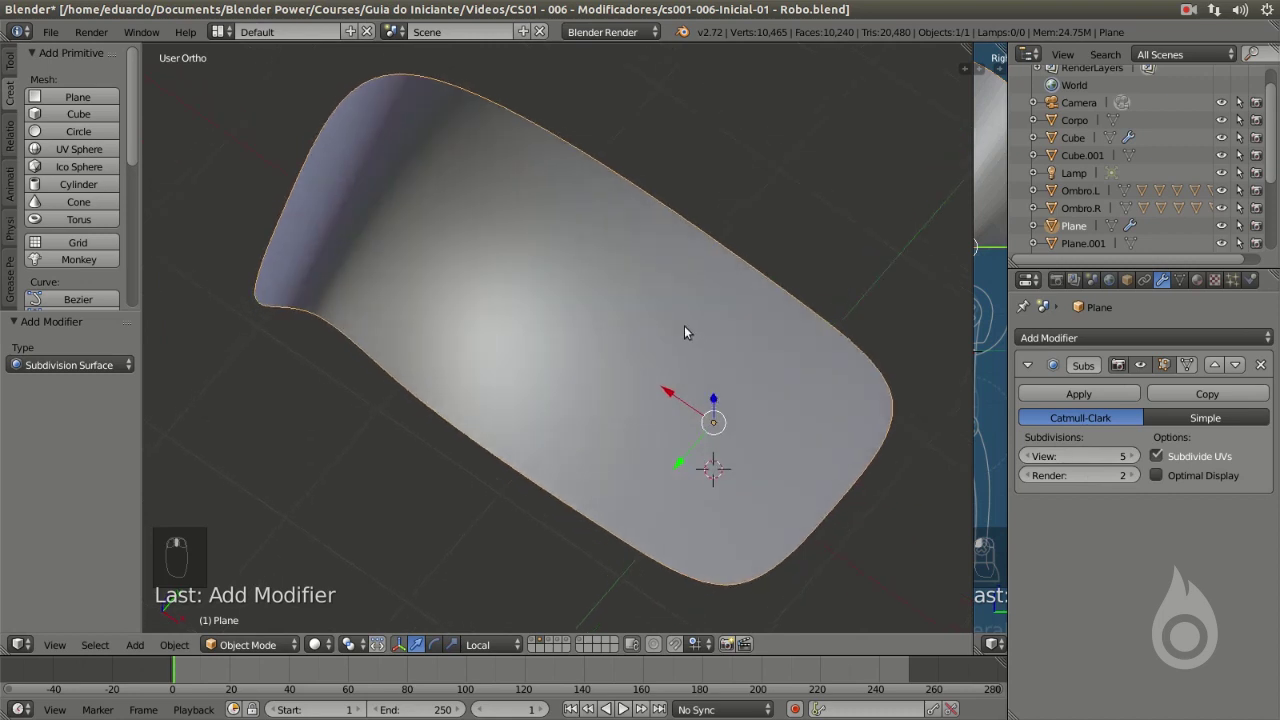
Compare the plane with the Subdivision Surface modifier hidden and shown in the viewport, and inspect its surface up close.
click(1141, 366)
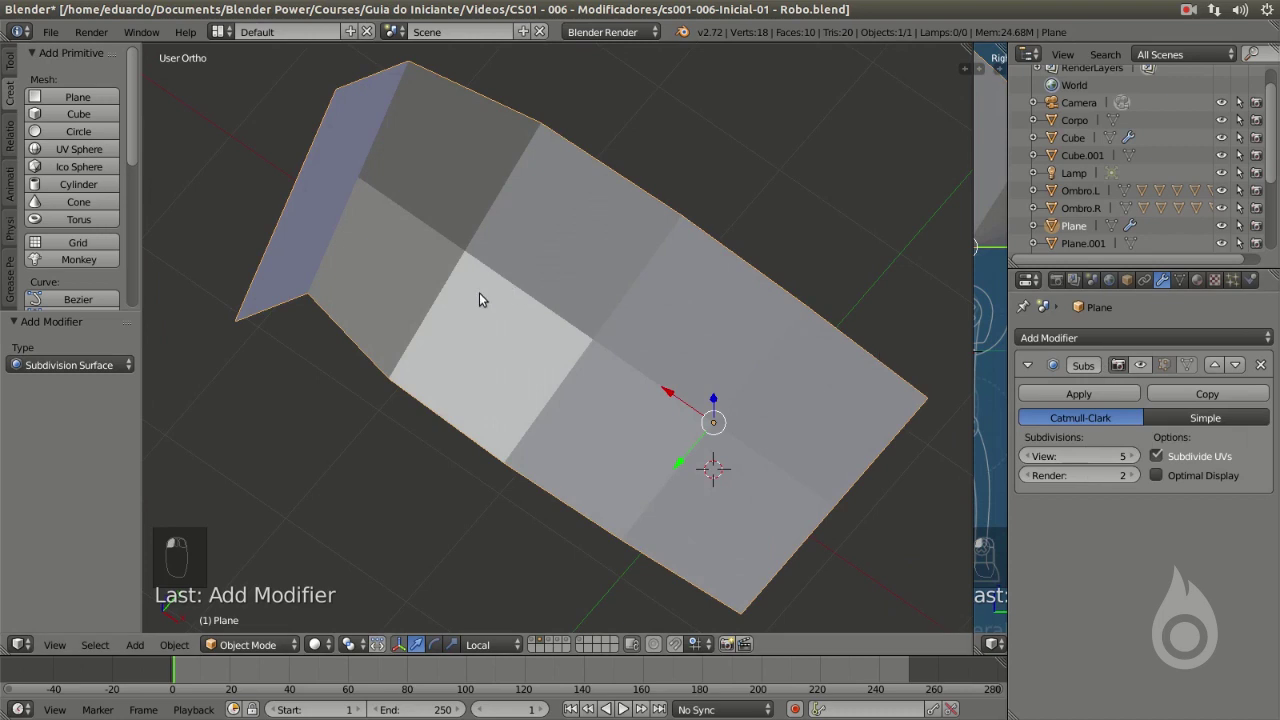
click(1141, 366)
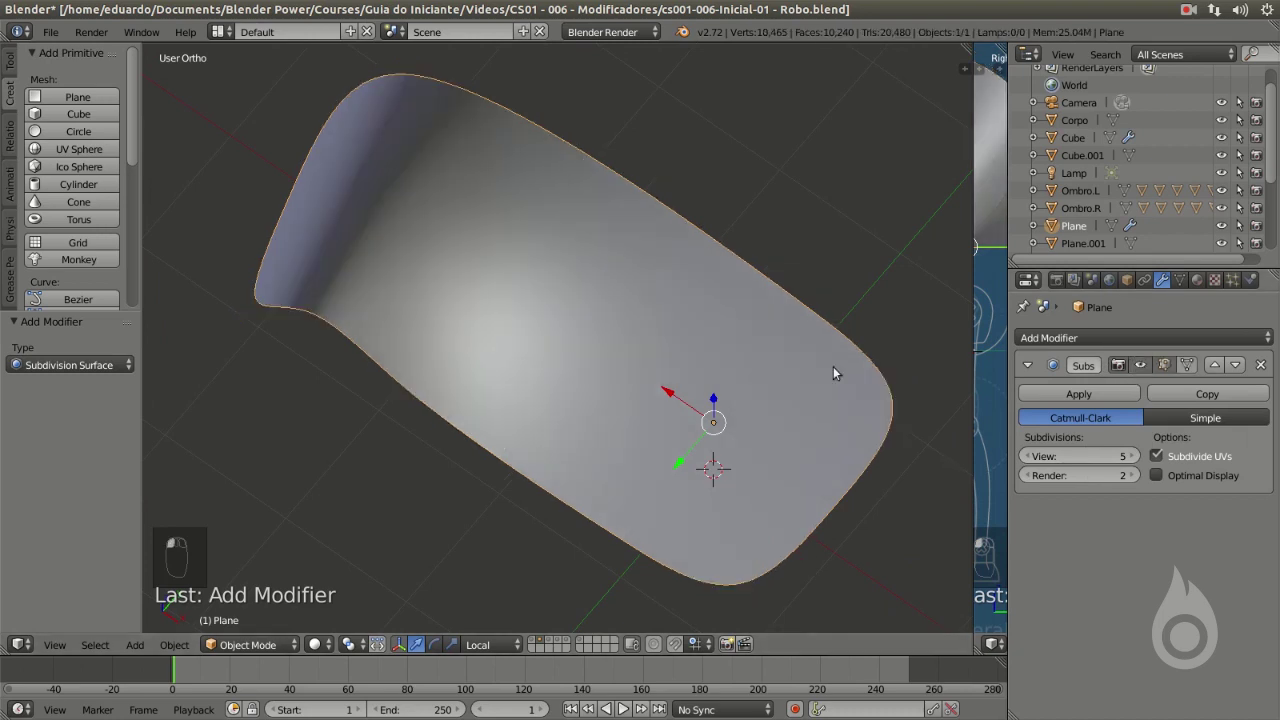
middle_drag(642, 332, 563, 326)
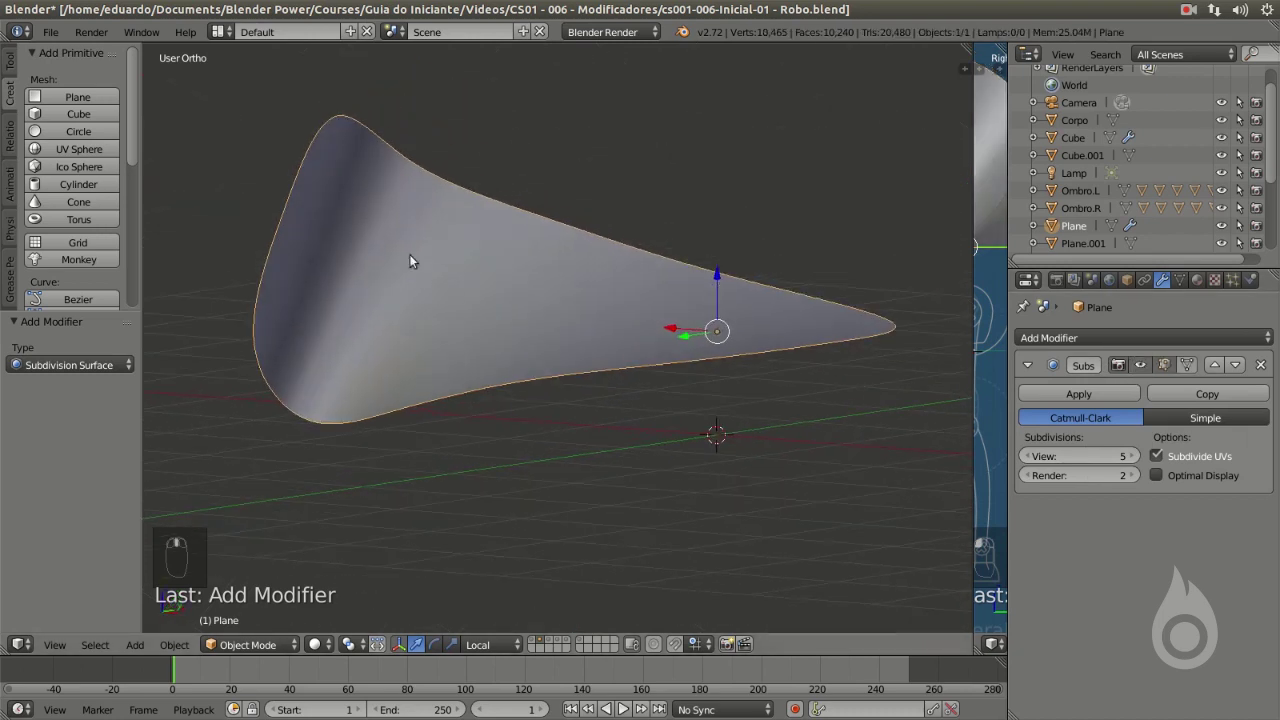
middle_drag(422, 232, 529, 299)
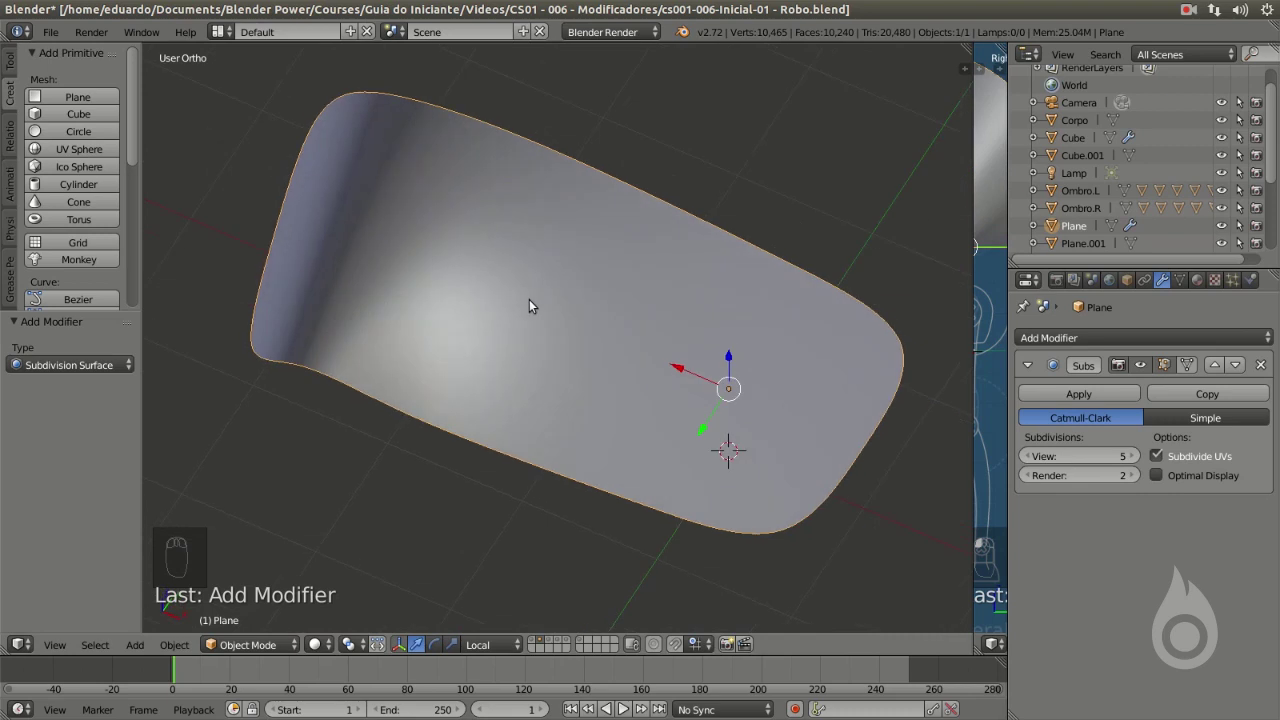
scroll(586, 339, up, 8)
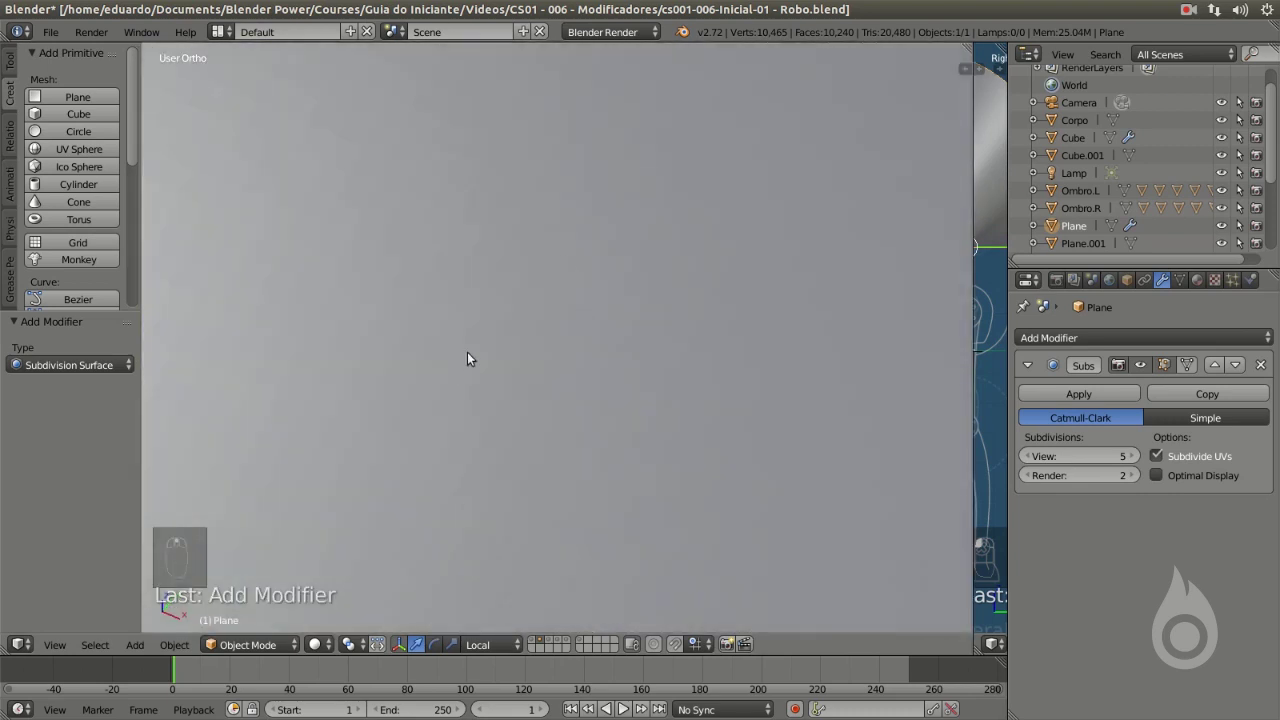
scroll(582, 318, down, 7)
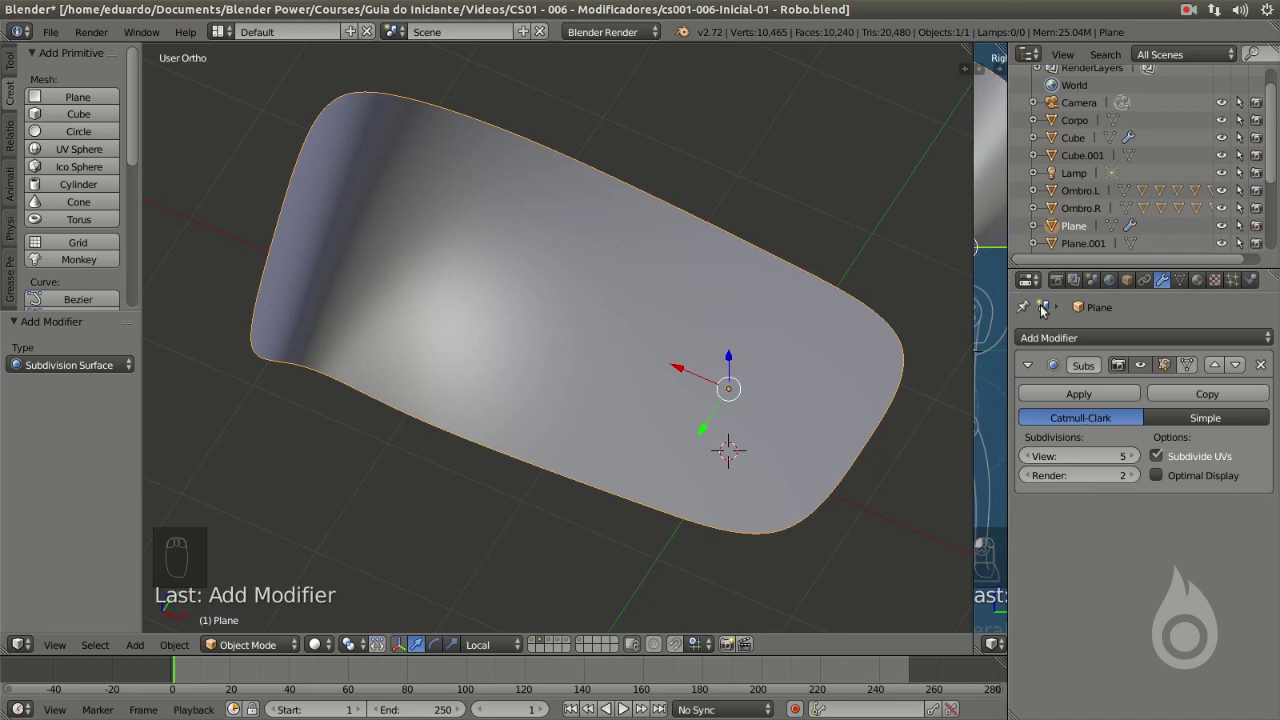
Set the Subdivision Surface modifier's View level to 2.
click(1041, 457)
text(2)
key(Return)
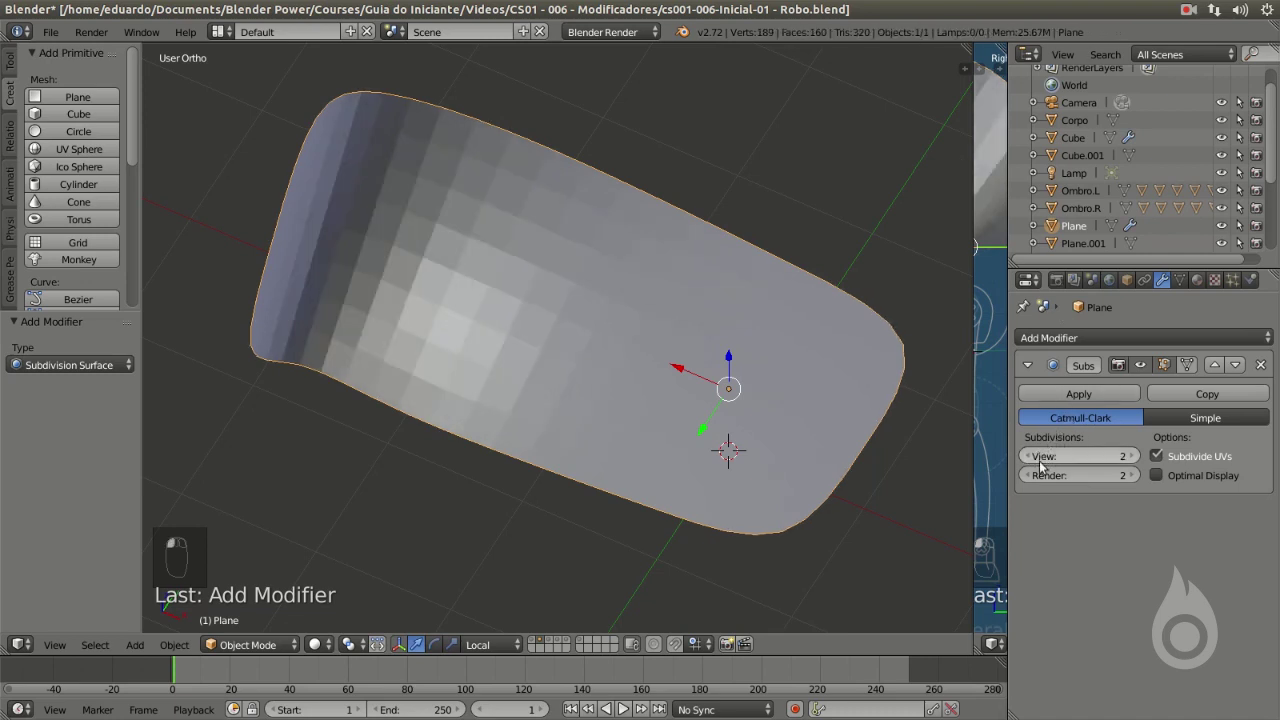
Compare the plane's vertex and face counts at View subdivision levels 1, 2 and 3, then restore level 2.
click(1027, 456)
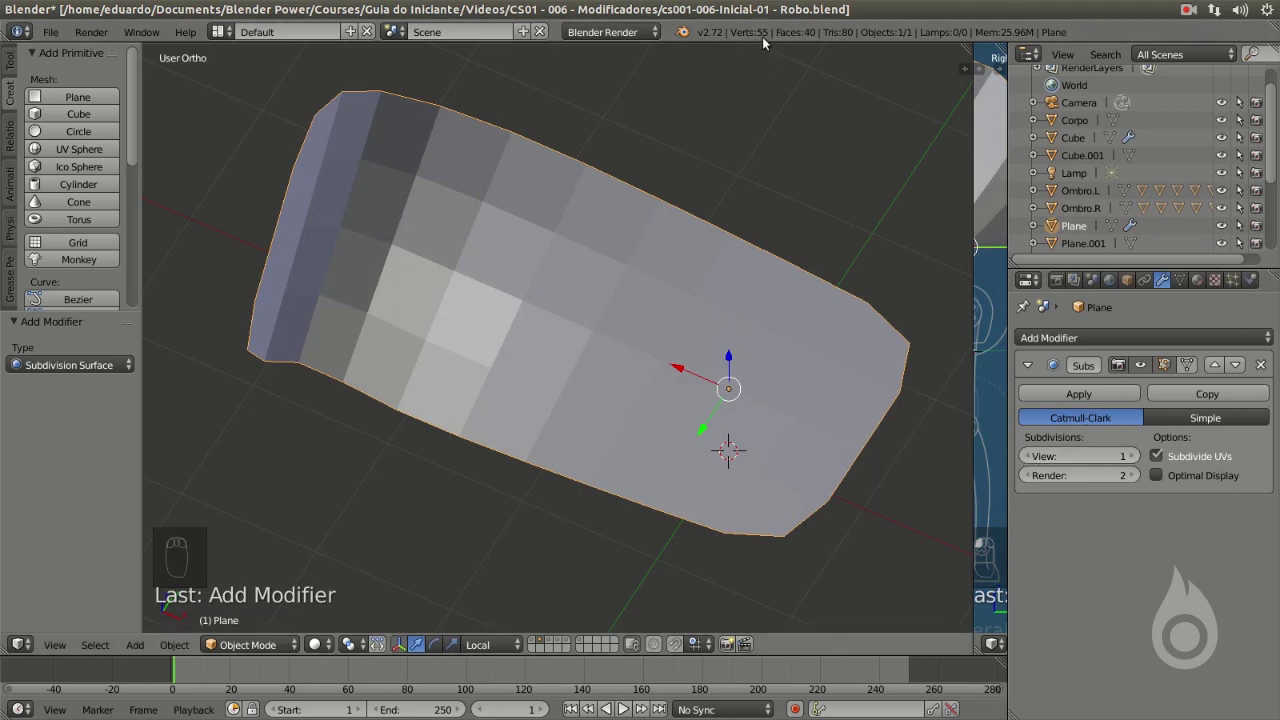
click(1133, 456)
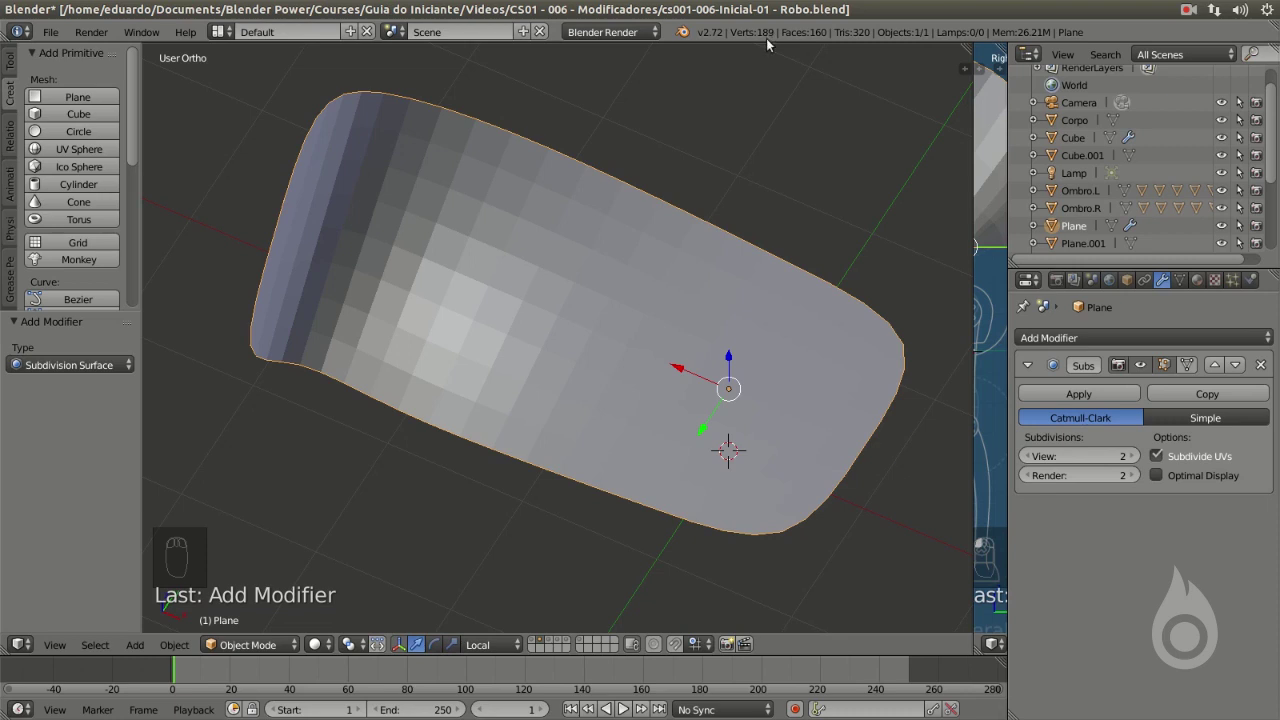
click(1133, 456)
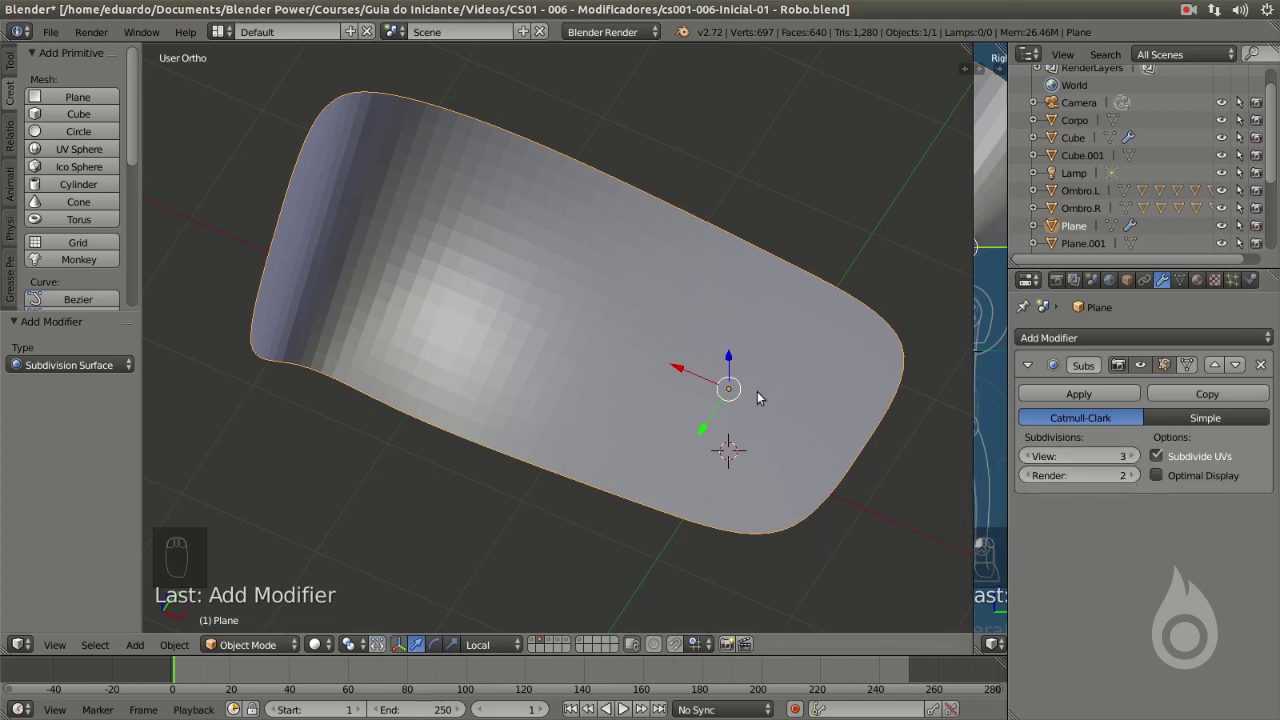
click(1025, 456)
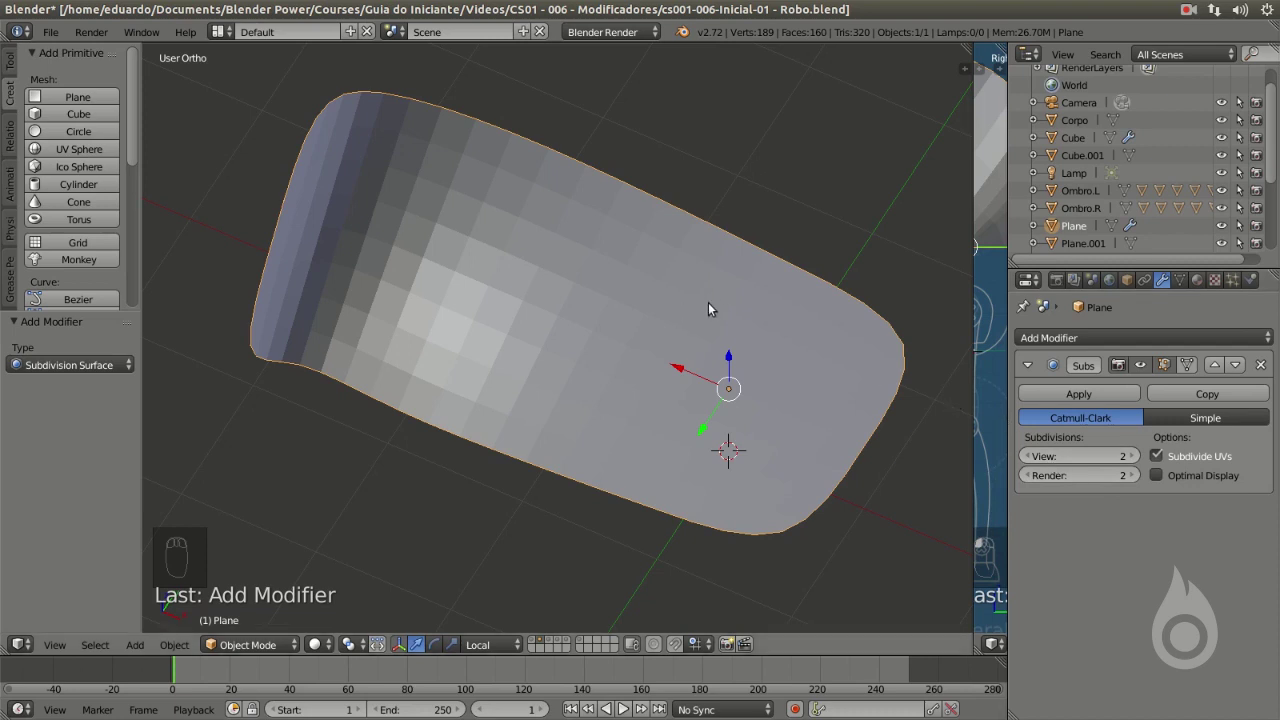
Enlarge the tool shelf and apply smooth shading to the subdivided plane.
click(8, 64)
drag(110, 312, 110, 404)
drag(139, 348, 153, 343)
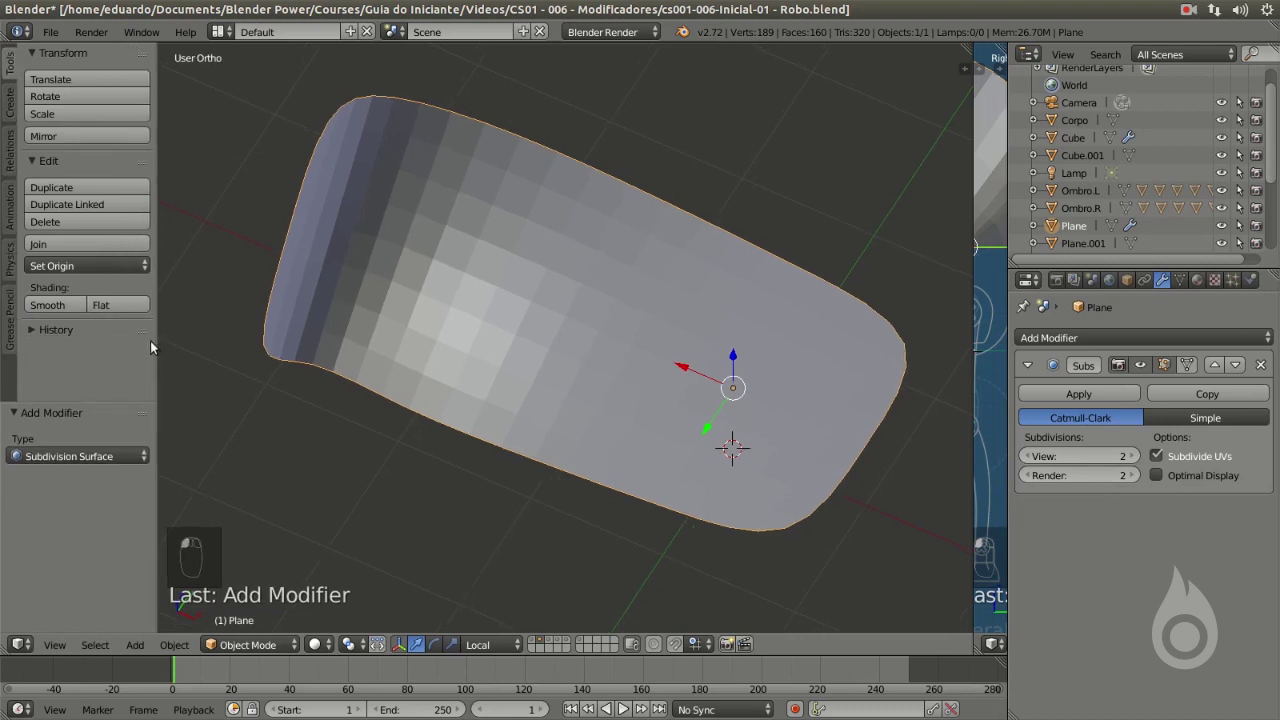
click(52, 307)
mouse_move(468, 273)
middle_down()
mouse_move(481, 167)
mouse_move(468, 281)
middle_up()
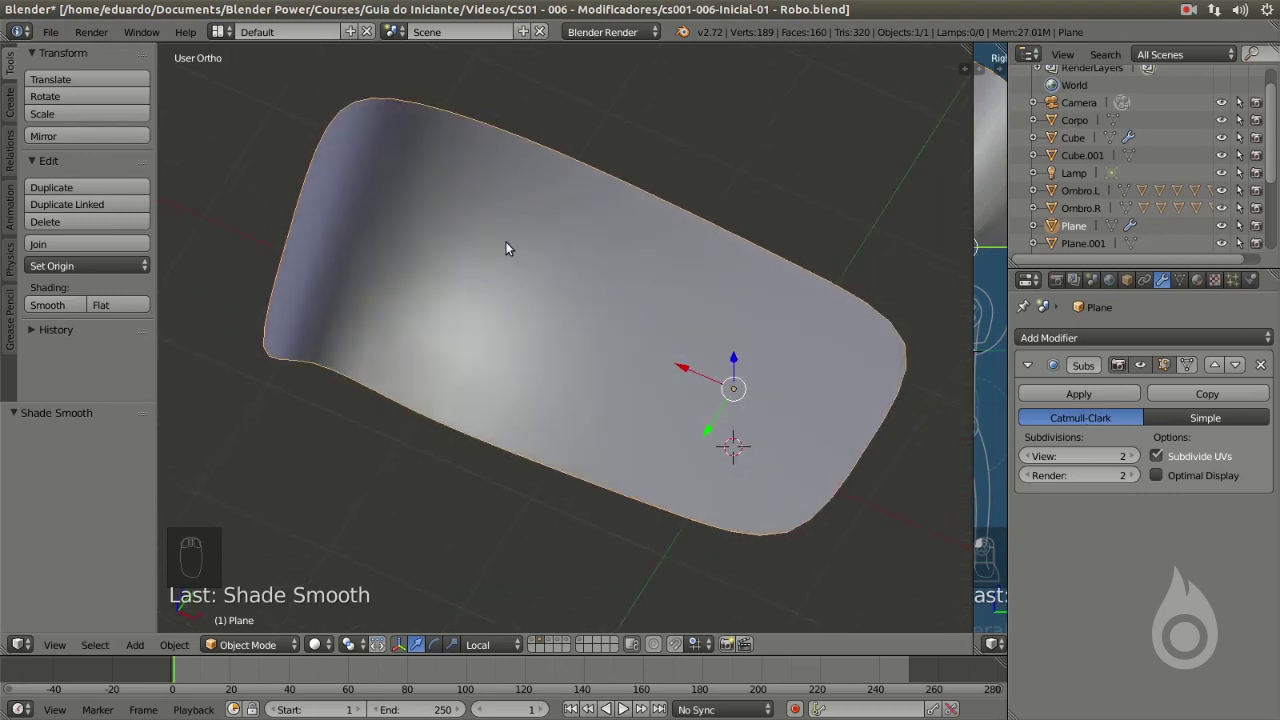
Compare the smooth-shaded plane at View level 3 and 2, and with the modifier hidden and shown, from several angles.
click(1133, 456)
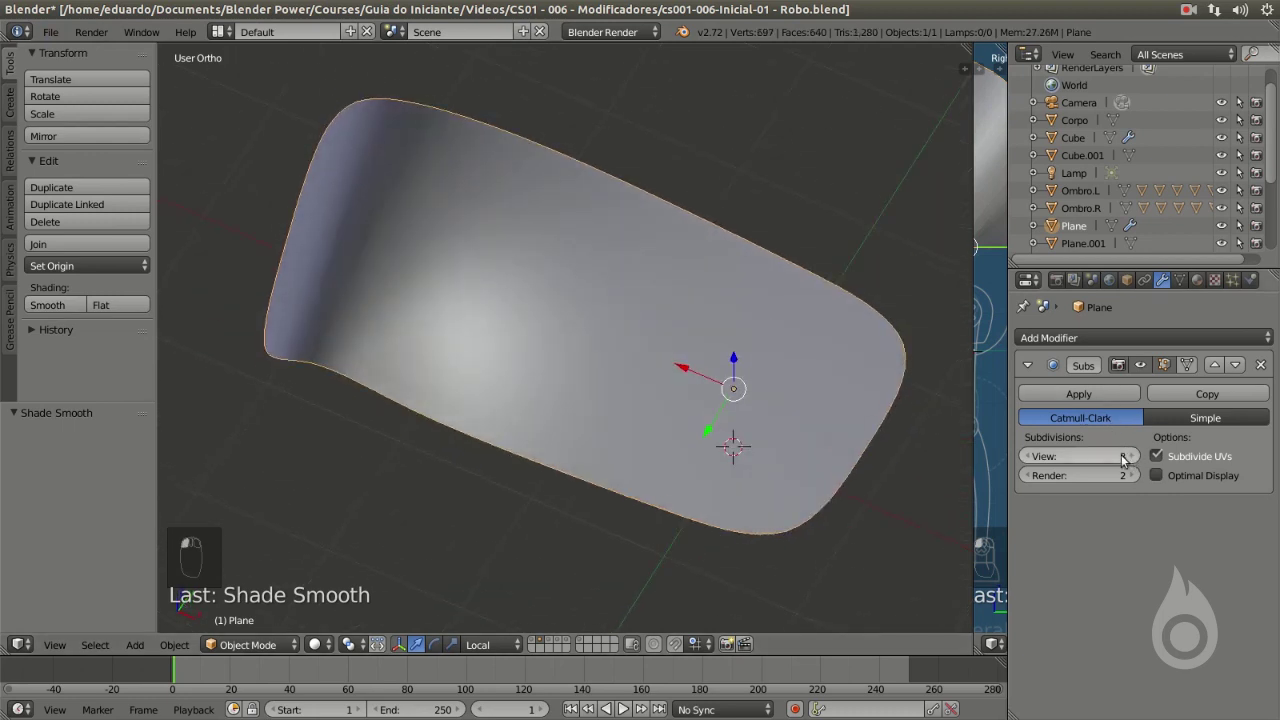
click(1042, 461)
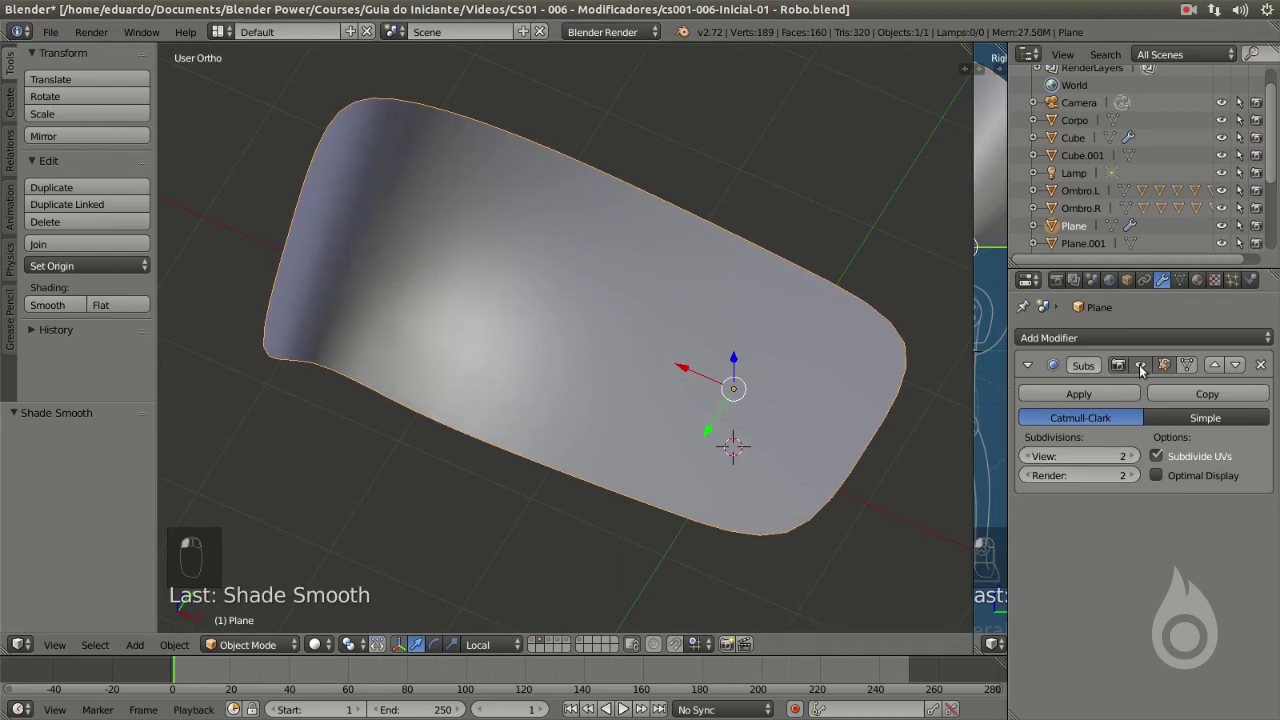
click(1141, 365)
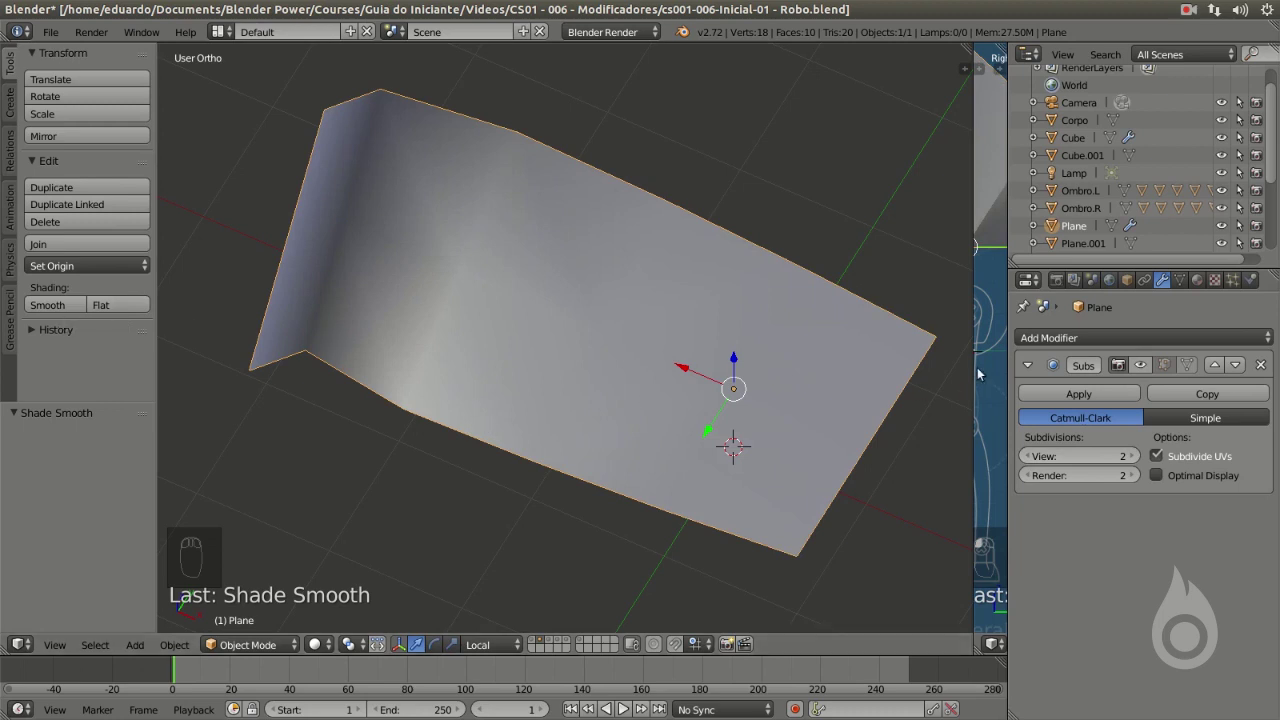
click(1141, 365)
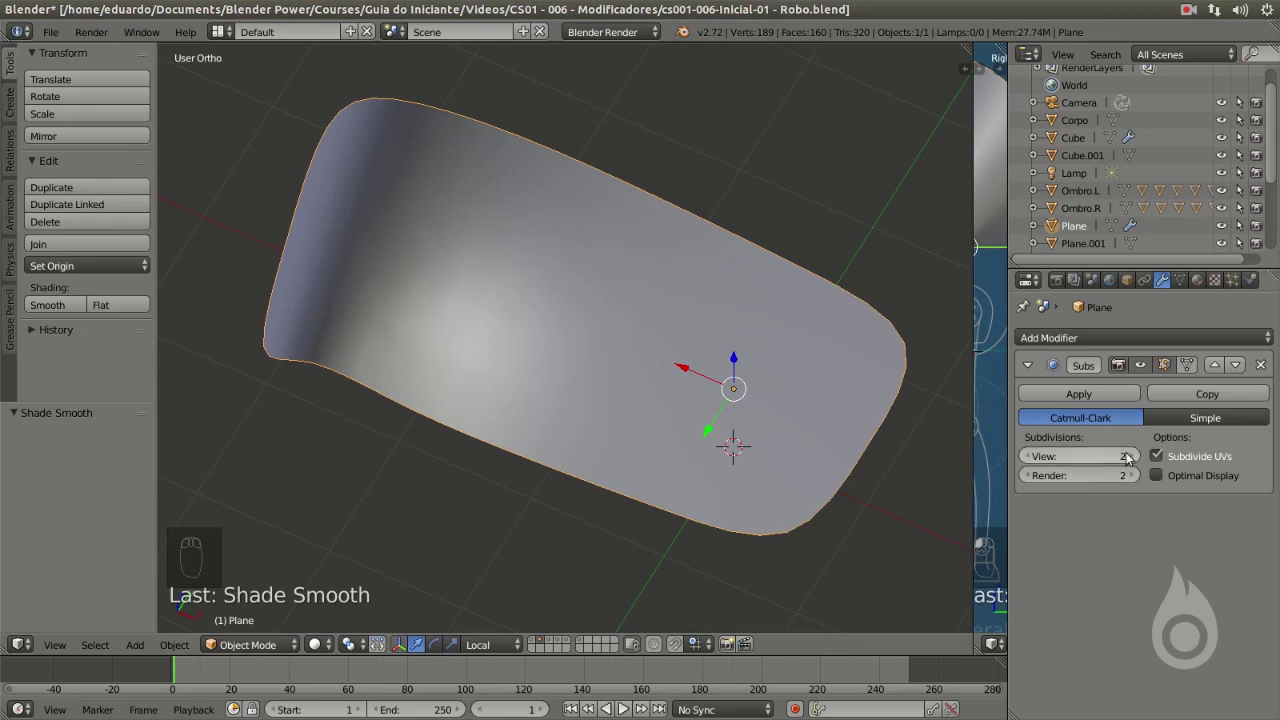
middle_drag(677, 333, 432, 326)
middle_drag(319, 379, 391, 177)
middle_drag(354, 394, 490, 347)
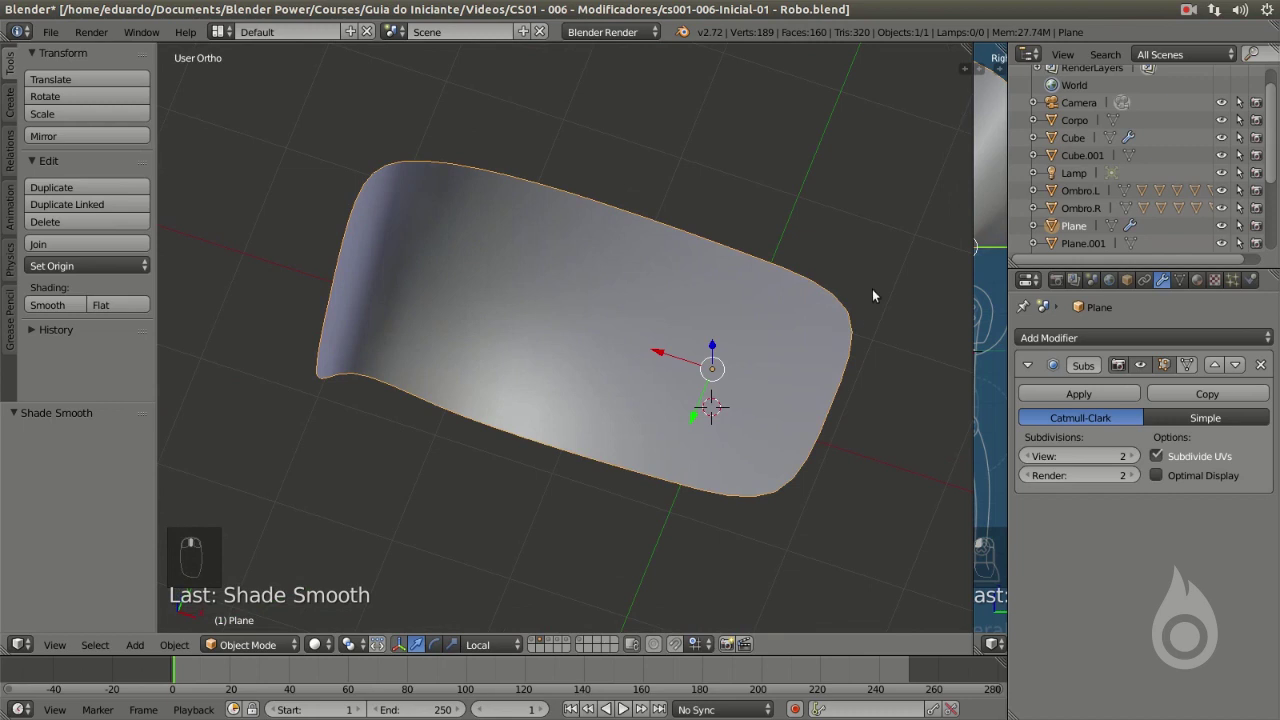
Select the edge loop along the bend near the plane's upturned end and give it a full crease of 1.00.
middle_drag(583, 471, 555, 440)
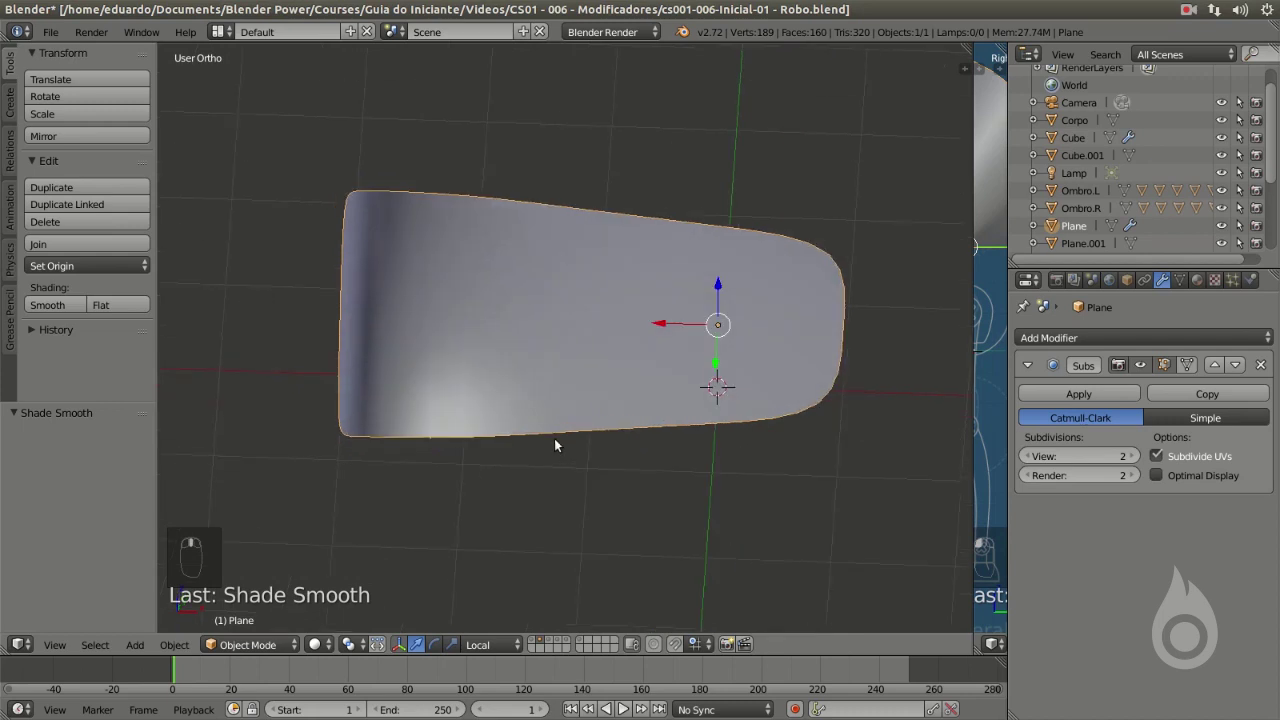
mouse_move(394, 286)
middle_down()
mouse_move(352, 470)
mouse_move(396, 289)
middle_up()
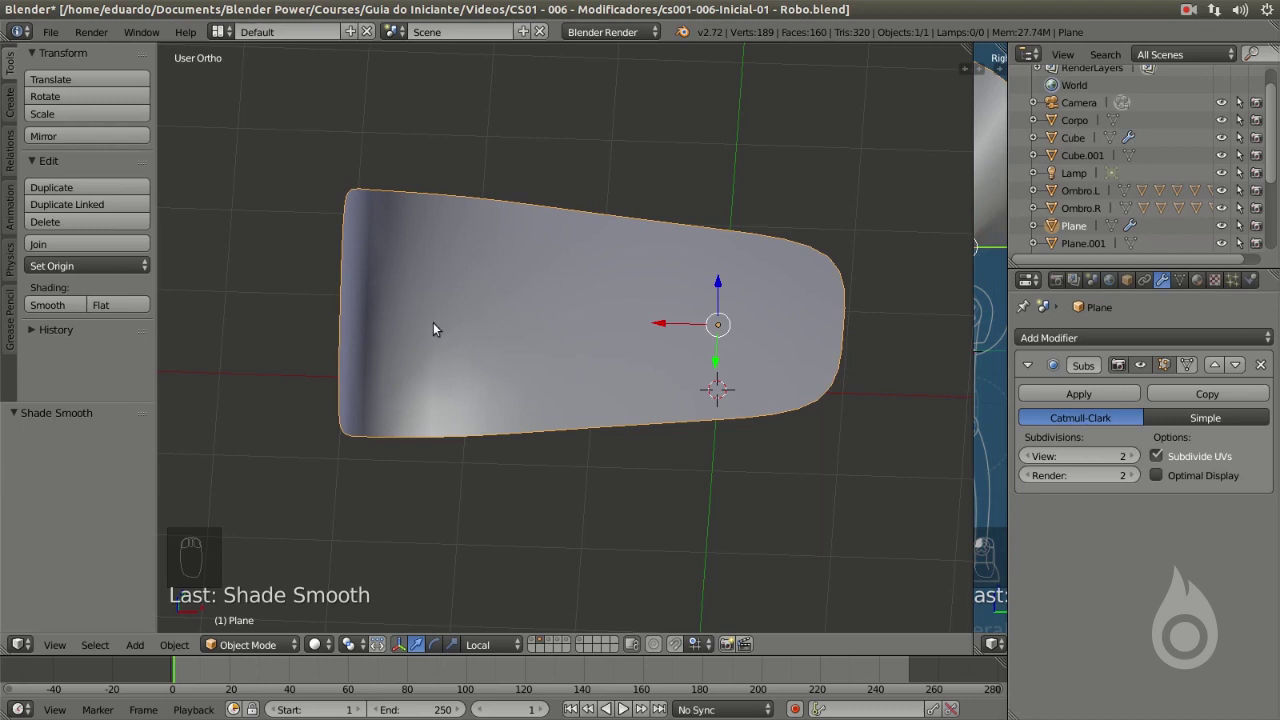
key(Tab)
mouse_move(435, 330)
middle_down()
mouse_move(413, 302)
mouse_move(427, 342)
mouse_move(405, 345)
mouse_move(434, 258)
middle_up()
key(z)
shift+right_click(460, 172)
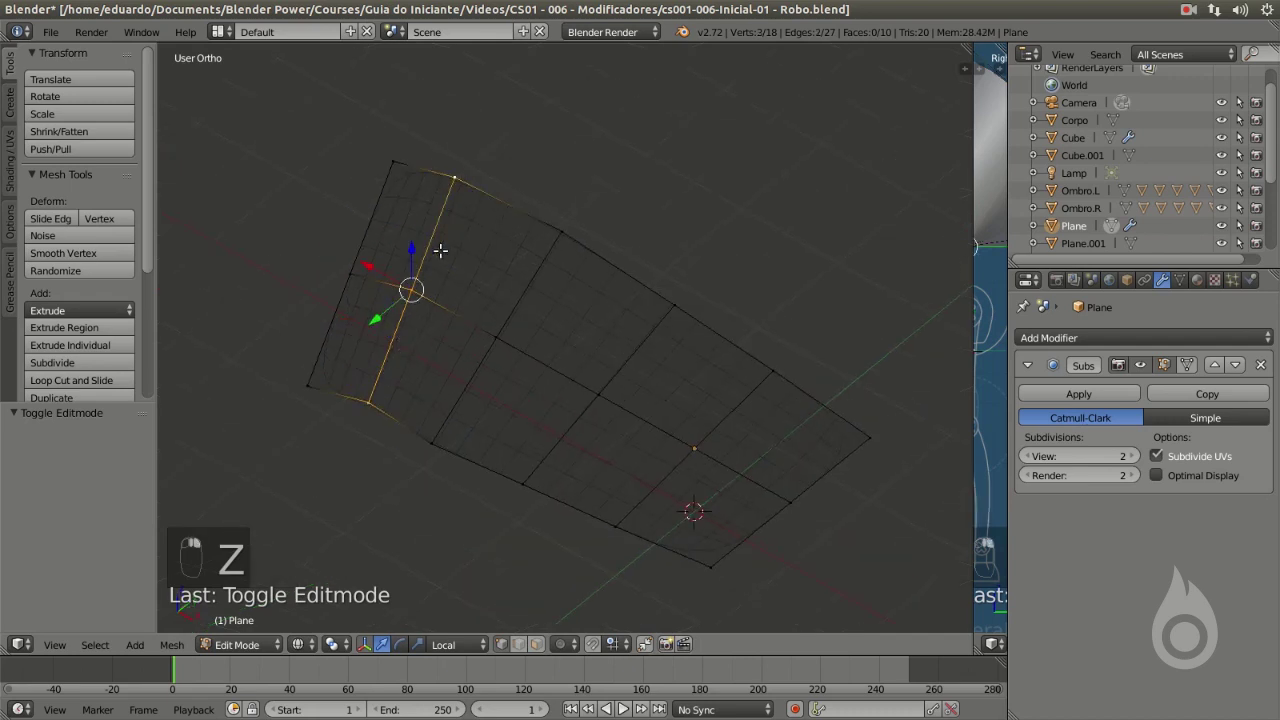
key(z)
mouse_move(443, 194)
middle_down()
mouse_move(435, 275)
mouse_move(368, 337)
middle_up()
middle_drag(486, 263, 487, 386)
key(shift+e)
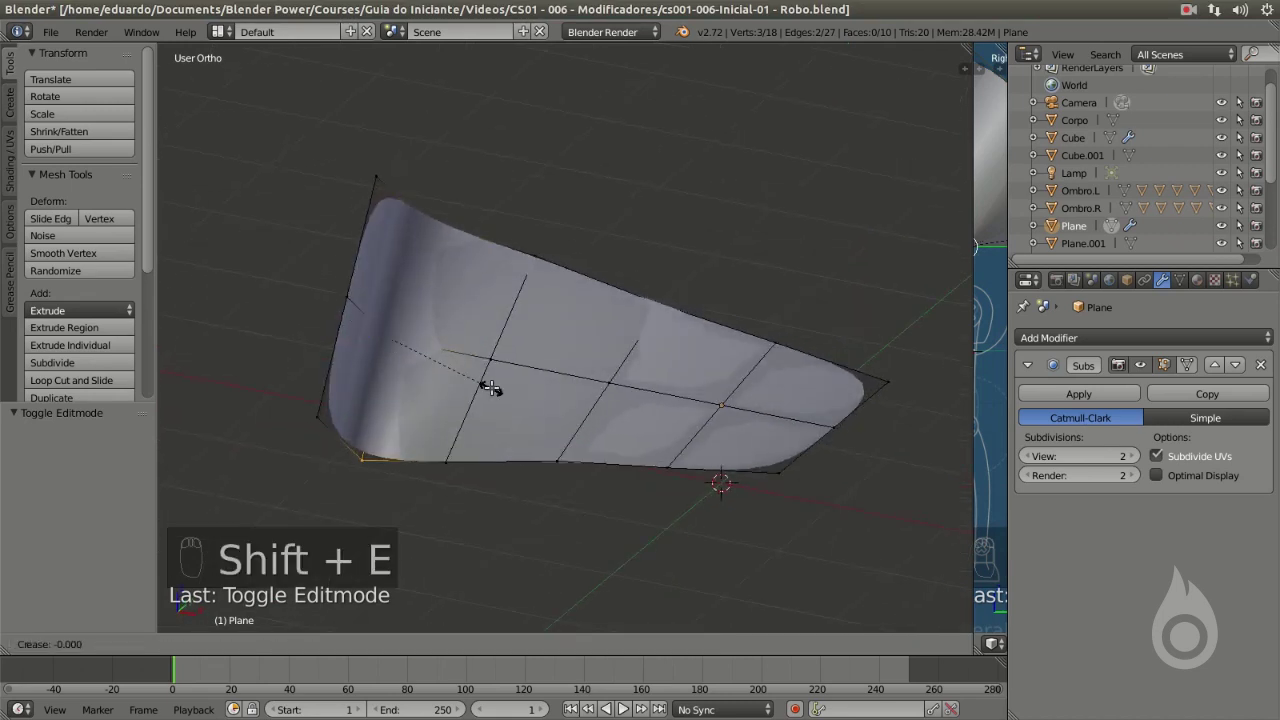
click(671, 411)
Examine the creased bend edge in wireframe and solid display, in both Object Mode and Edit Mode, from several angles.
key(z)
key(z)
key(Tab)
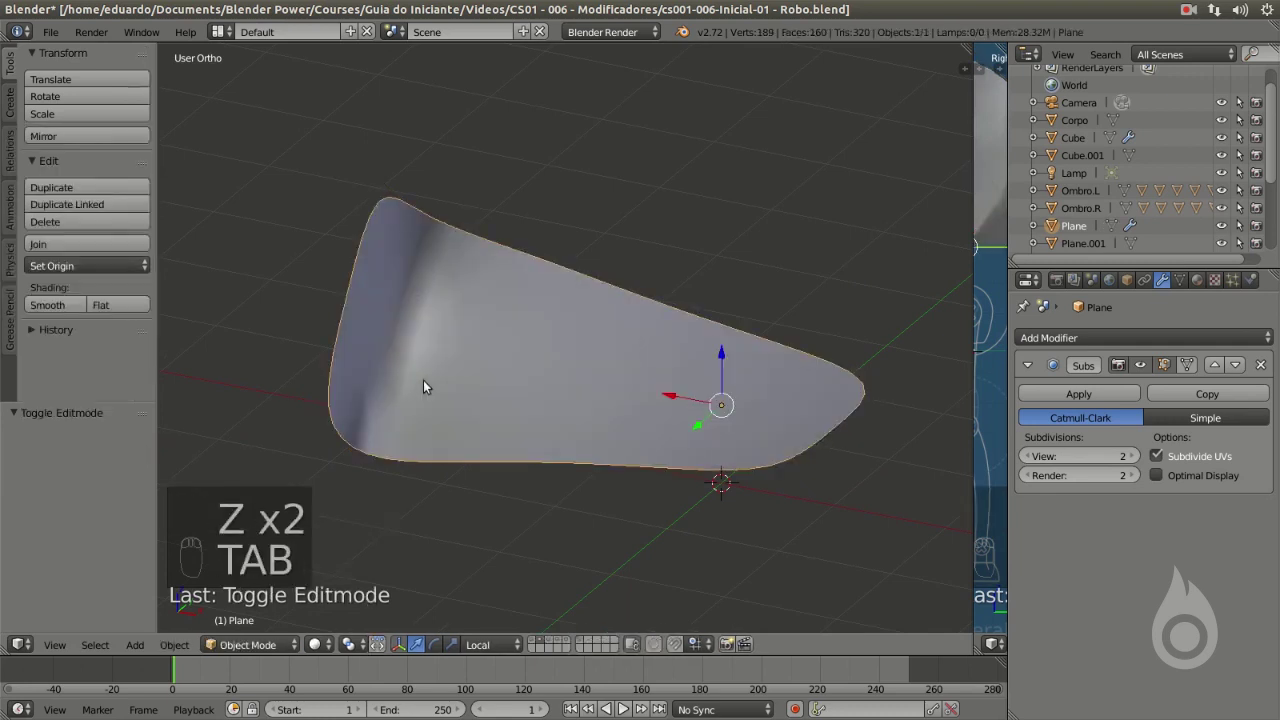
middle_drag(451, 339, 480, 291)
key(Tab)
key(z)
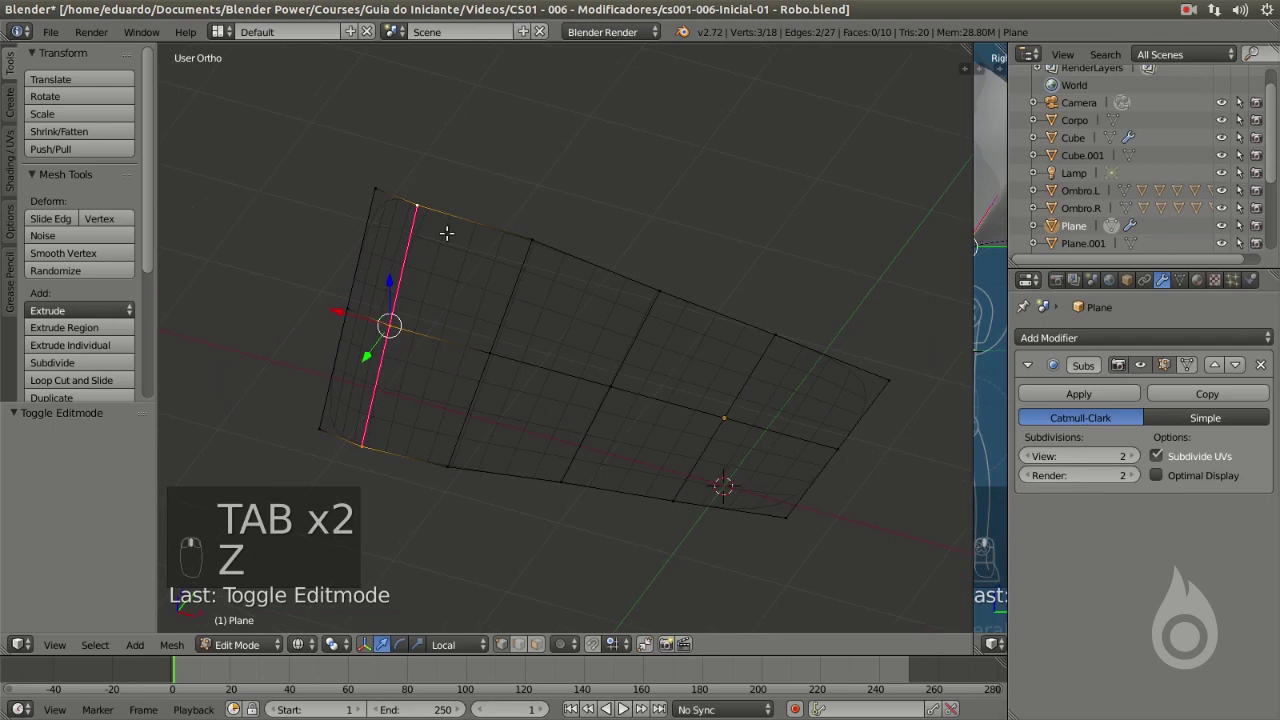
key(a)
scroll(405, 295, up, 3)
scroll(488, 293, down, 4)
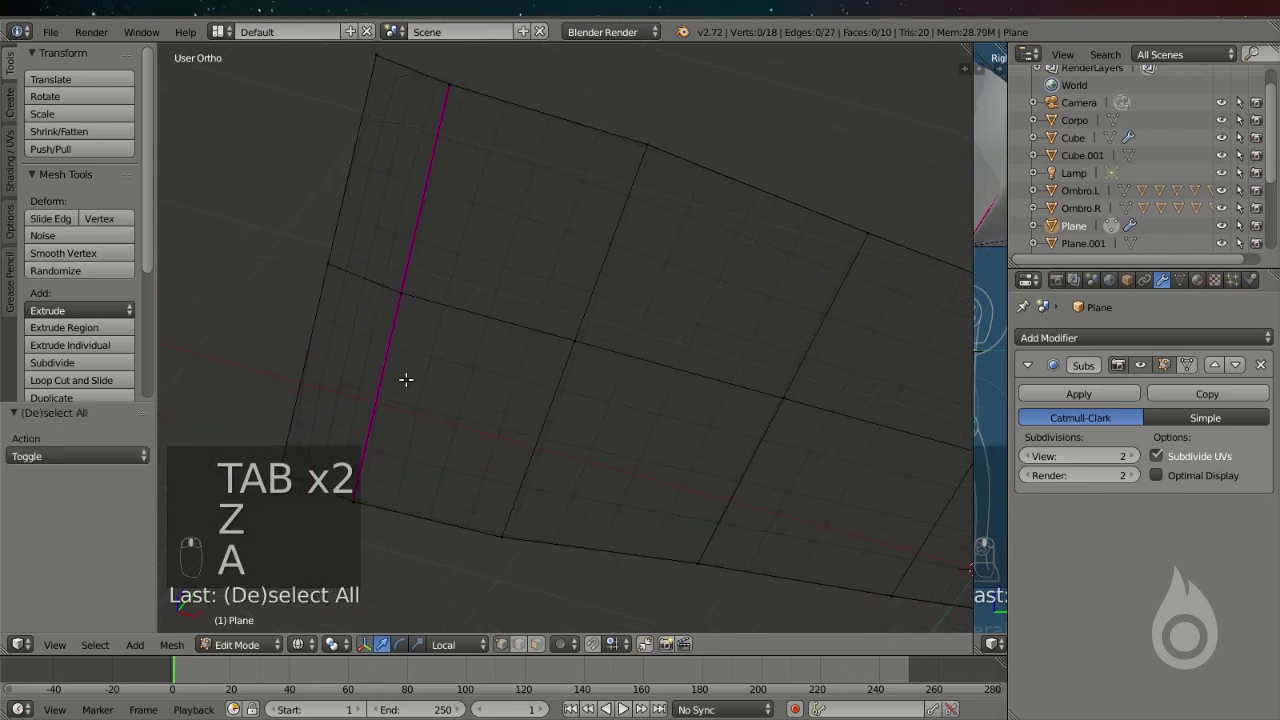
key(Tab)
key(z)
scroll(451, 294, up, 2)
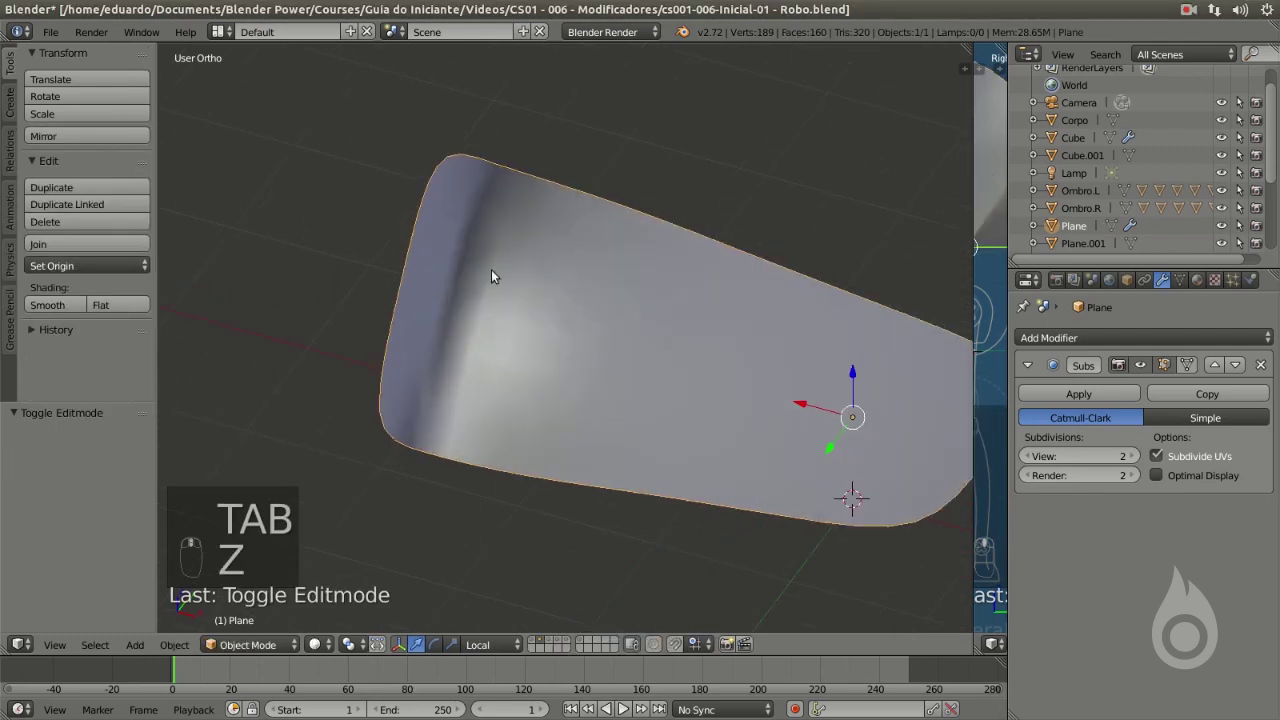
middle_drag(447, 340, 389, 268)
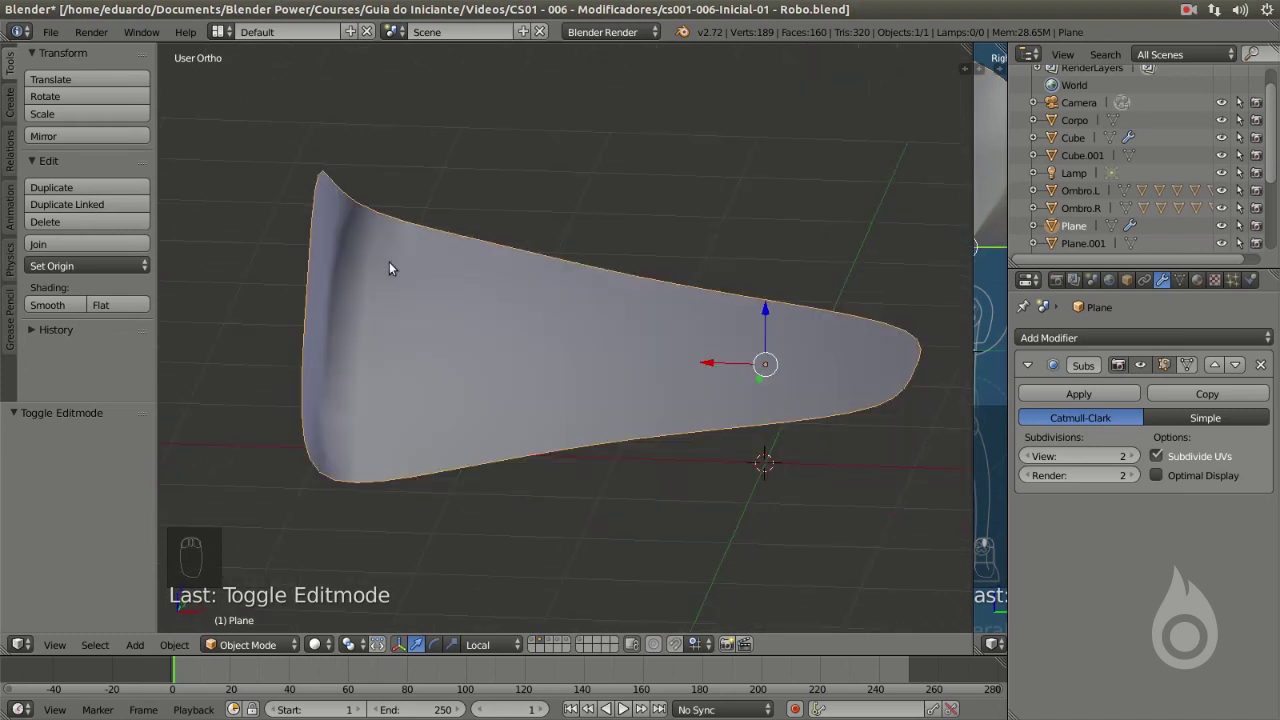
middle_drag(404, 262, 383, 320)
Enter Edit Mode on the plane and show the 3D view's Transform properties.
key(Tab)
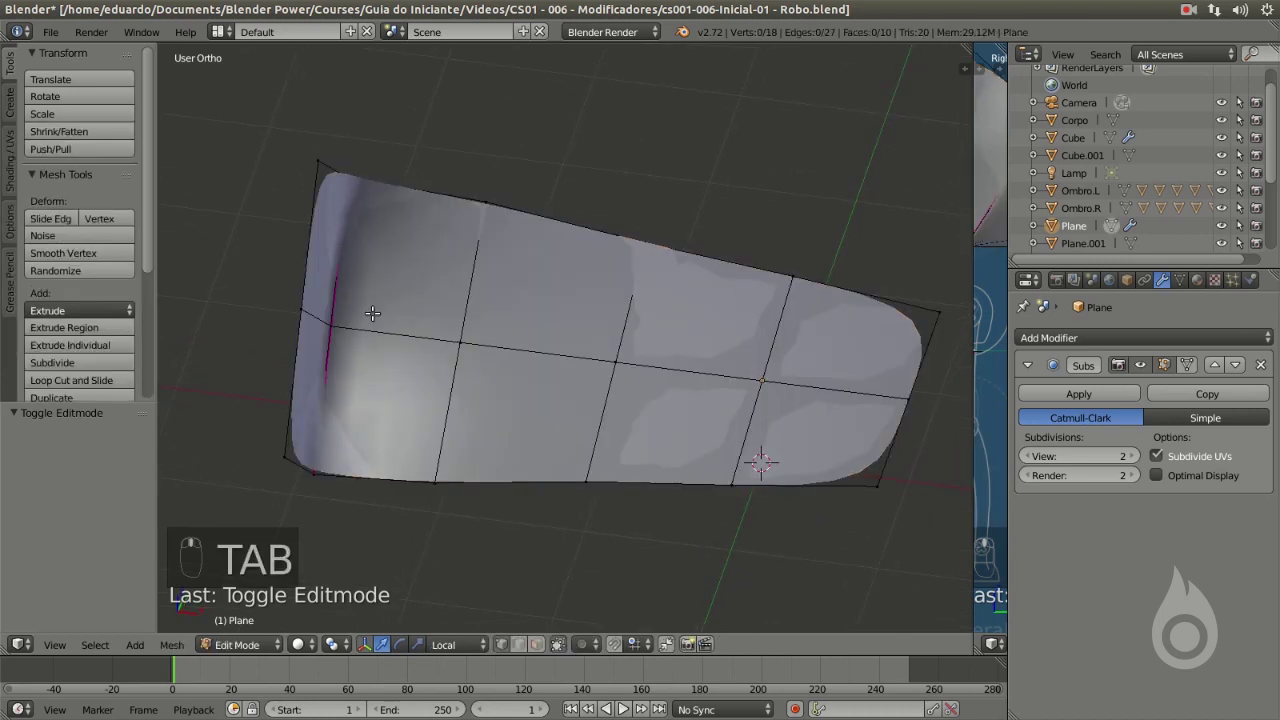
key(n)
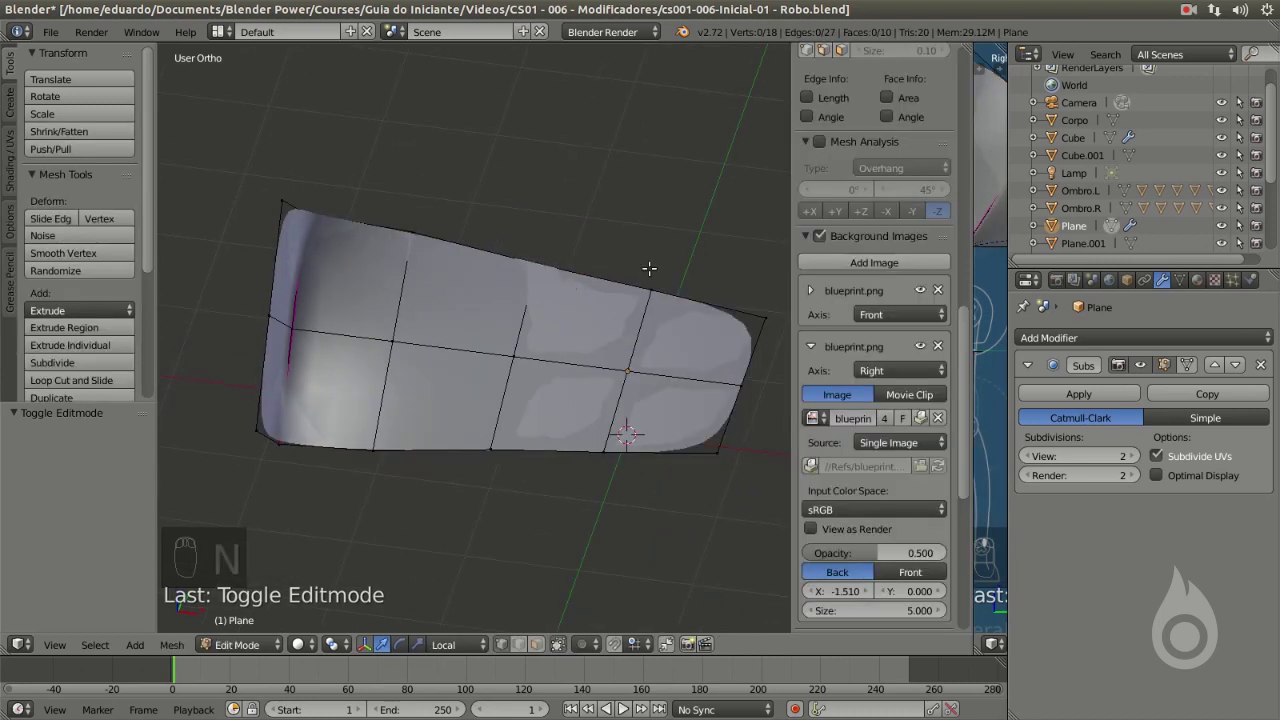
scroll(865, 83, up, 15)
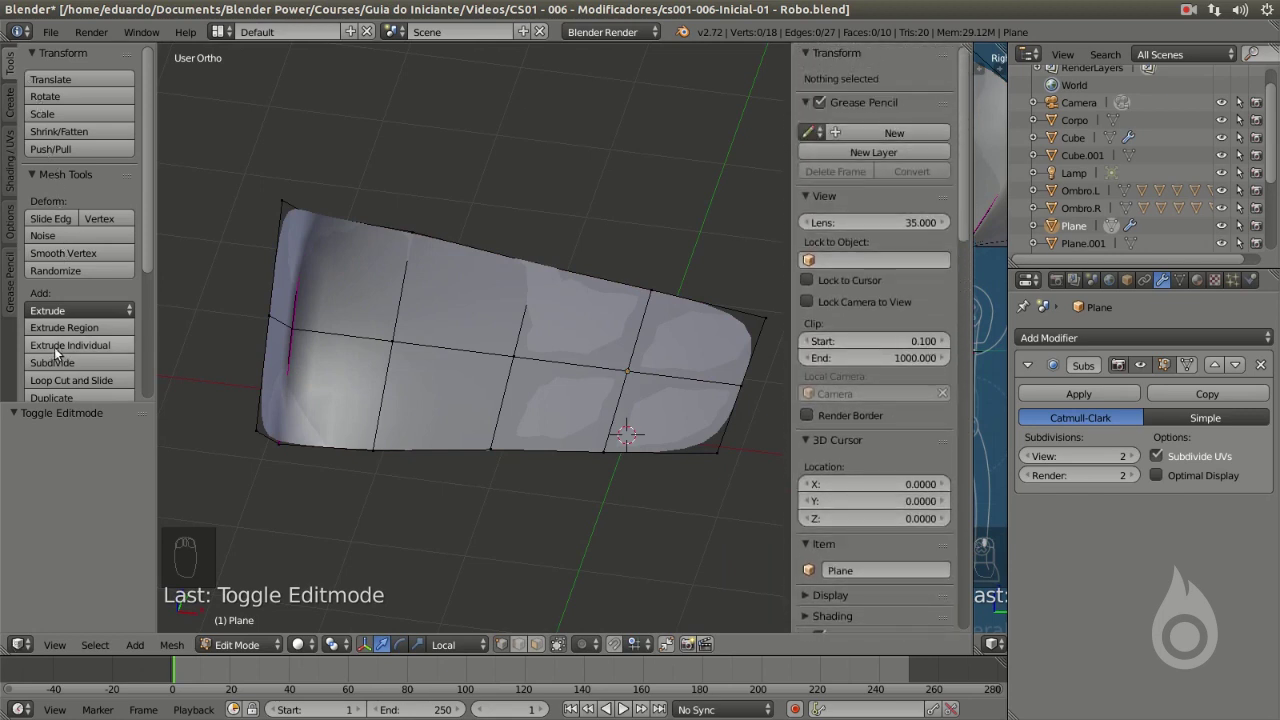
Select the three vertices of the creased bend edge and set their Mean Crease to 0.00.
key(z)
right_click(282, 443)
shift+right_click(289, 329)
shift+right_click(306, 213)
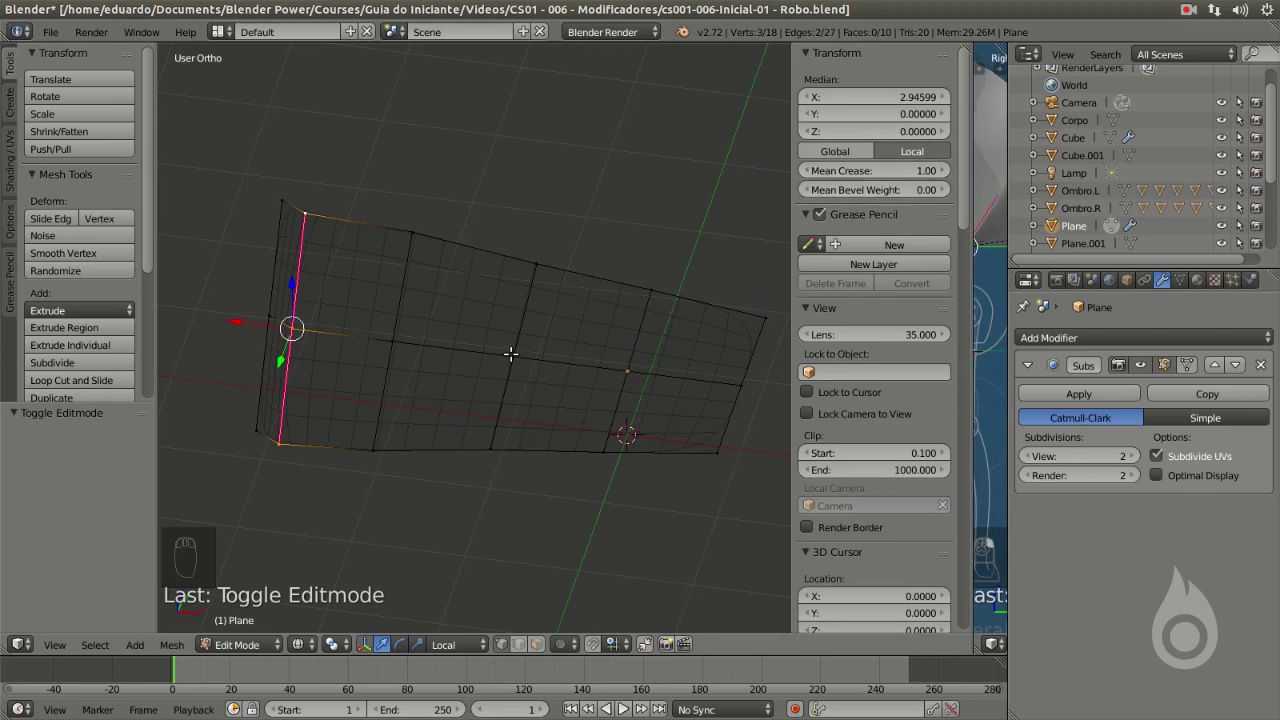
key(shift+e)
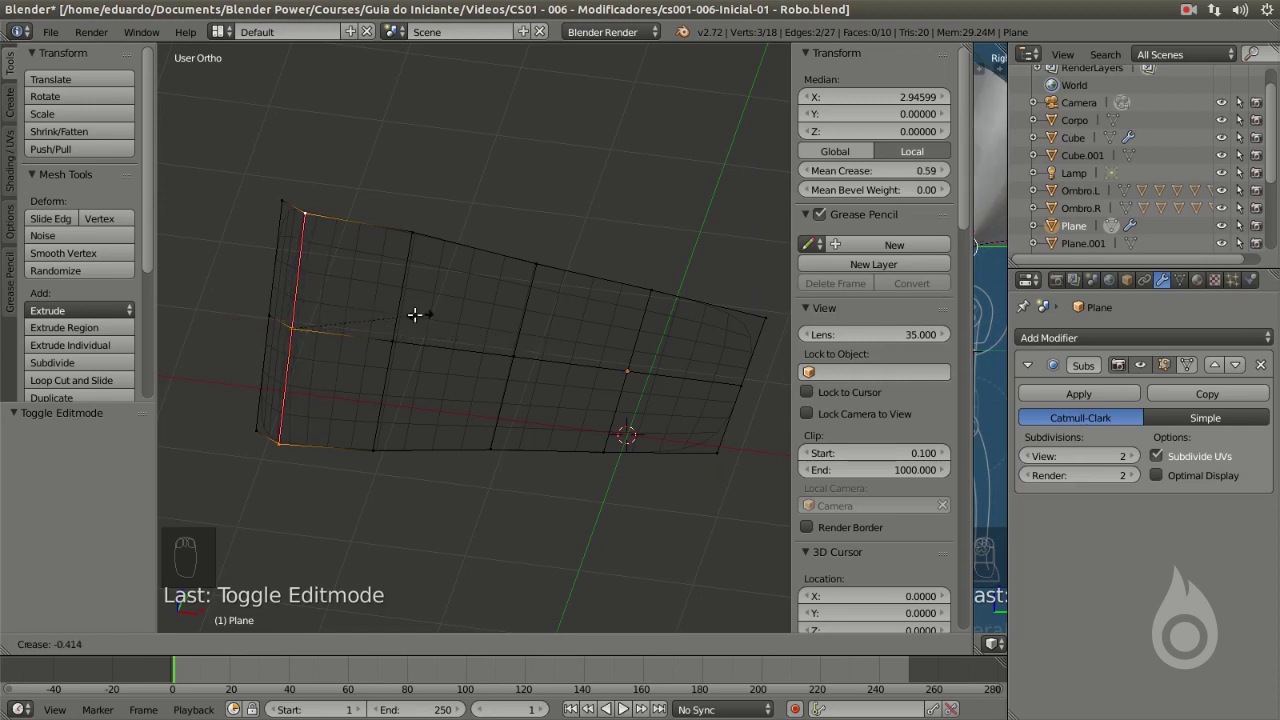
click(516, 318)
drag(875, 170, 802, 170)
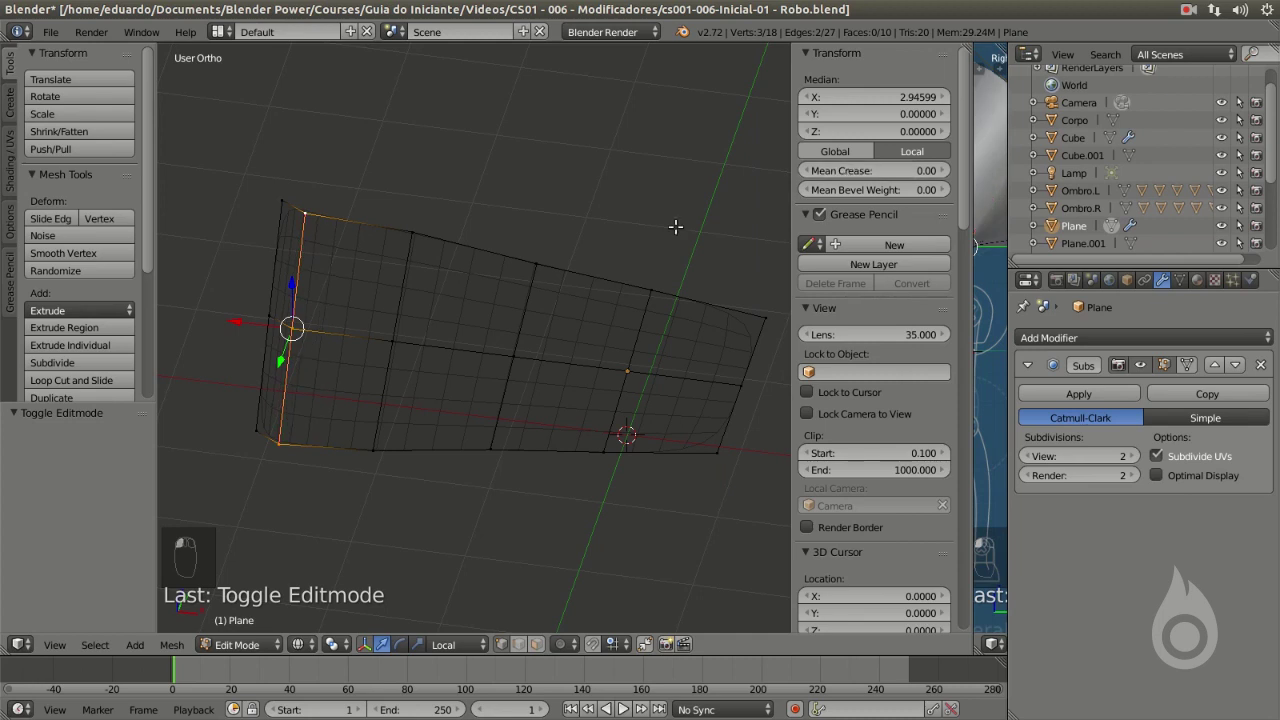
Select the three border vertices around the upper corner of the plane's flat end and set their Mean Crease to 1.00.
key(z)
shift+middle_drag(555, 287, 441, 277)
right_click(546, 276)
shift+right_click(648, 300)
shift+right_click(630, 370)
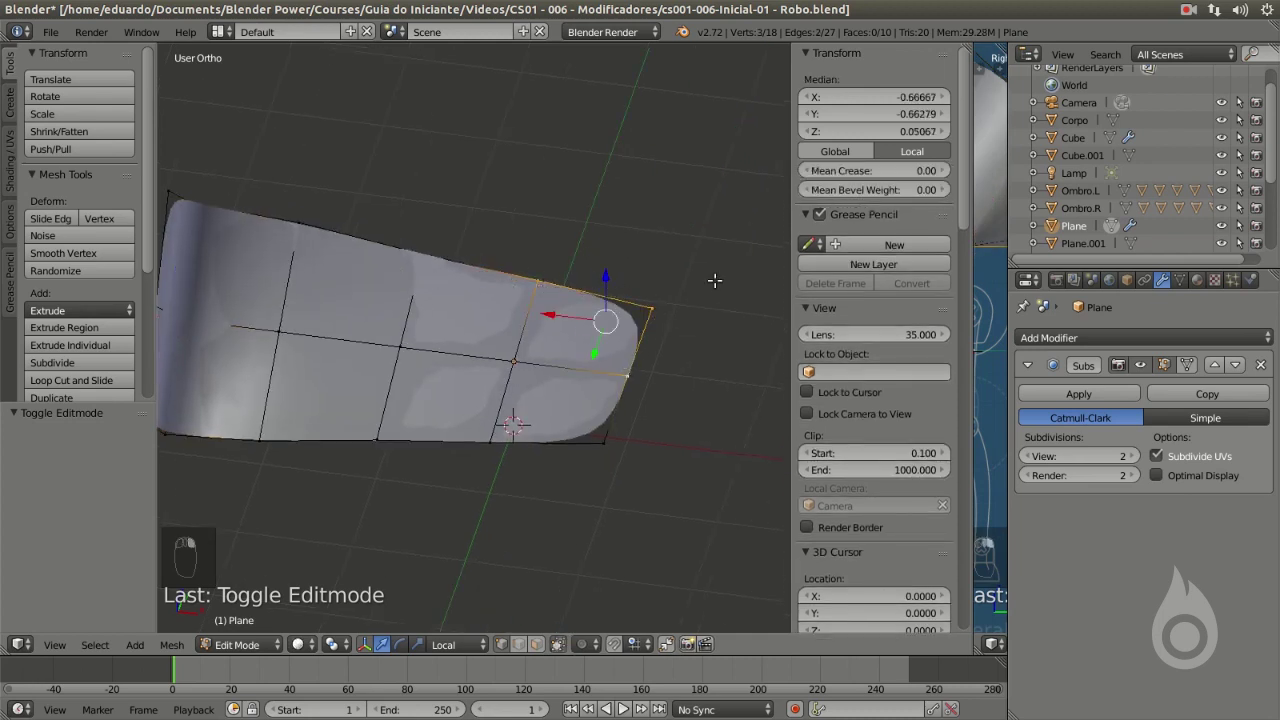
drag(840, 170, 900, 170)
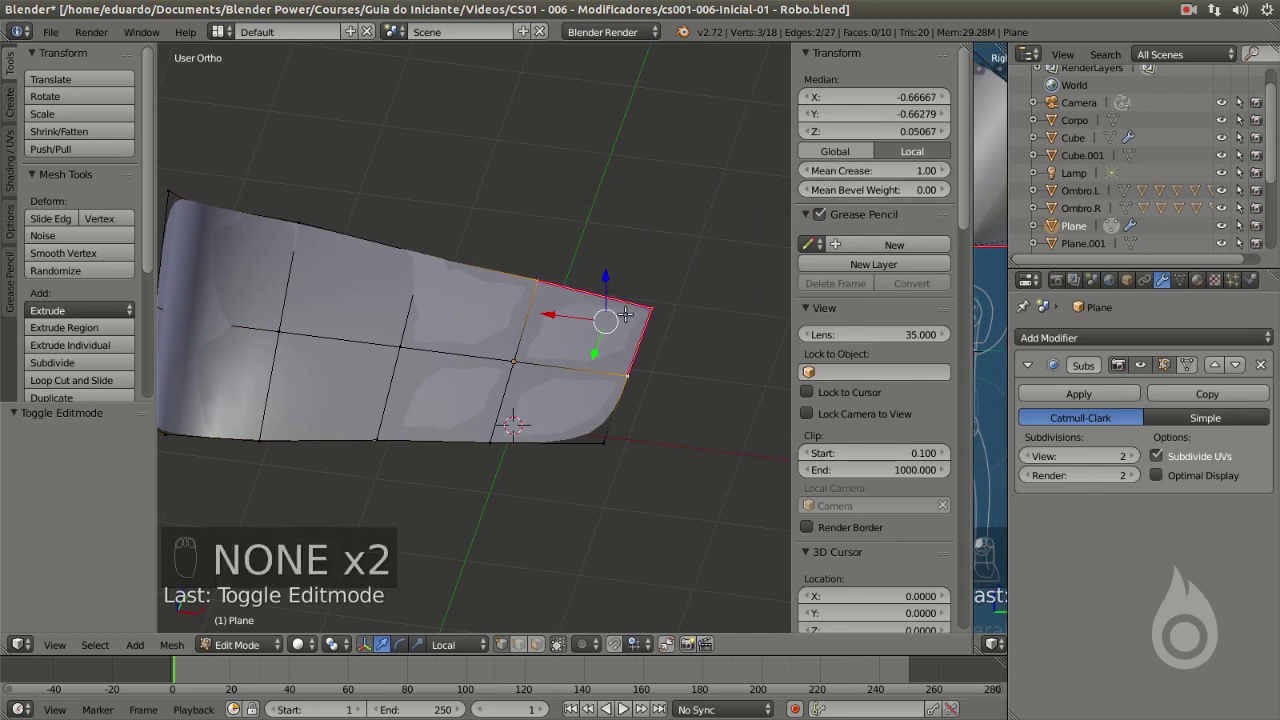
Examine the creased corner in wireframe and then as a smooth-shaded surface in Object Mode from several angles.
key(z)
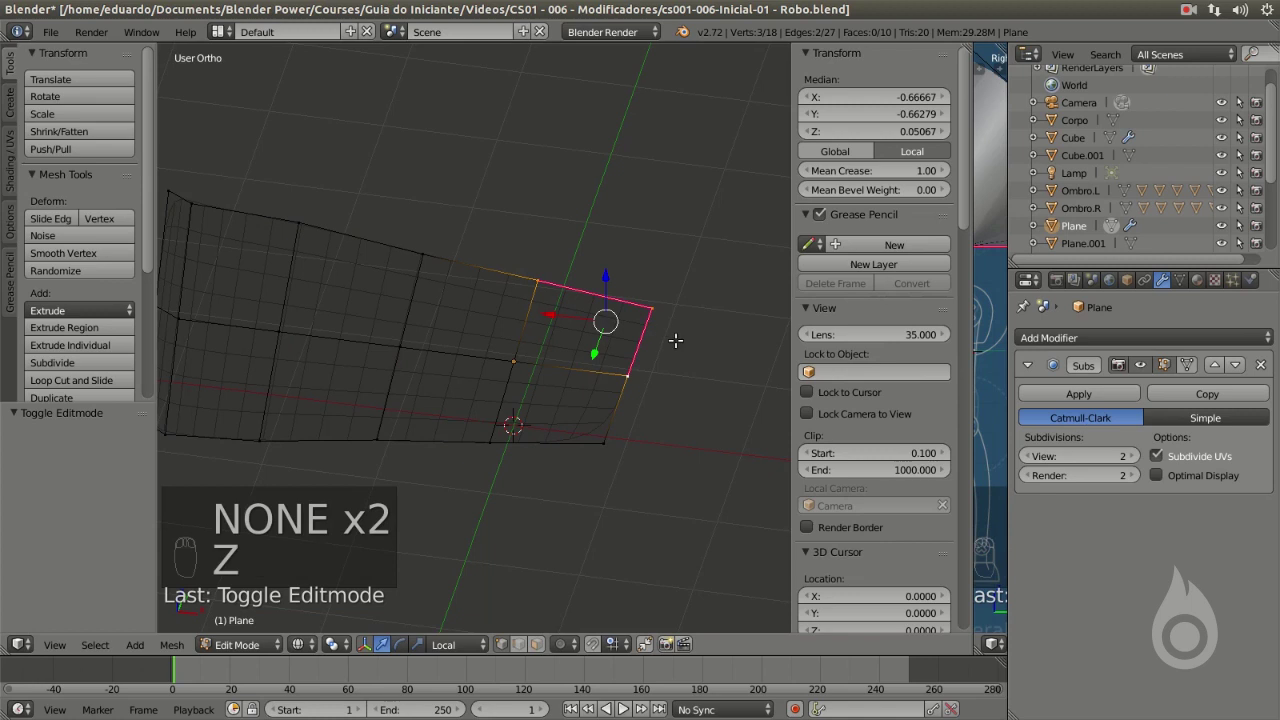
key(a)
key(Tab)
key(z)
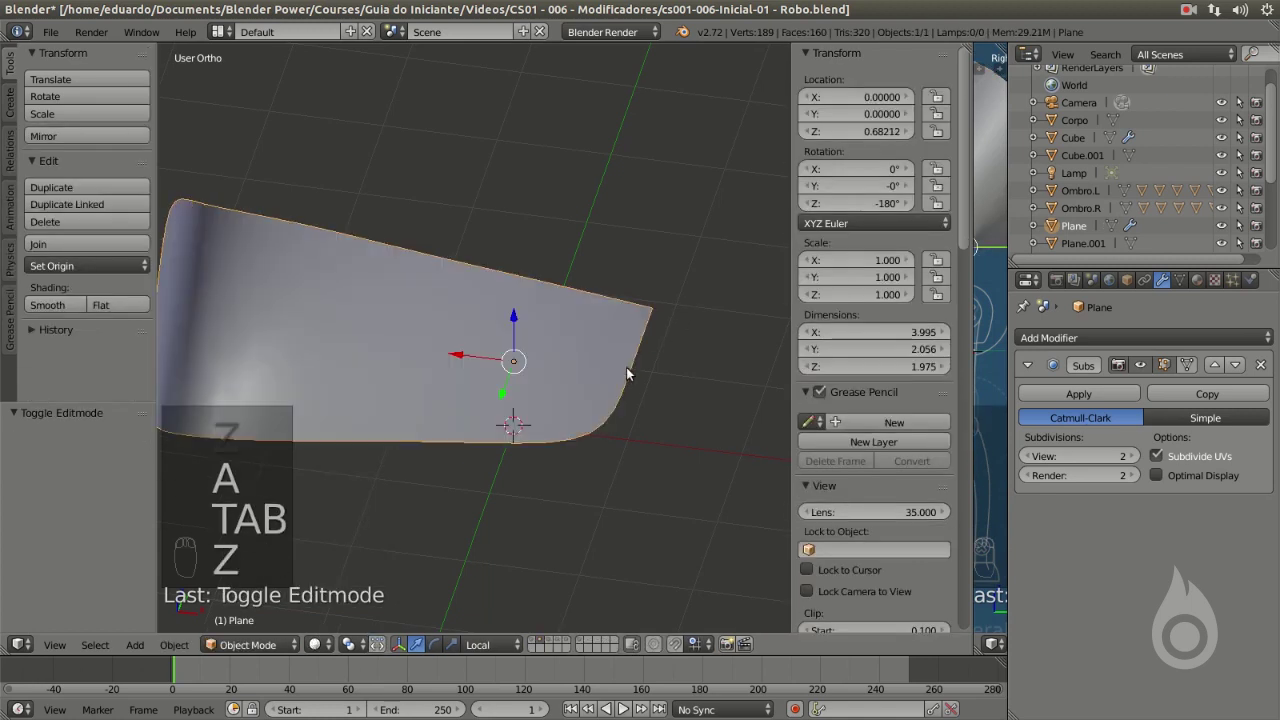
mouse_move(559, 305)
middle_down()
mouse_move(601, 303)
mouse_move(603, 268)
middle_up()
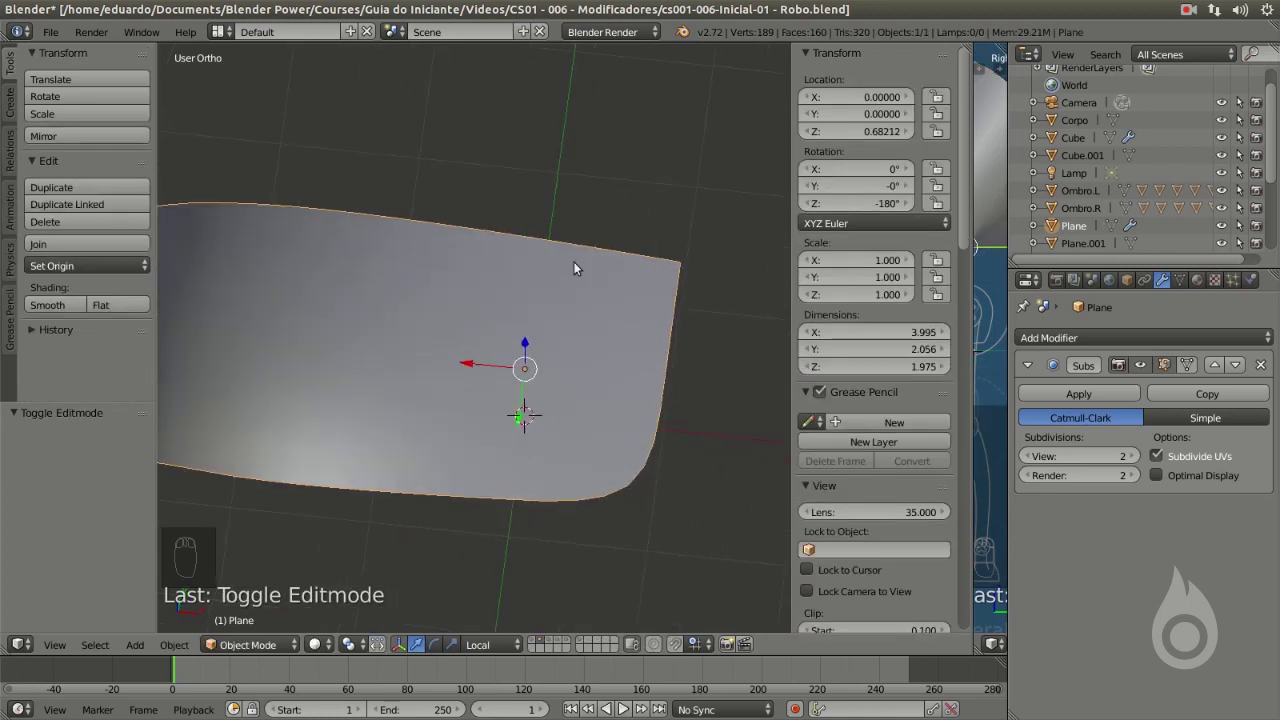
middle_drag(677, 363, 658, 310)
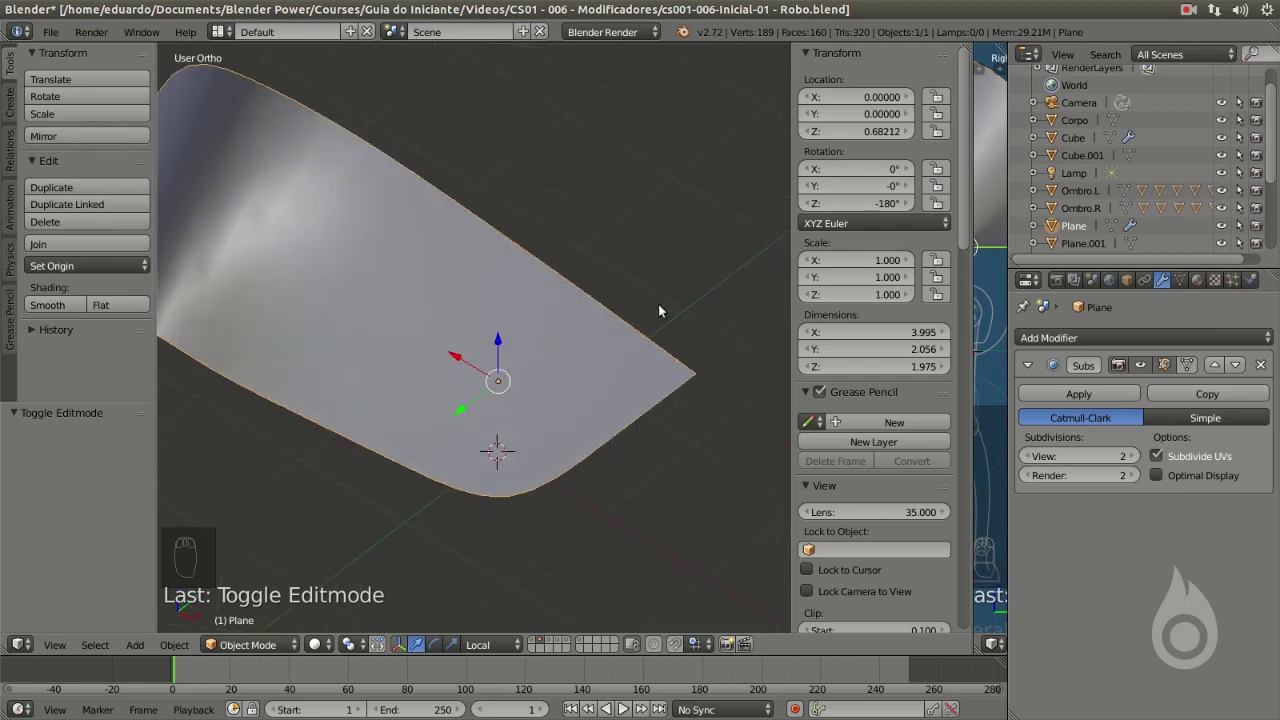
middle_drag(581, 405, 411, 338)
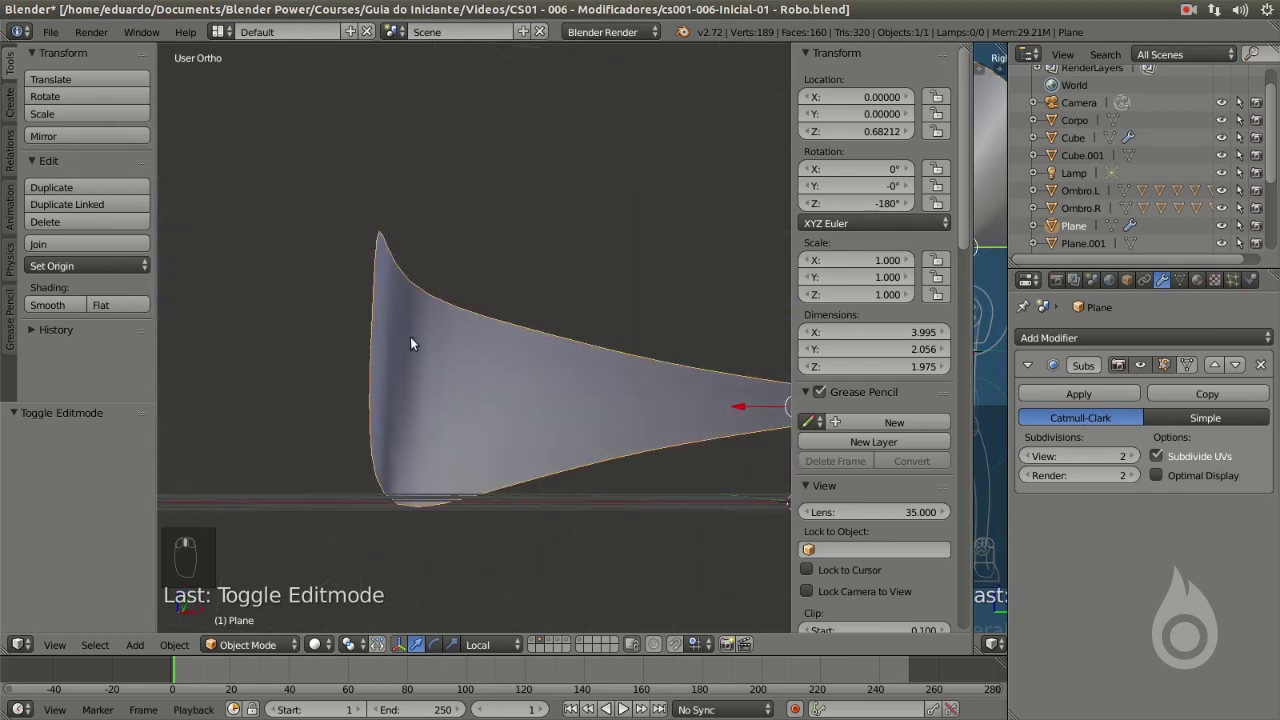
middle_drag(423, 440, 514, 418)
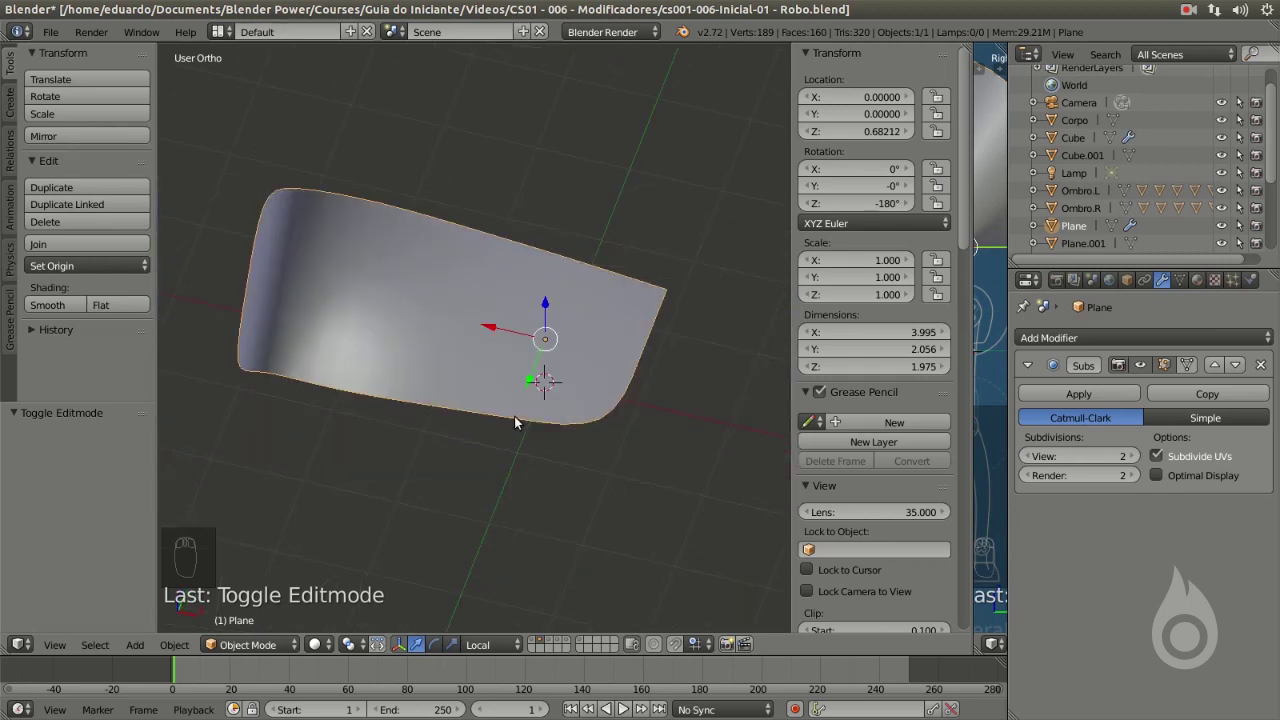
Set the Mean Crease of the flat end's upper corner to 0.00 and return to Object Mode.
key(Tab)
key(Tab)
shift+right_click(645, 347)
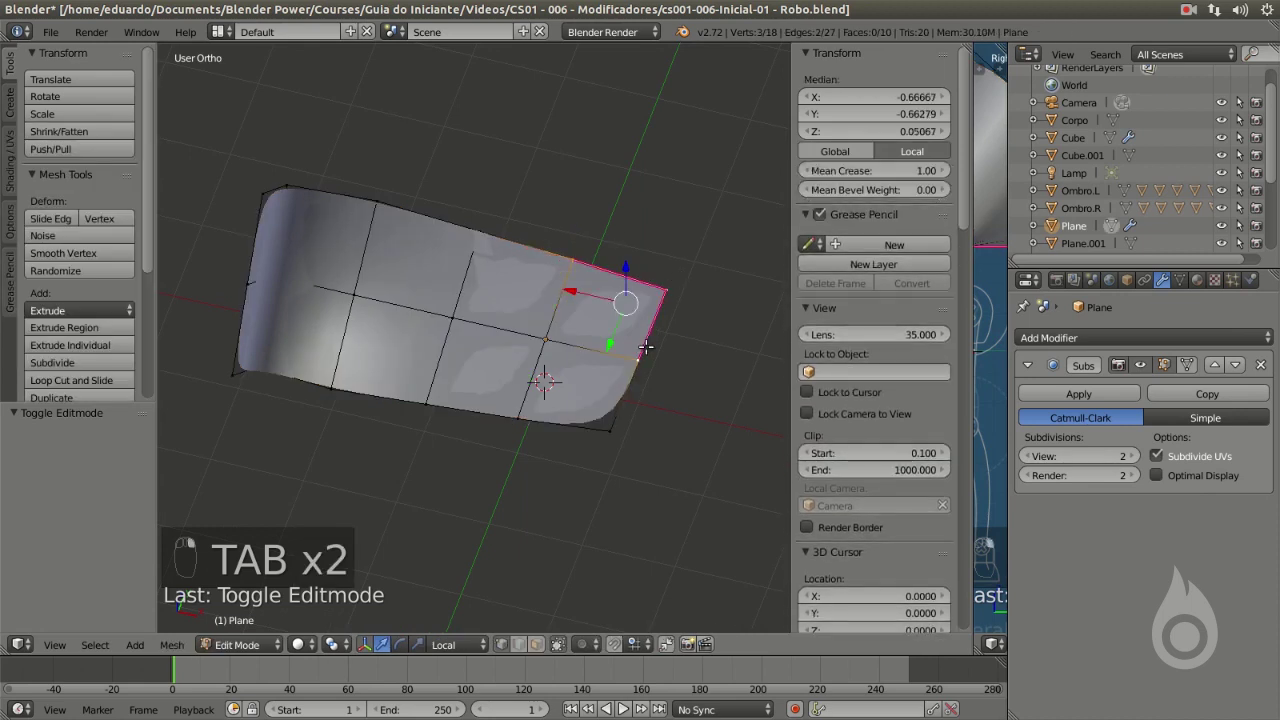
drag(893, 172, 735, 172)
key(Tab)
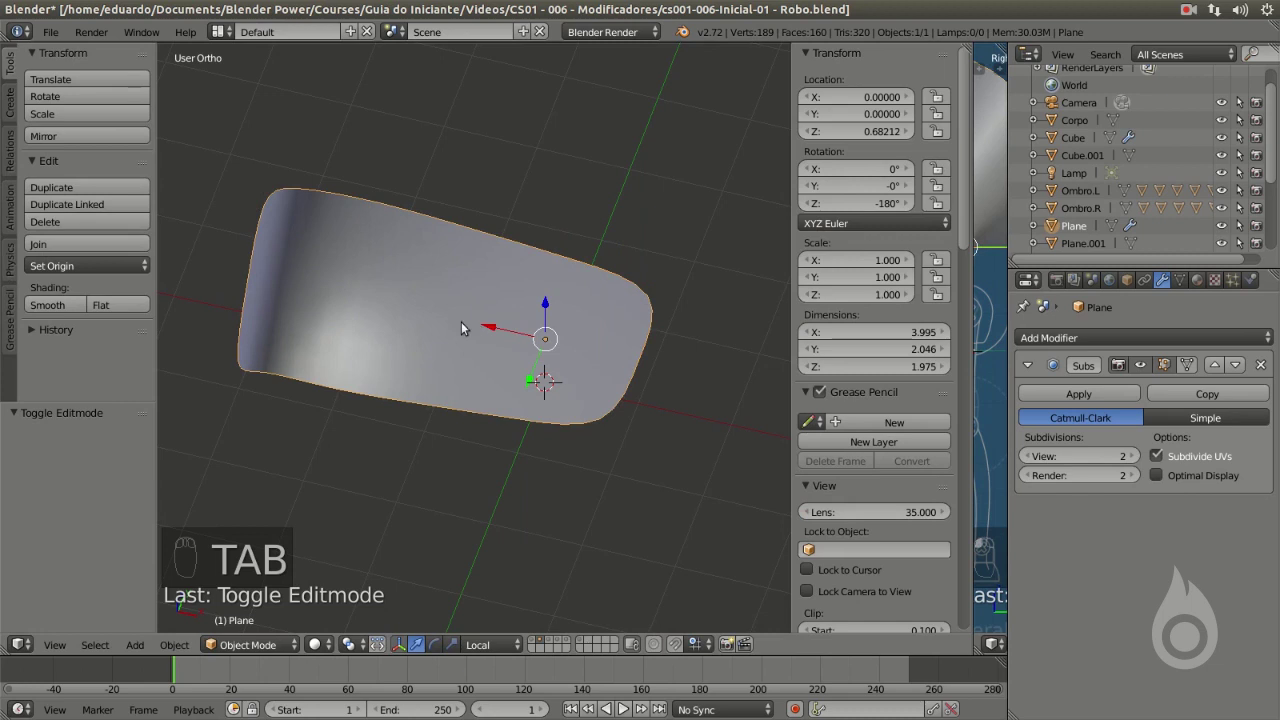
Inspect the curvature of the uncreased bend at the plane's upturned end from several angles.
shift+middle_drag(466, 333, 620, 385)
scroll(572, 358, up, 1)
scroll(570, 358, down, 2)
middle_drag(538, 343, 570, 365)
scroll(545, 372, up, 2)
middle_drag(497, 384, 442, 352)
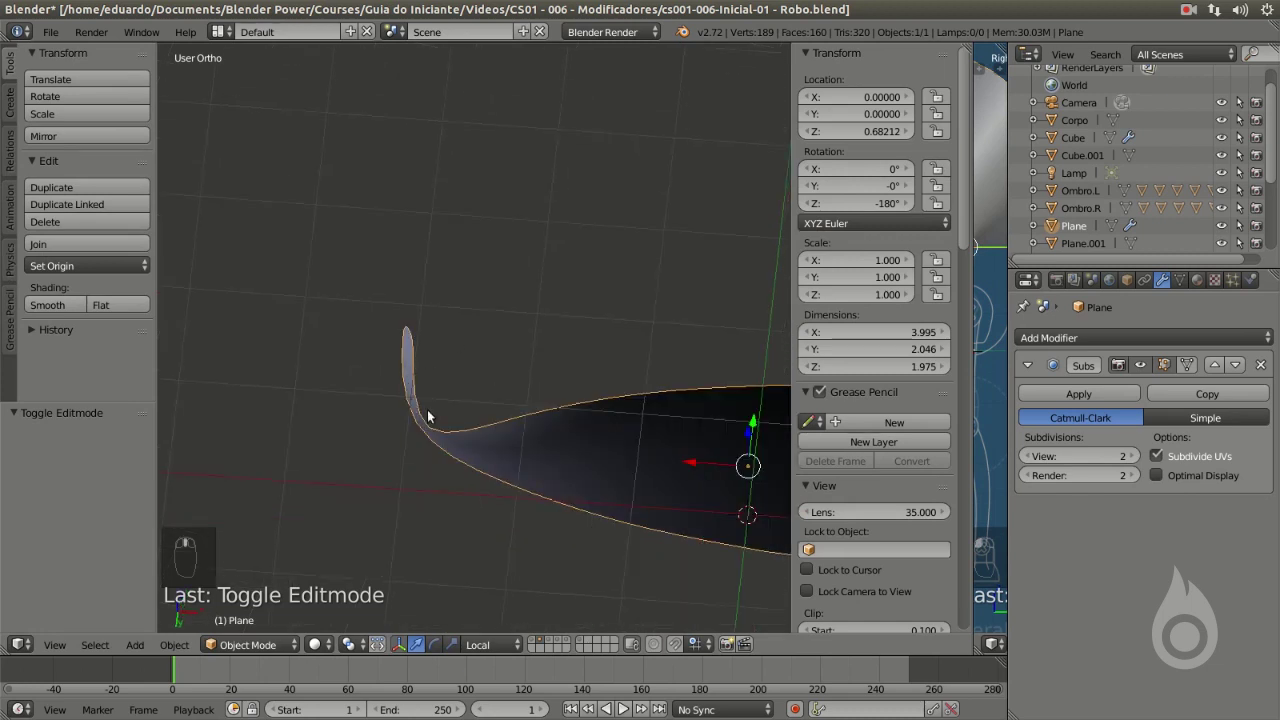
middle_drag(537, 330, 500, 451)
Add a loop cut beside the bend, slide it about 0.89 toward the upturned end, and check the sharper bend in Object Mode.
key(Tab)
key(a)
key(a)
key(a)
key(a)
shift+middle_drag(589, 429, 486, 386)
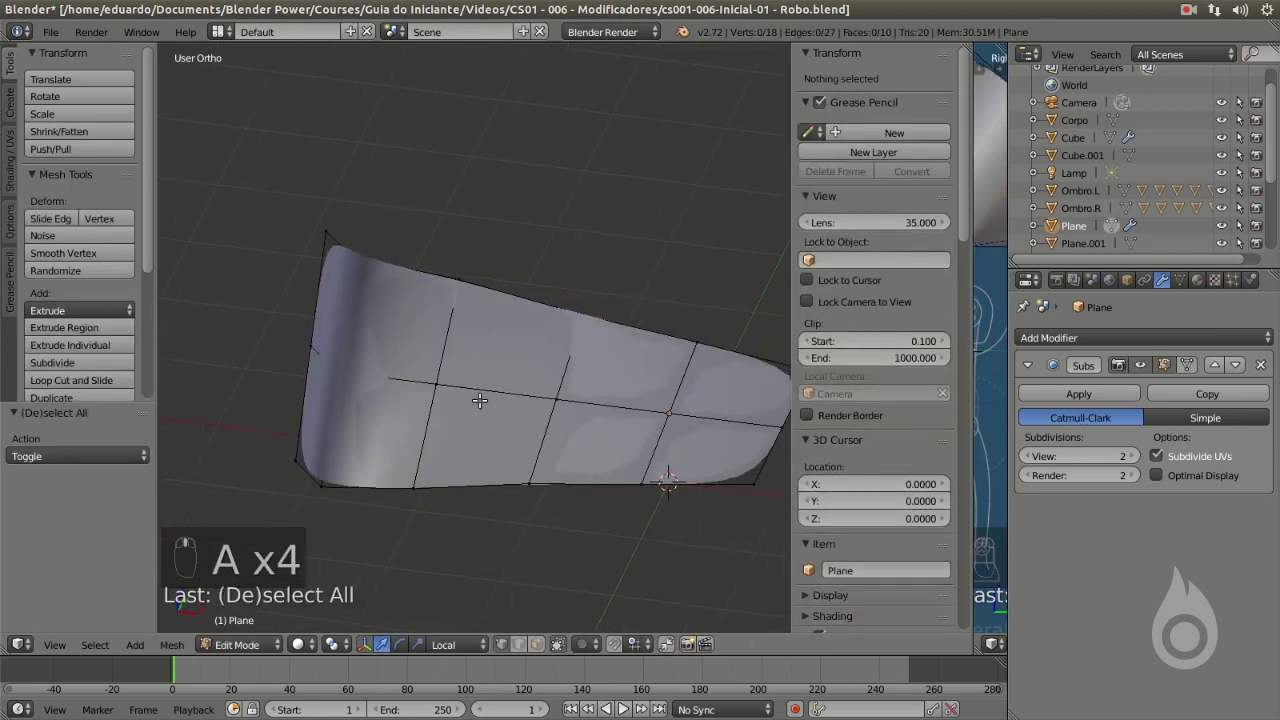
key(ctrl+r)
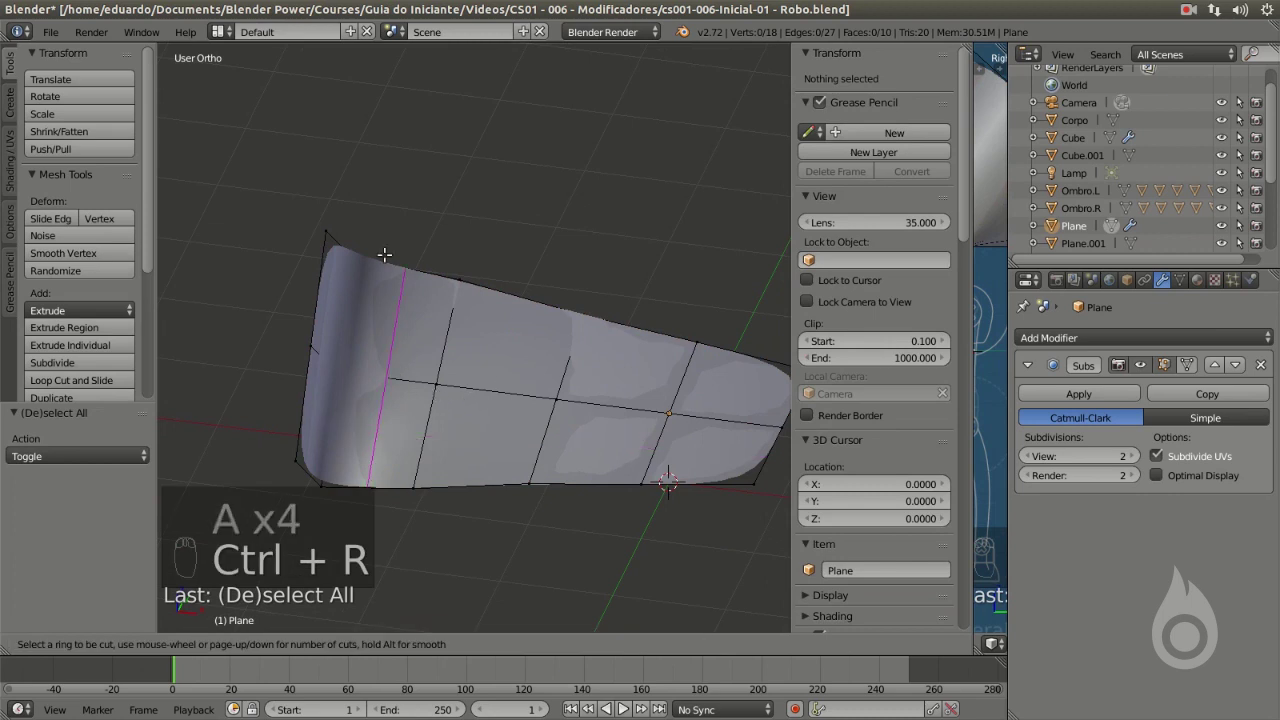
click(392, 360)
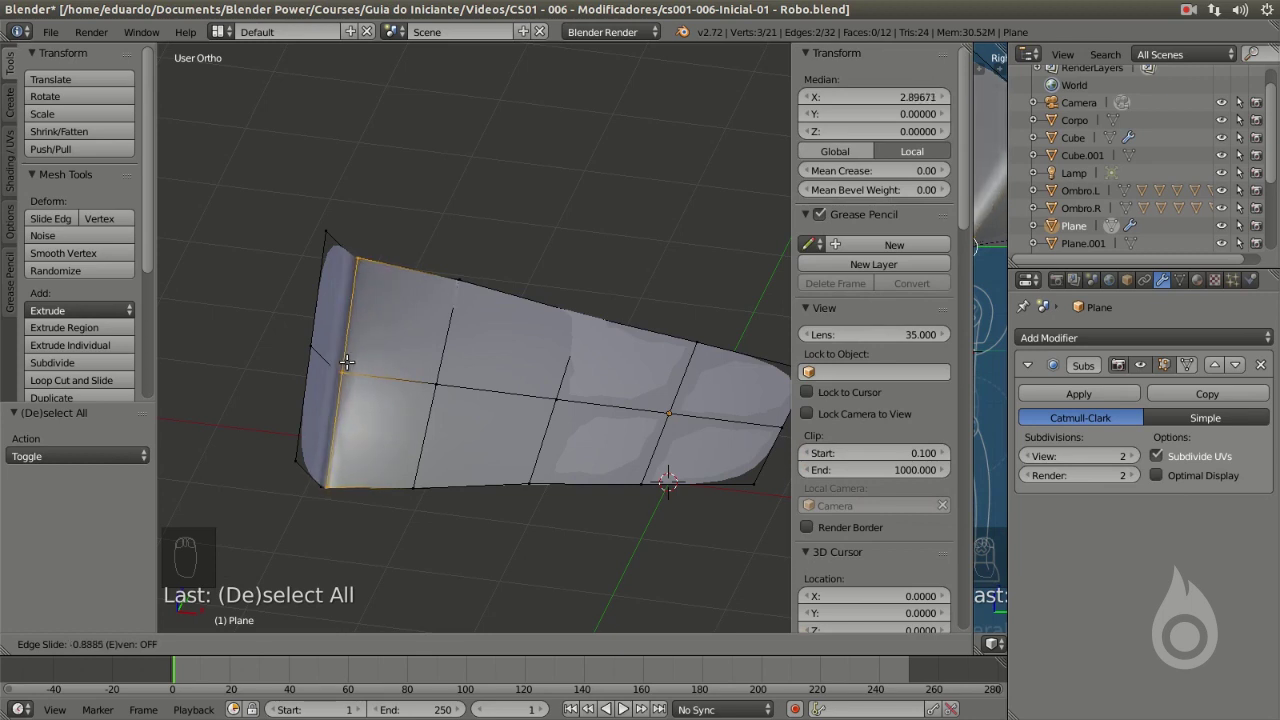
click(345, 362)
key(Tab)
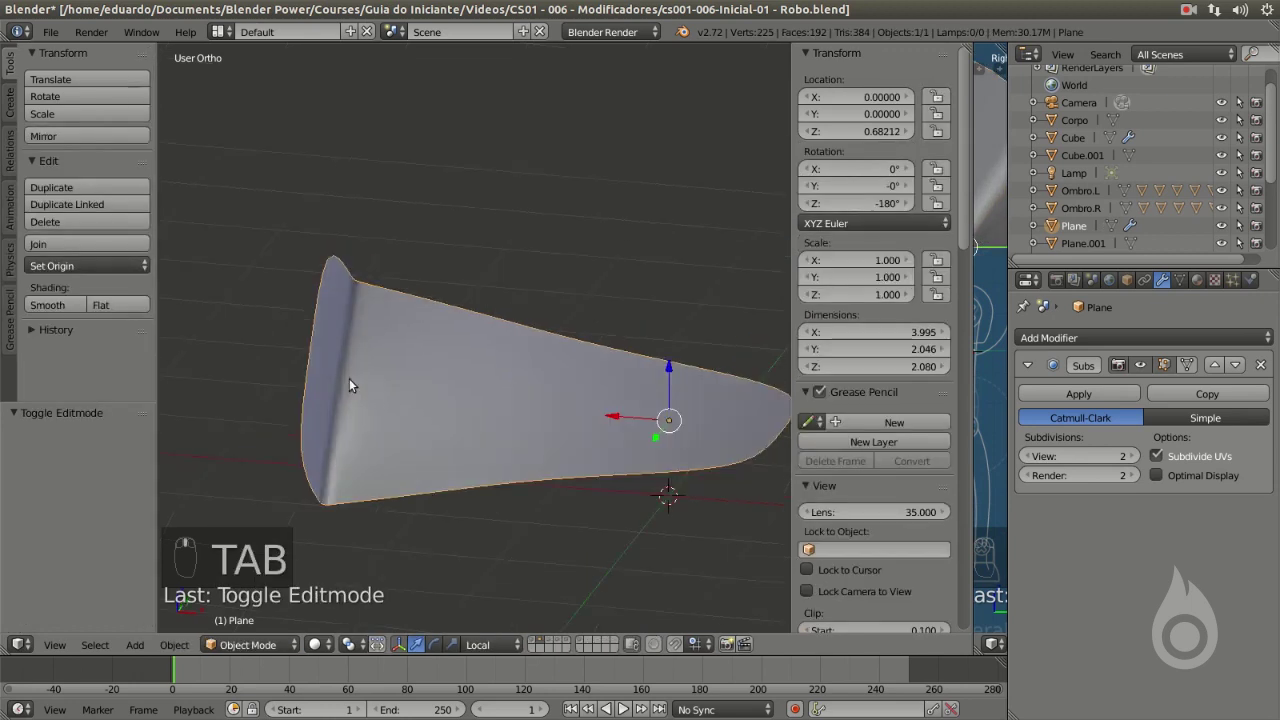
middle_drag(373, 290, 315, 393)
middle_drag(399, 321, 420, 441)
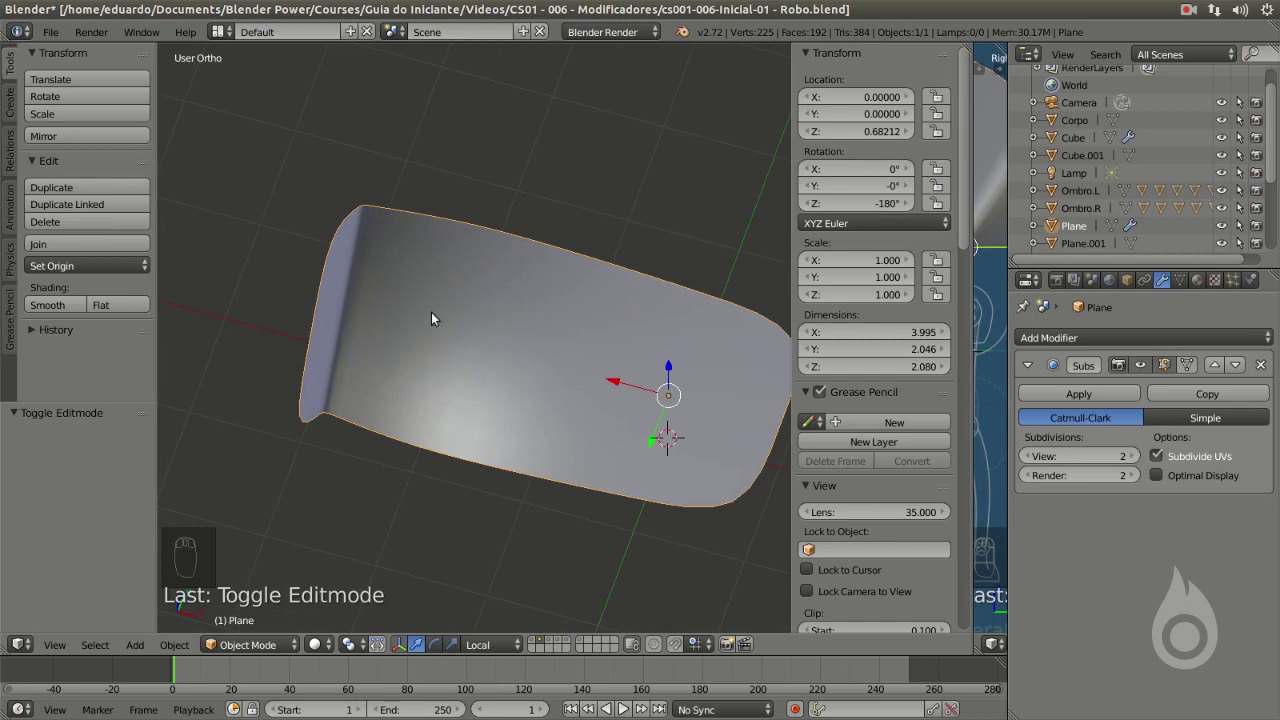
scroll(460, 318, down, 3)
scroll(525, 345, up, 3)
Switch the plane's mesh selection mode to Edge and select the upper outer edge of the upturned end.
key(Tab)
middle_drag(455, 339, 344, 289)
right_click(350, 241)
key(ctrl+Tab)
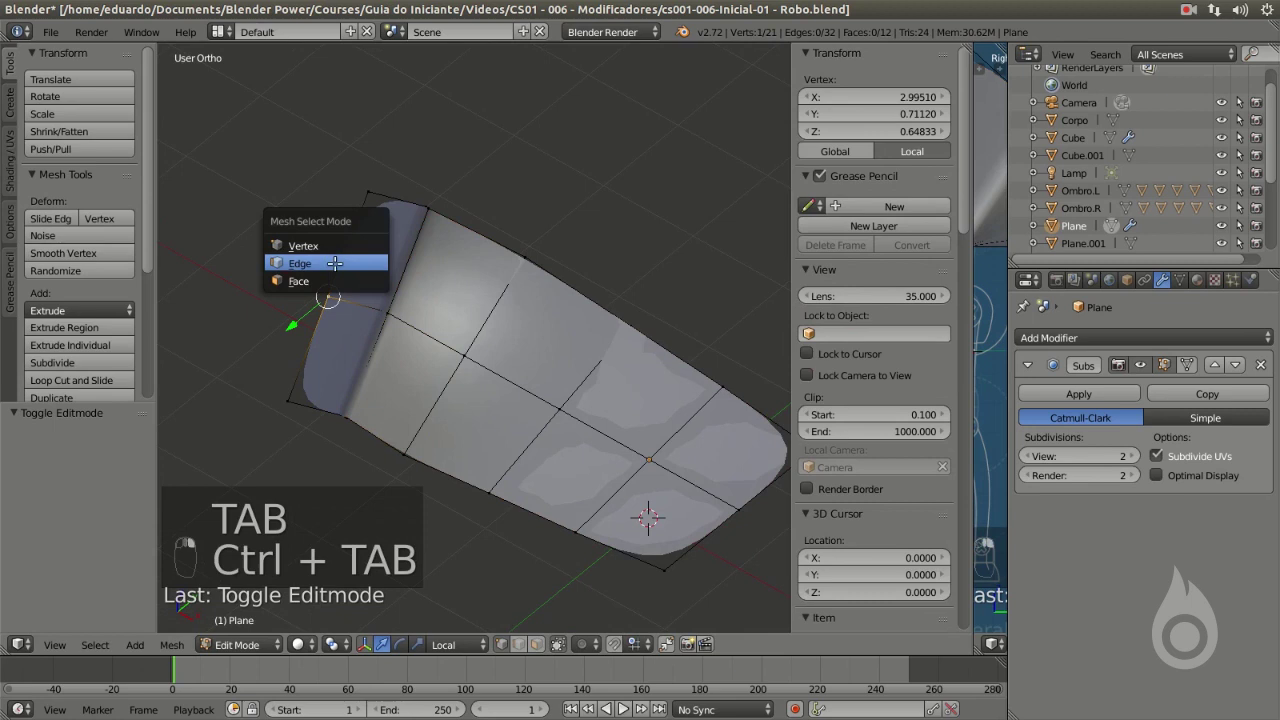
click(330, 268)
alt+right_click(356, 235)
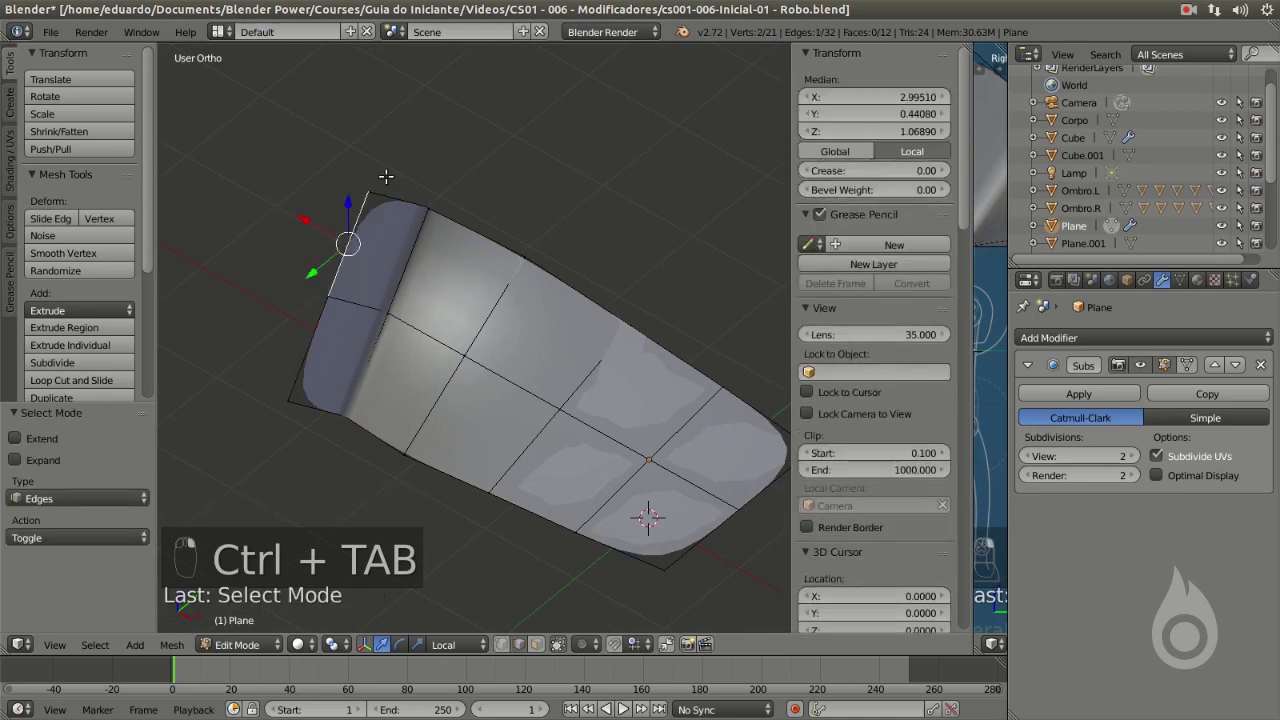
Select the outer edges at both ends of the plane, set their Mean Crease to 1.00 and return to Object Mode.
shift+middle_drag(425, 394, 289, 319)
shift+right_click(526, 483)
shift+right_click(569, 473)
shift+right_click(667, 401)
shift+right_click(655, 356)
middle_drag(655, 356, 471, 370)
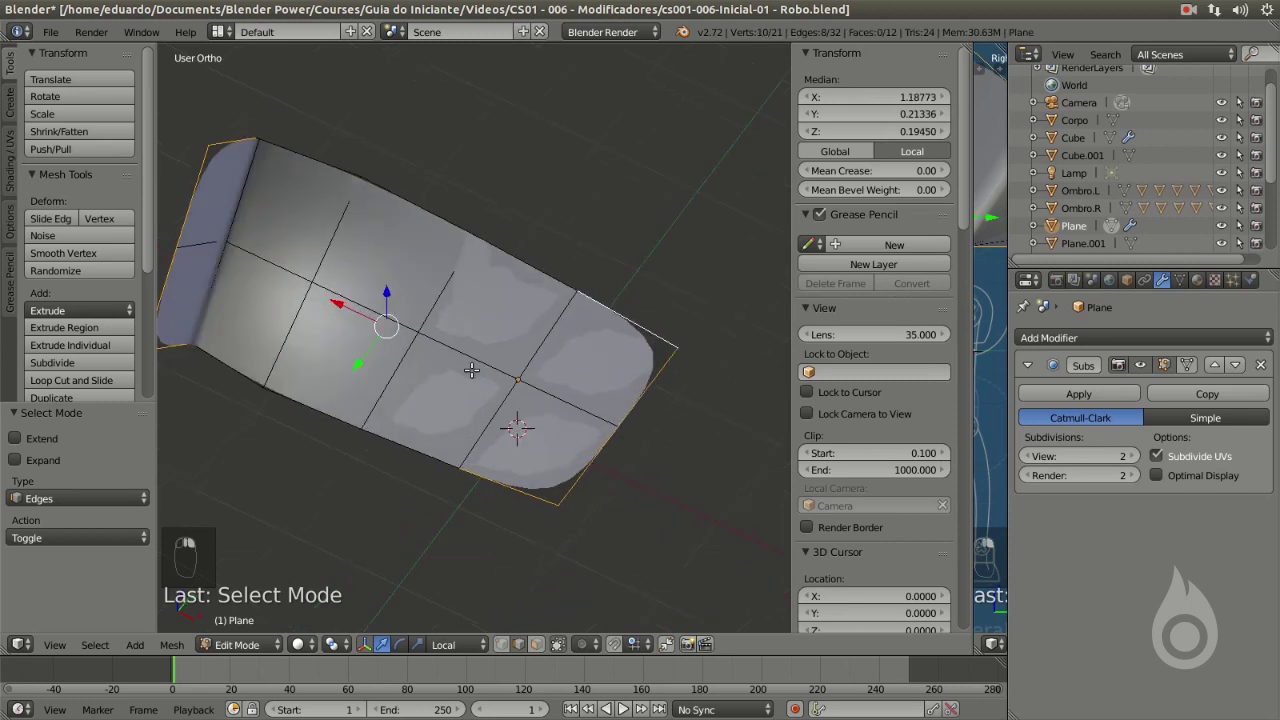
middle_drag(299, 316, 337, 326)
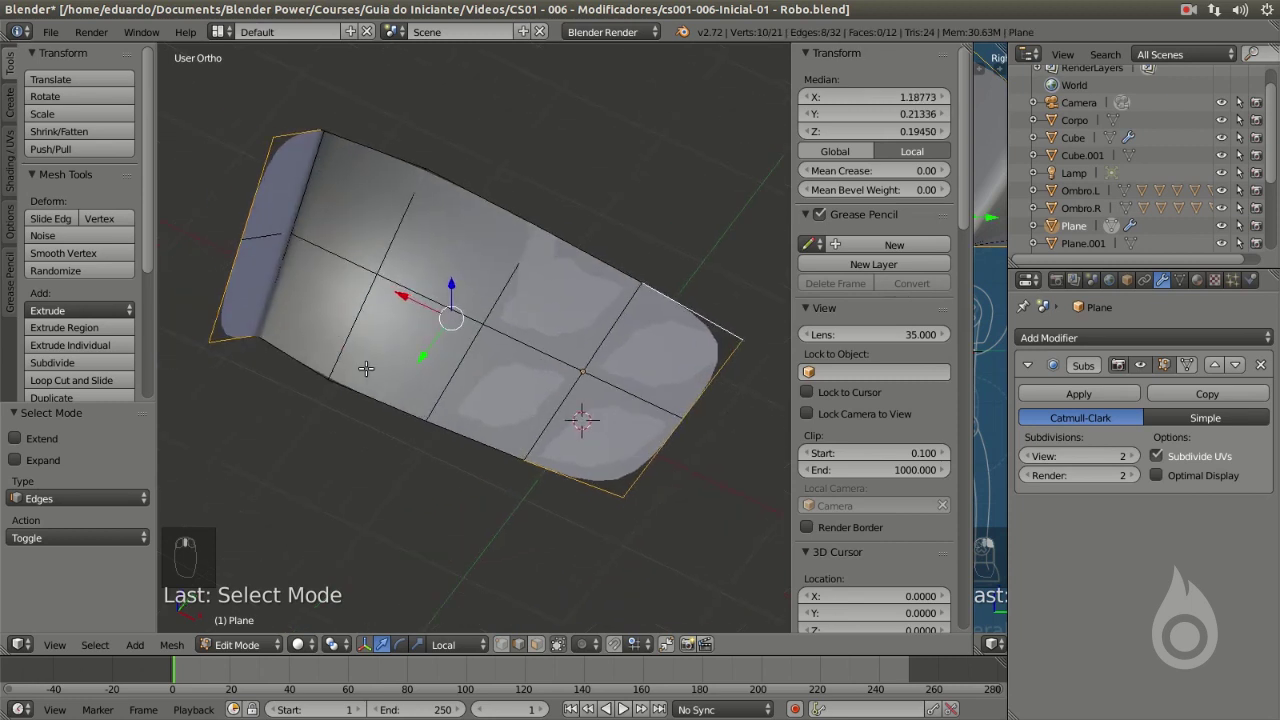
key(shift+e)
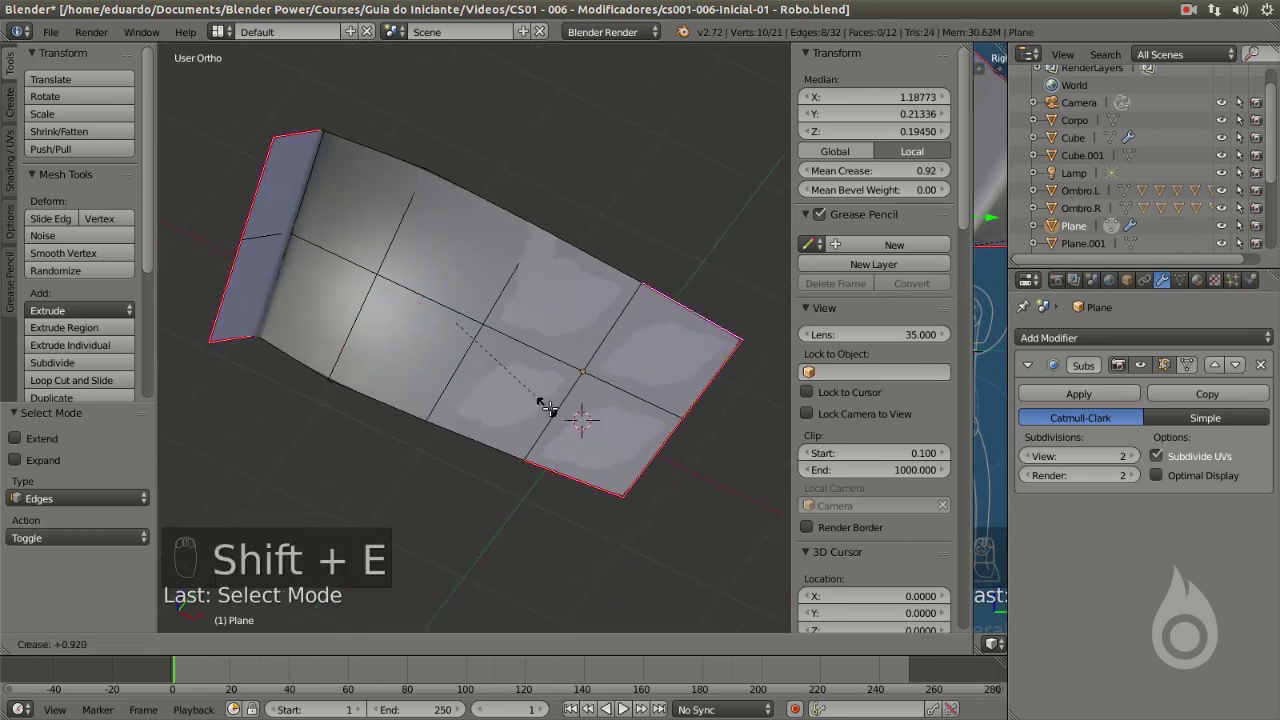
click(556, 412)
key(Tab)
Examine the creased plane's sharp outer corners and its smooth bend from several angles, in both Object and Edit Mode.
middle_drag(400, 371, 462, 431)
scroll(455, 400, up, 3)
middle_drag(435, 295, 334, 120)
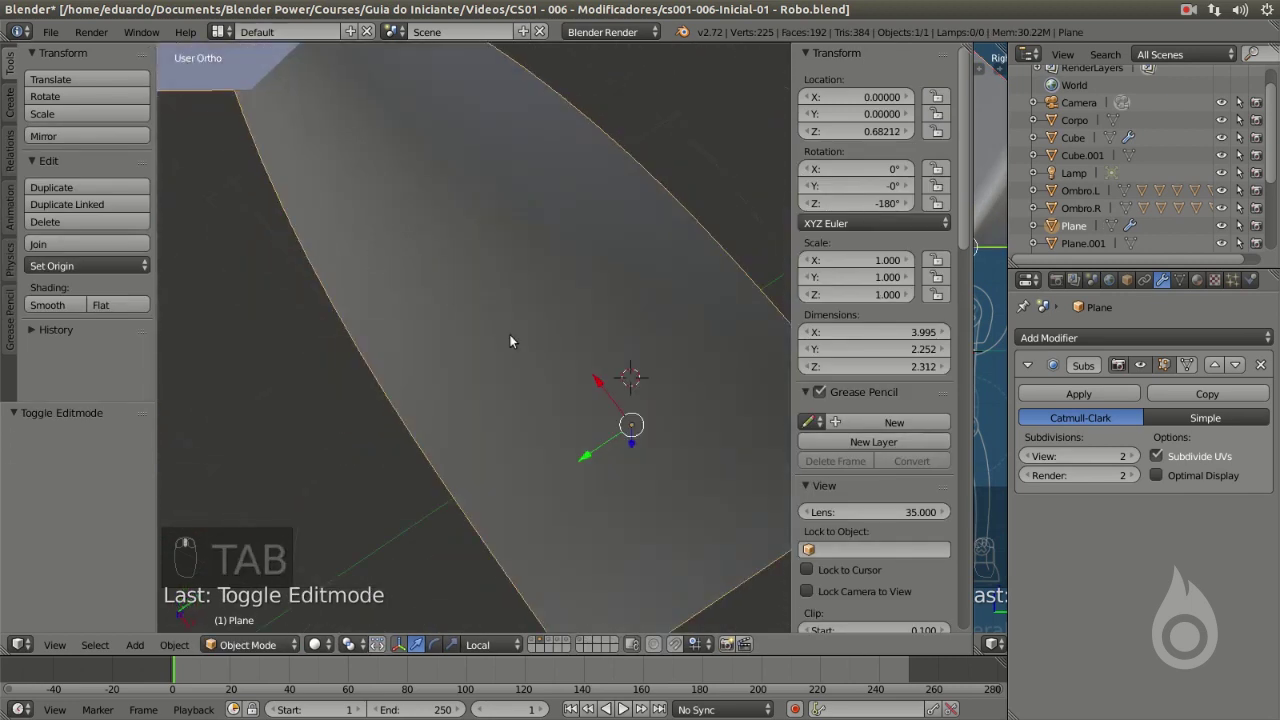
middle_drag(478, 243, 278, 319)
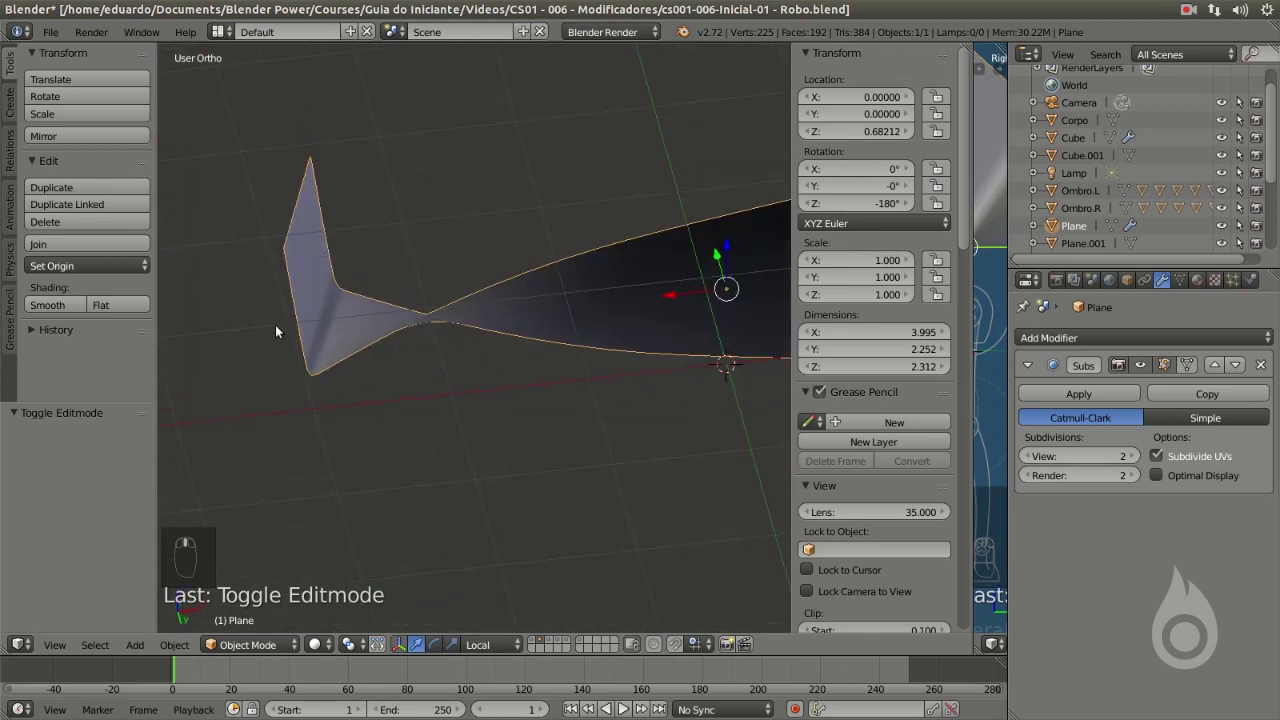
middle_drag(318, 363, 323, 115)
middle_drag(375, 290, 406, 314)
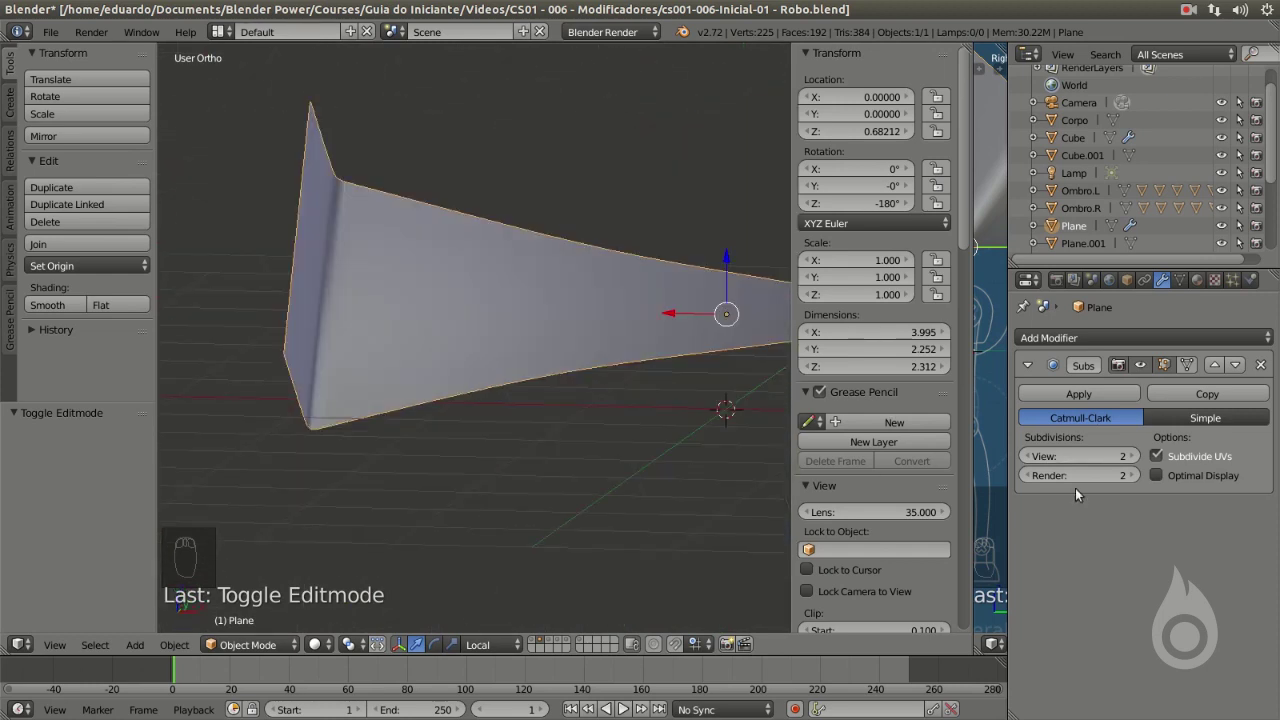
shift+middle_drag(537, 325, 465, 326)
middle_drag(517, 240, 355, 296)
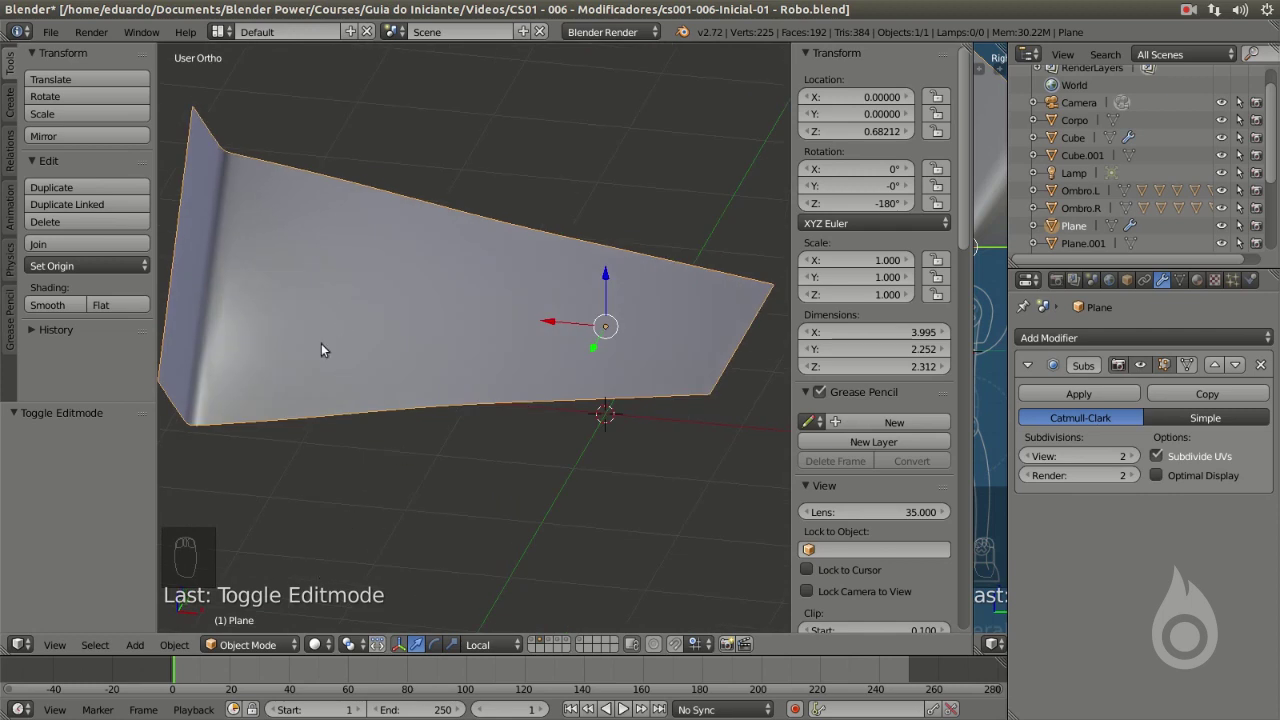
key(Tab)
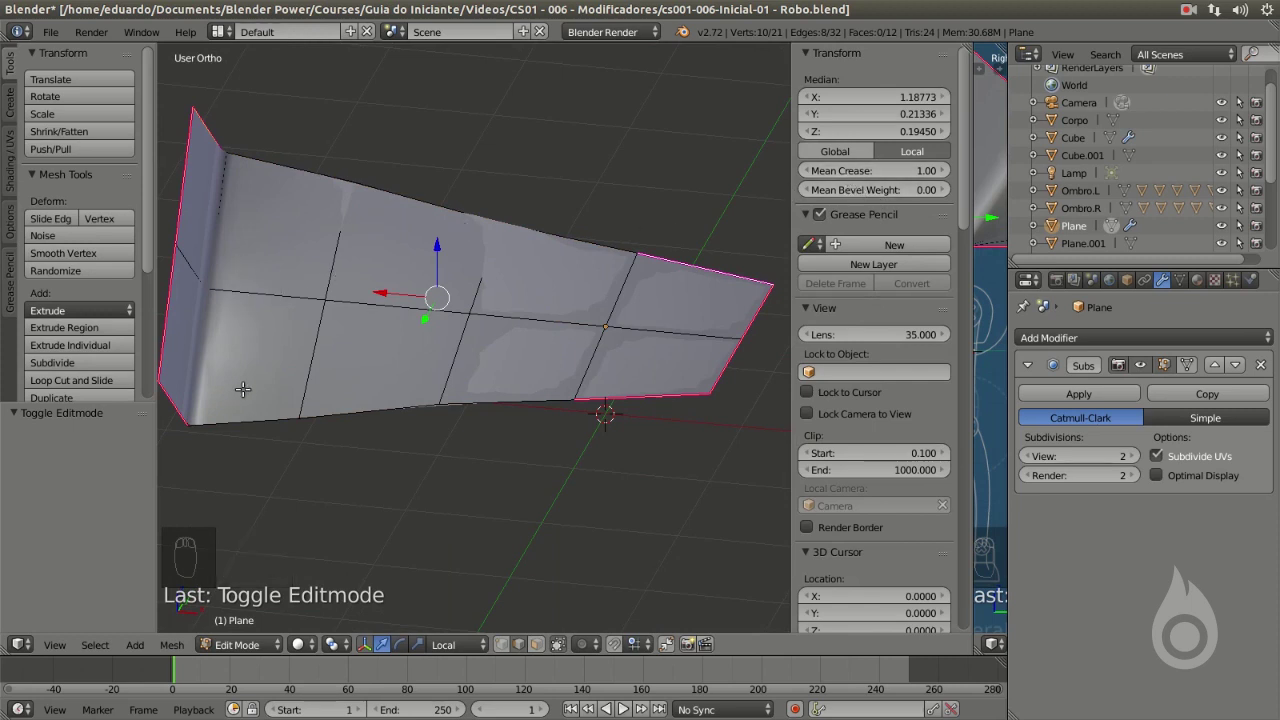
key(Tab)
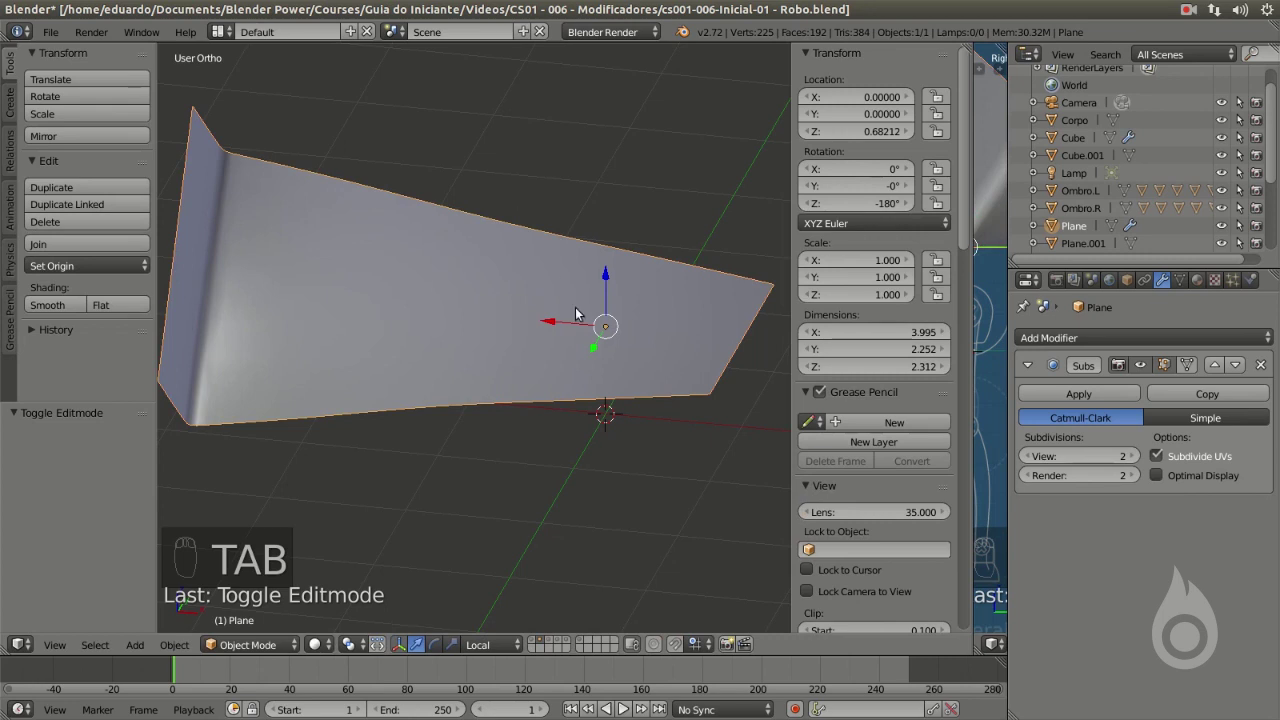
Show only the third scene layer and delete the large subdivided plane on it.
click(548, 644)
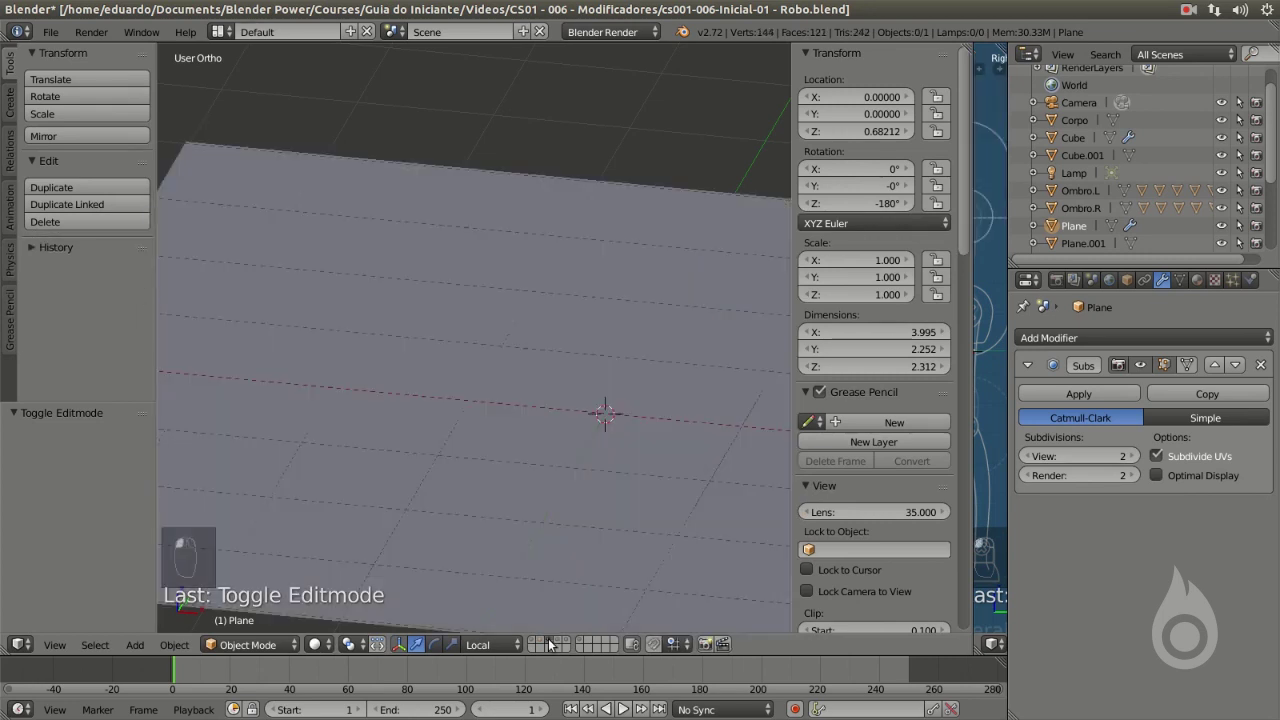
scroll(600, 502, down, 2)
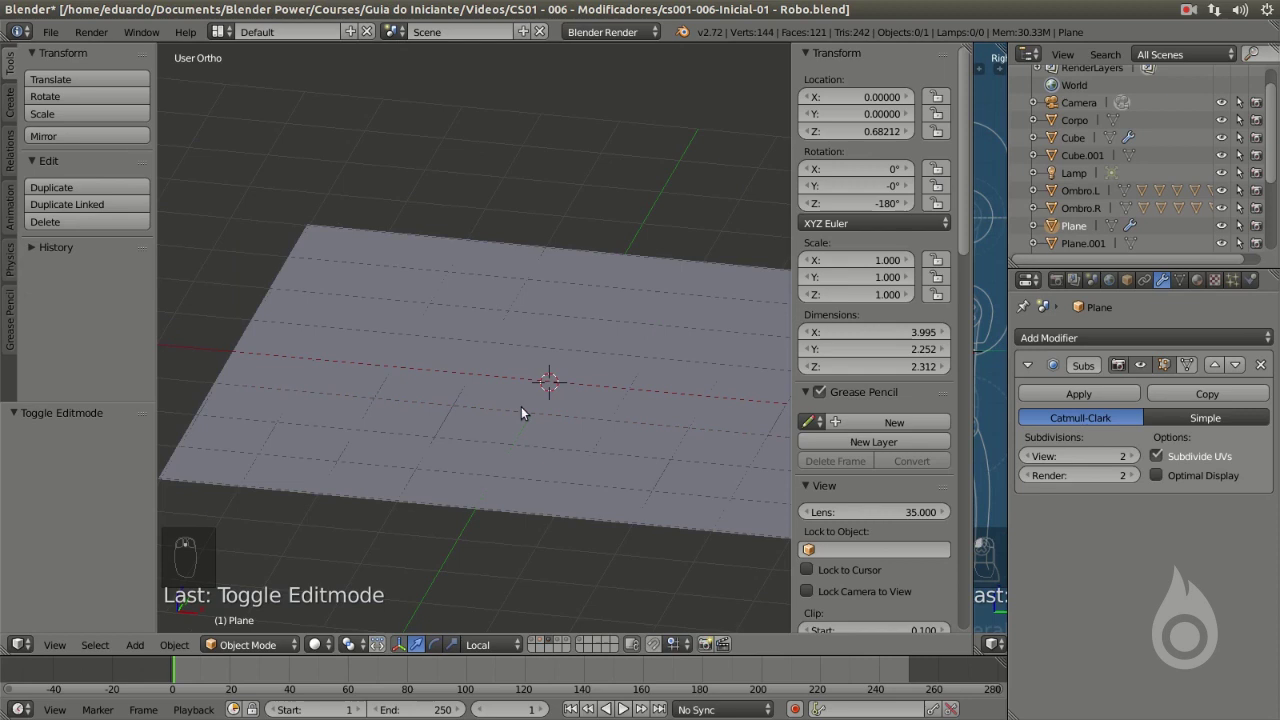
middle_drag(624, 451, 422, 273)
right_click(461, 363)
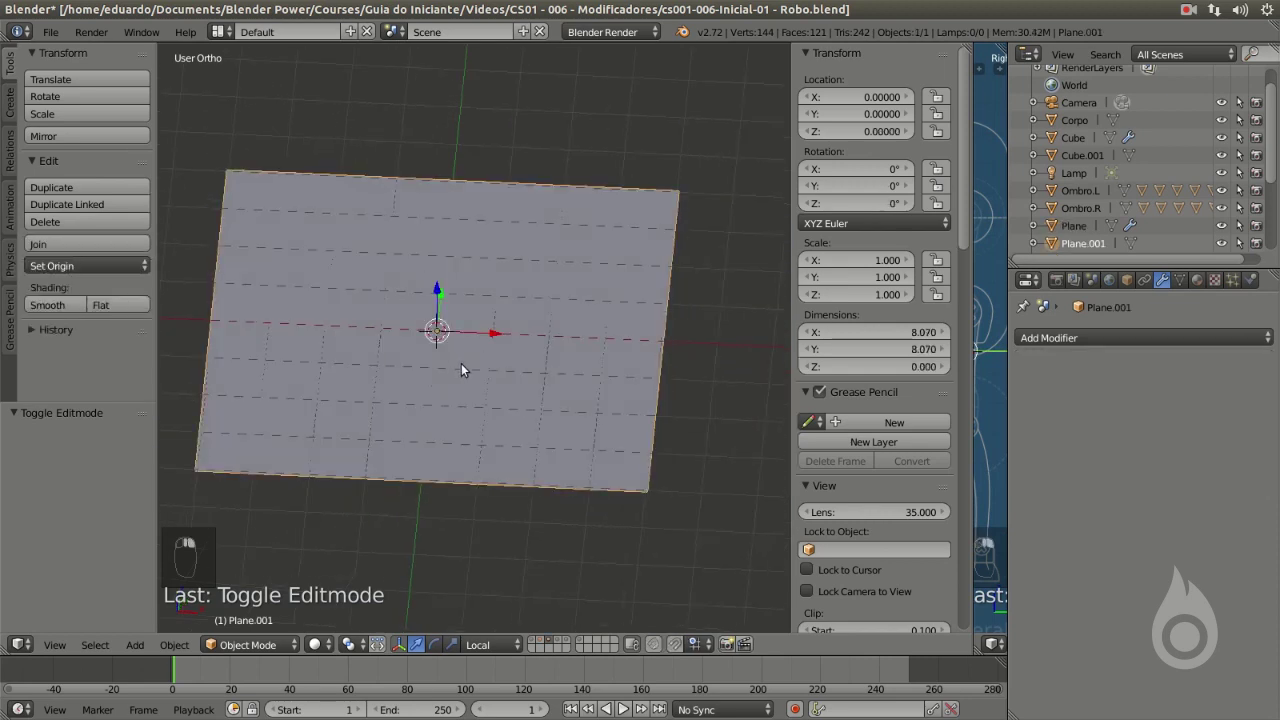
key(Tab)
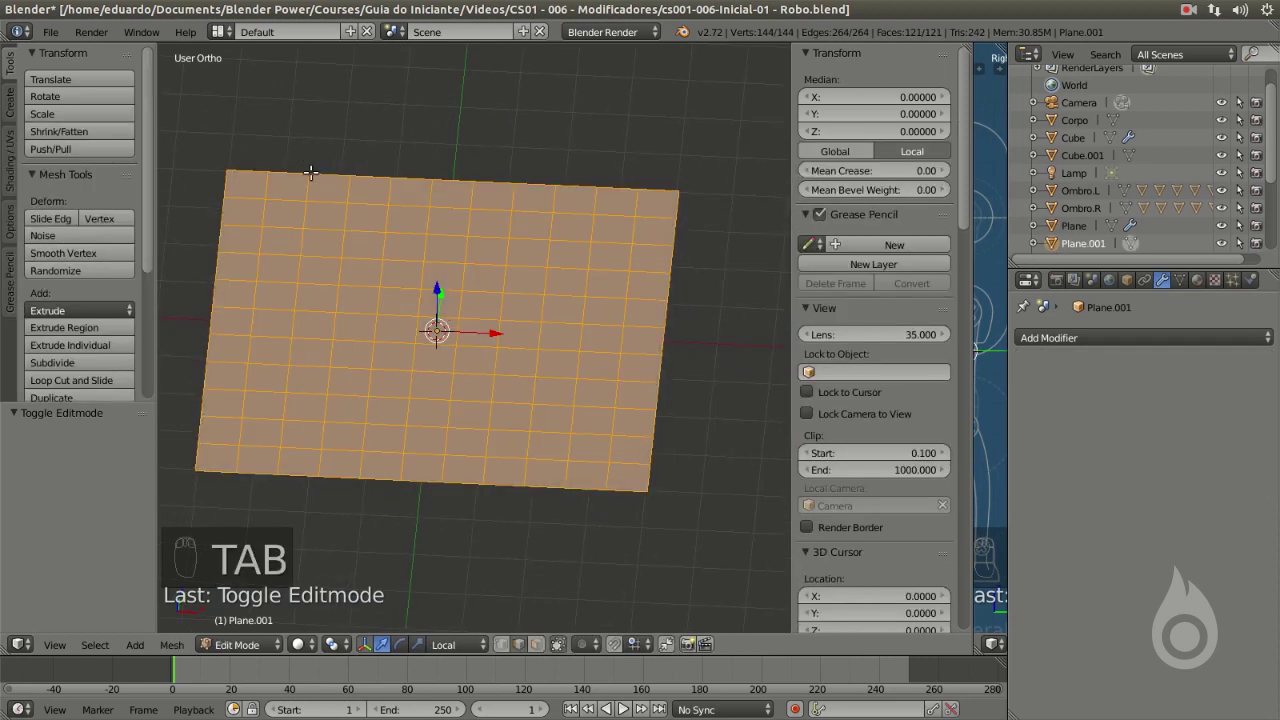
shift+middle_drag(305, 158, 380, 180)
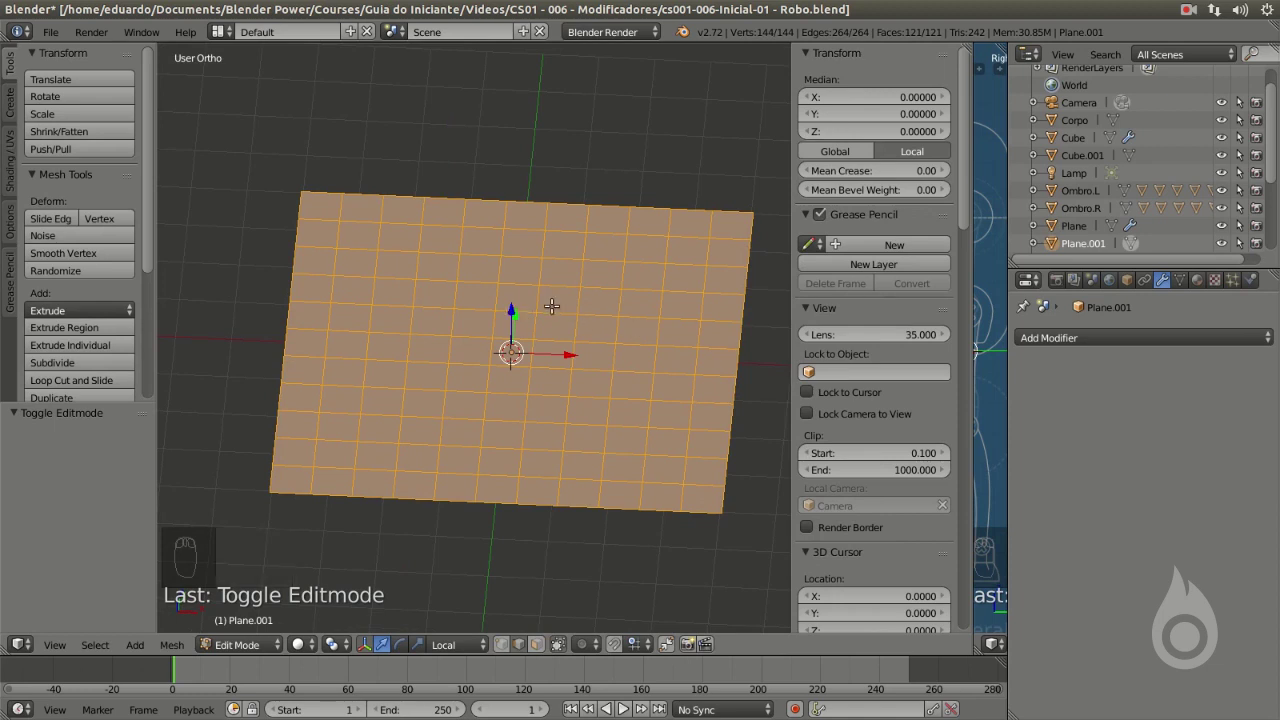
key(Tab)
key(x)
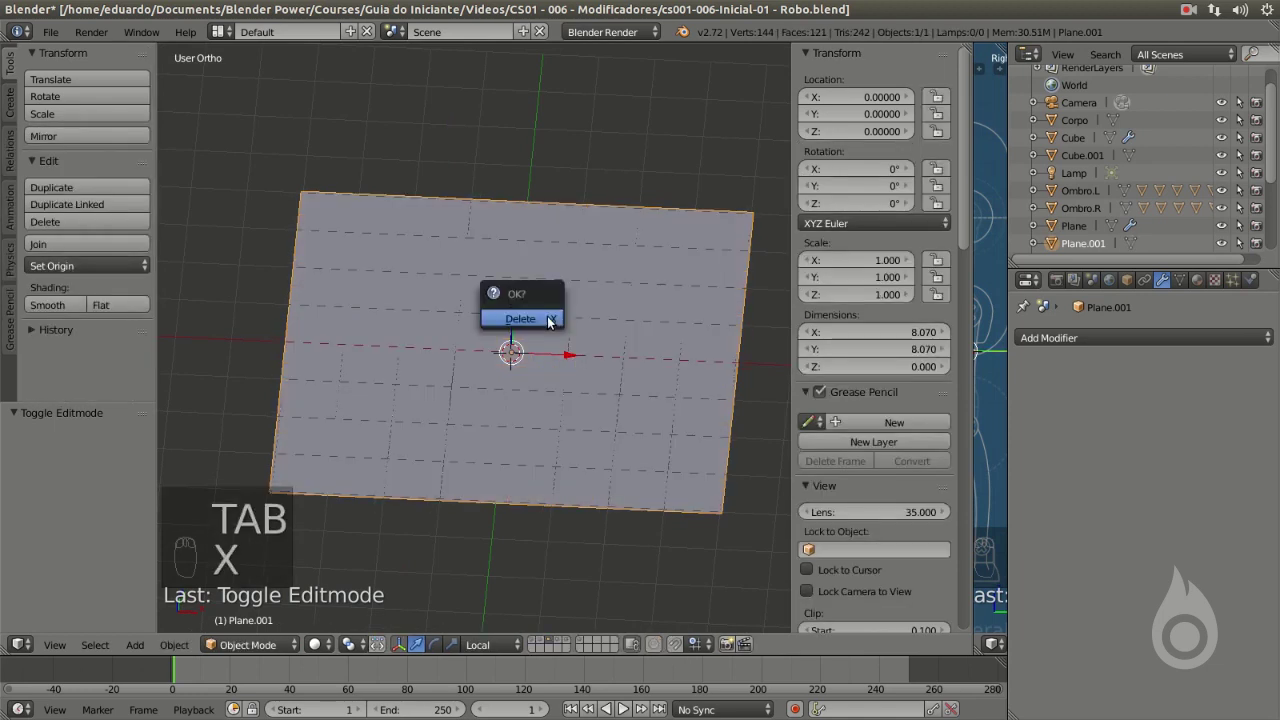
click(545, 320)
Add a new plane at the scene centre and scale its mesh up by about 3.51 in Edit Mode.
key(shift+a)
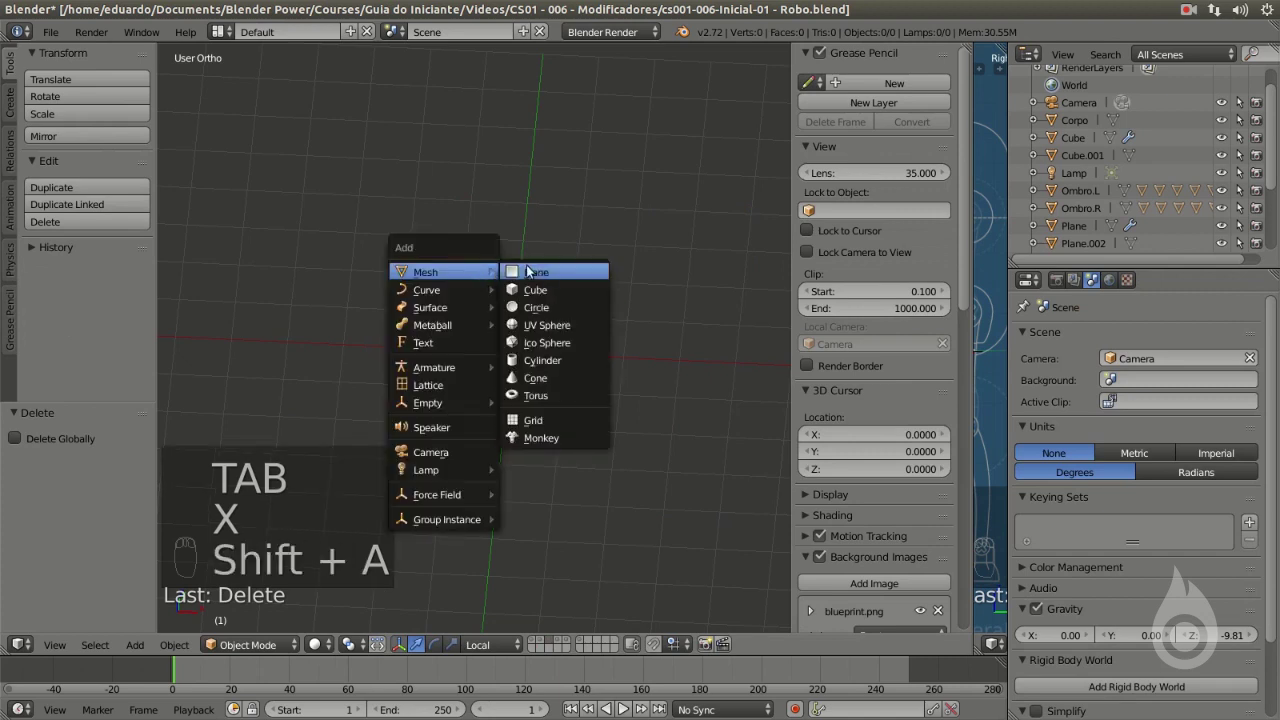
click(548, 271)
key(Tab)
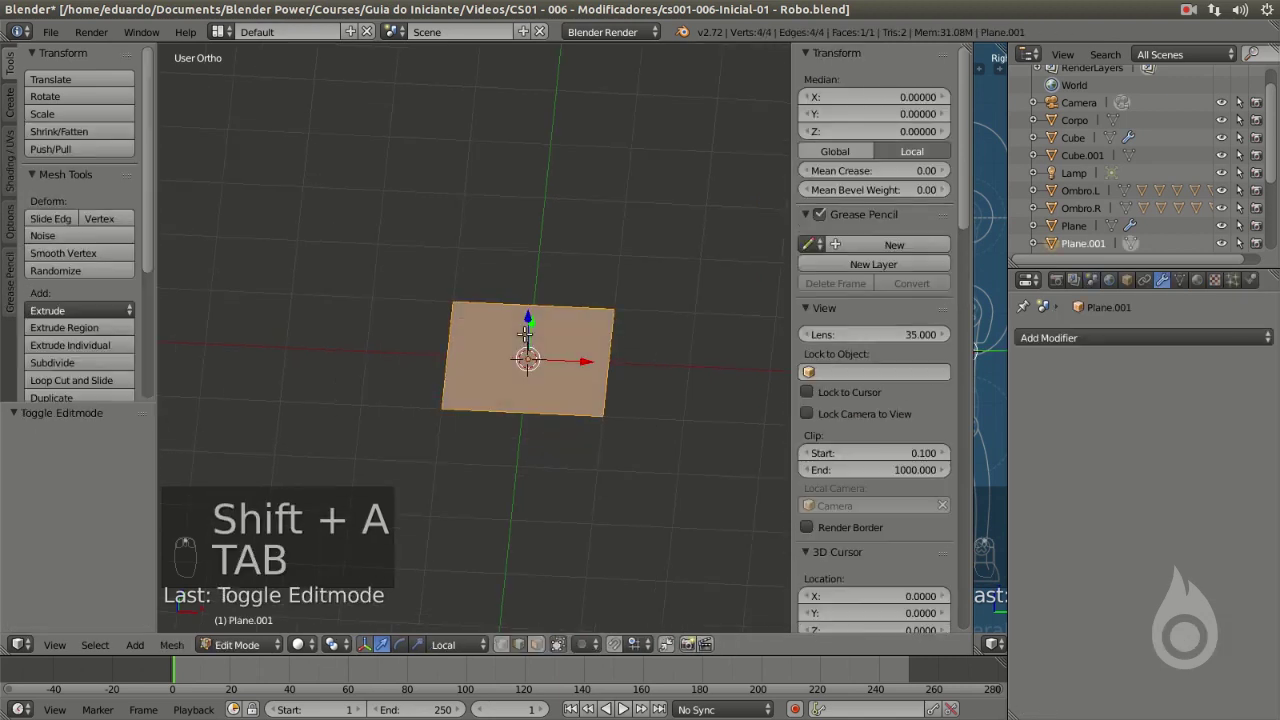
key(s)
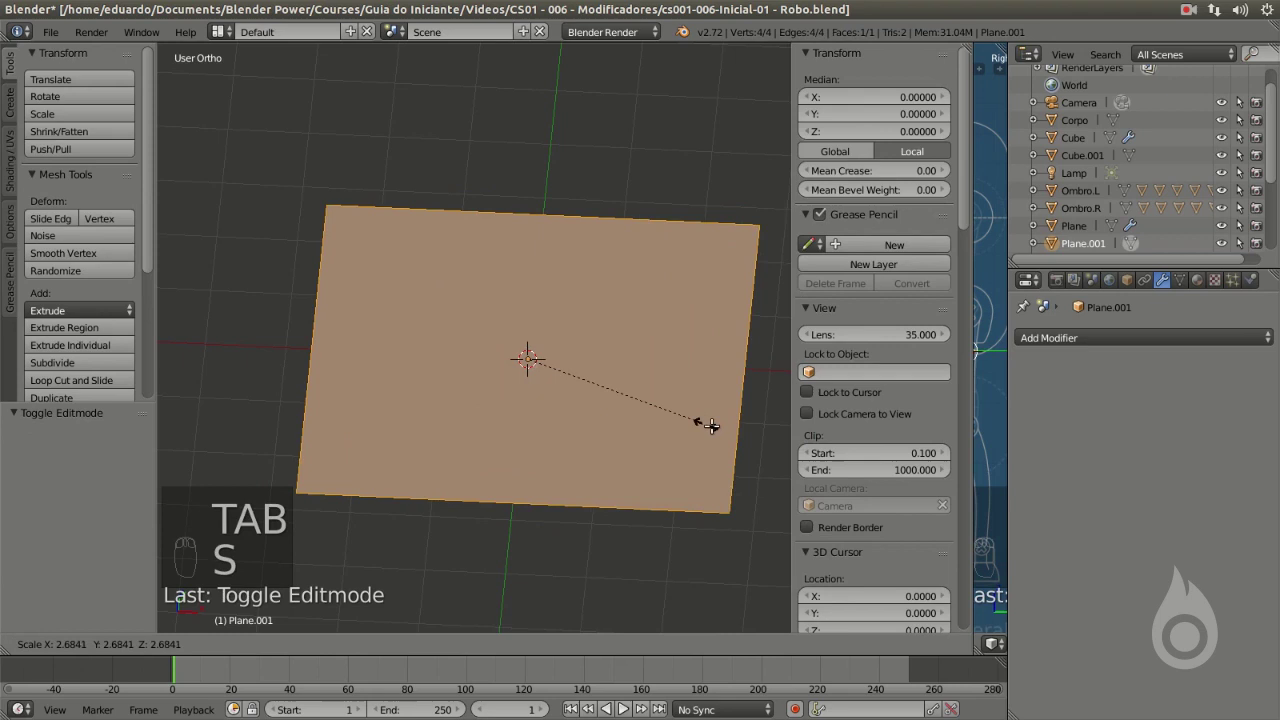
click(754, 440)
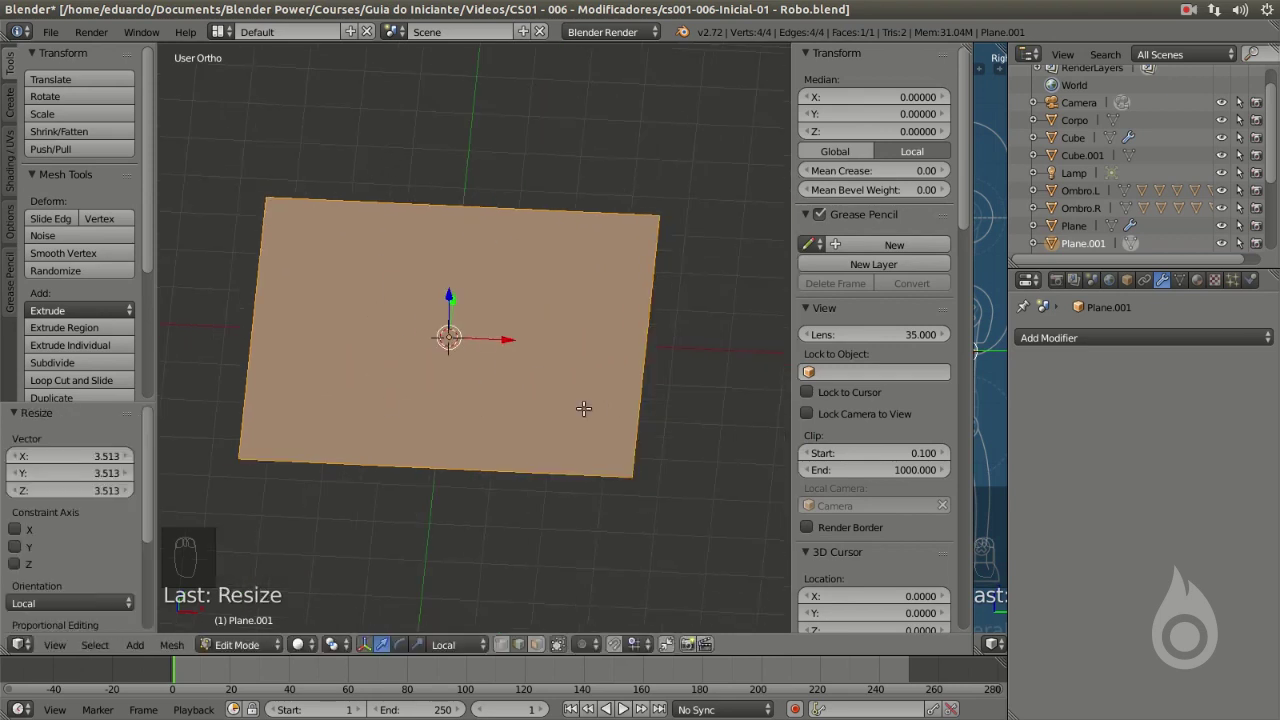
Subdivide the new plane's mesh with 10 cuts.
key(w)
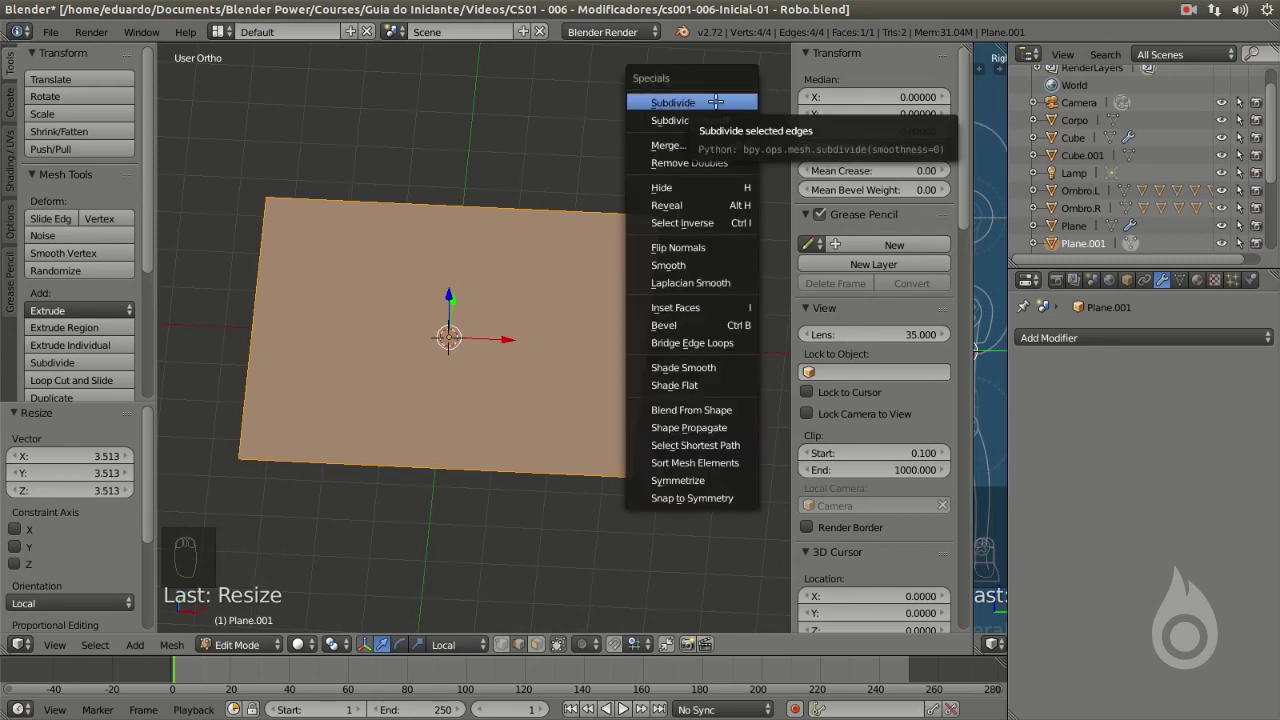
click(716, 102)
middle_drag(500, 247, 471, 198)
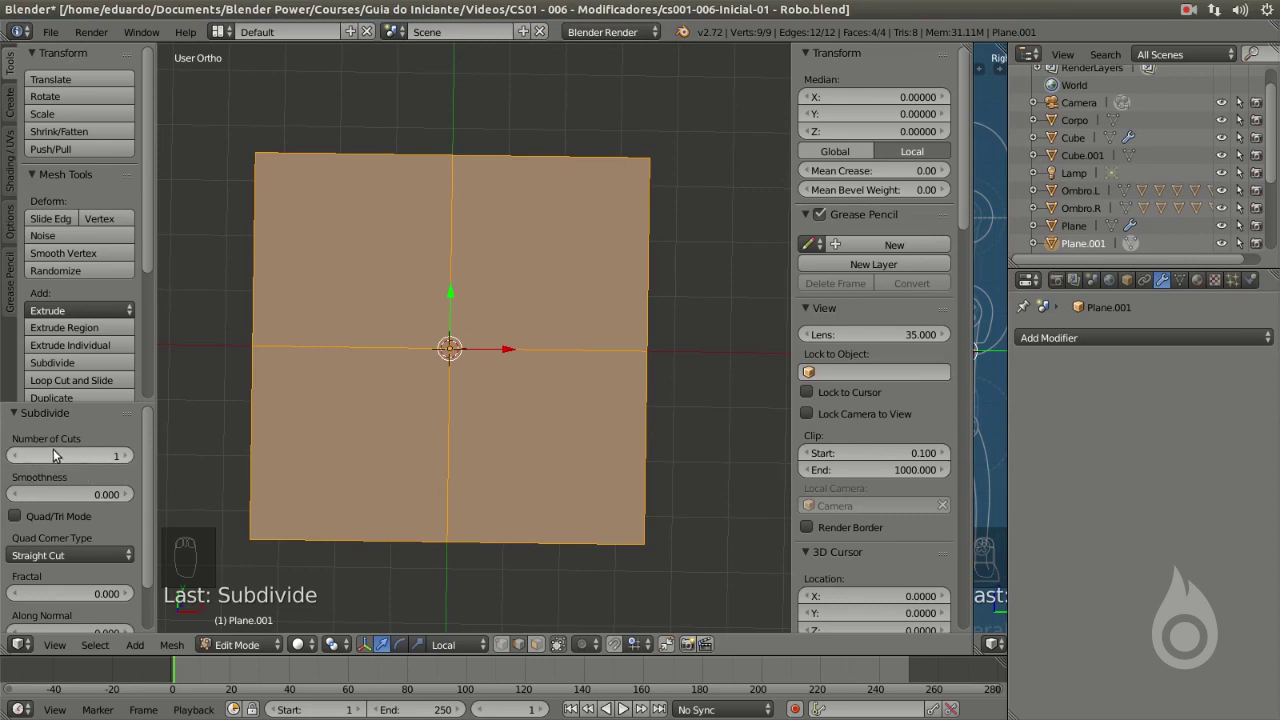
drag(24, 463, 95, 462)
middle_drag(236, 373, 506, 334)
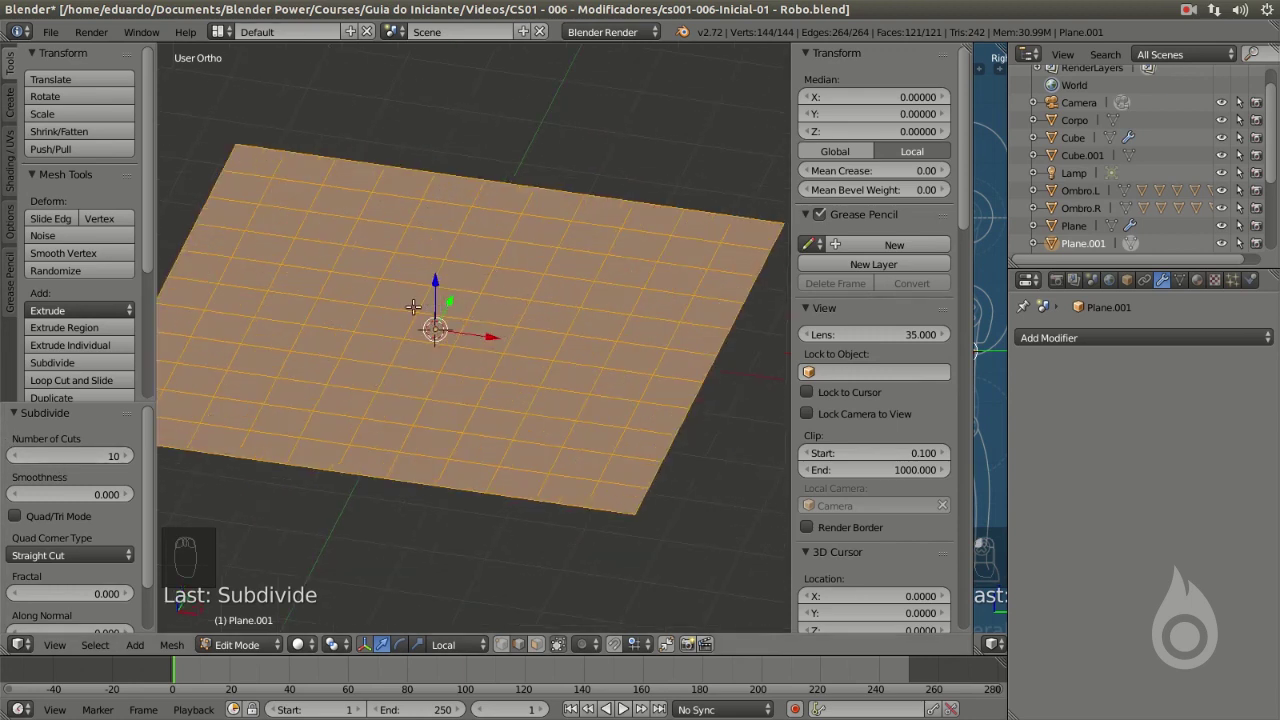
middle_drag(543, 328, 529, 374)
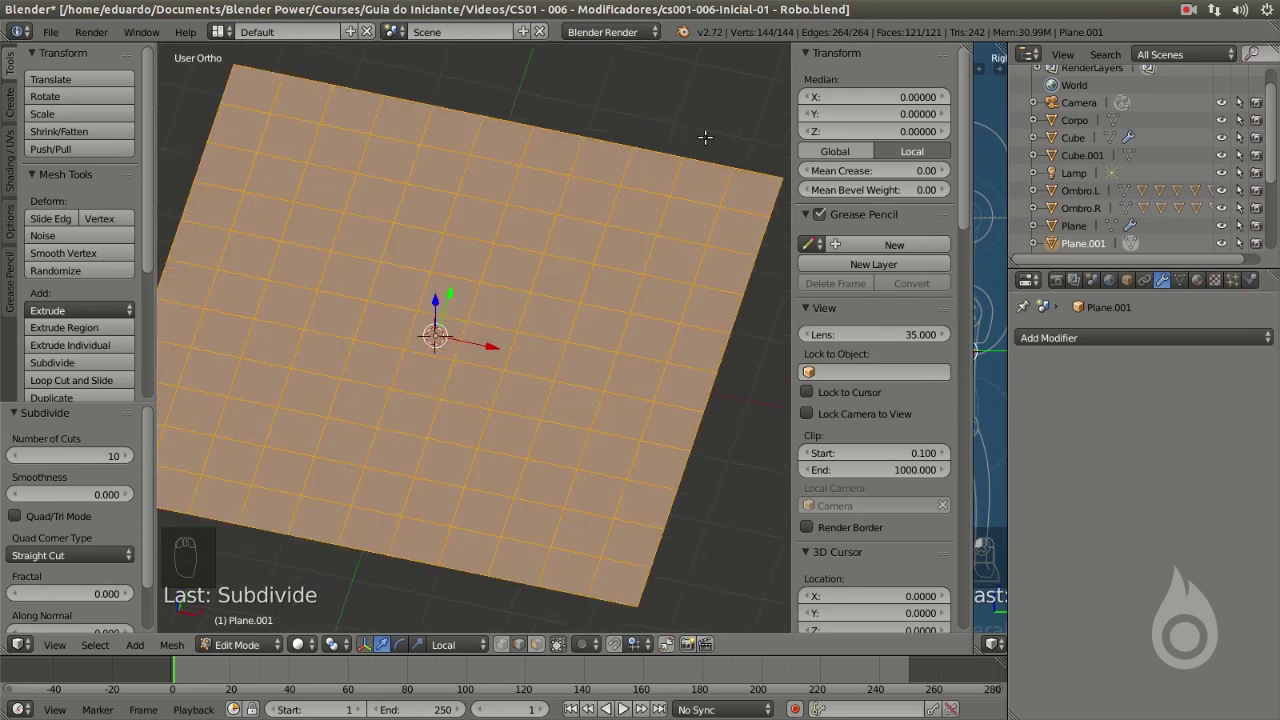
Subdivide the gridded plane once more with 1 cut and return to Object Mode.
key(w)
click(645, 132)
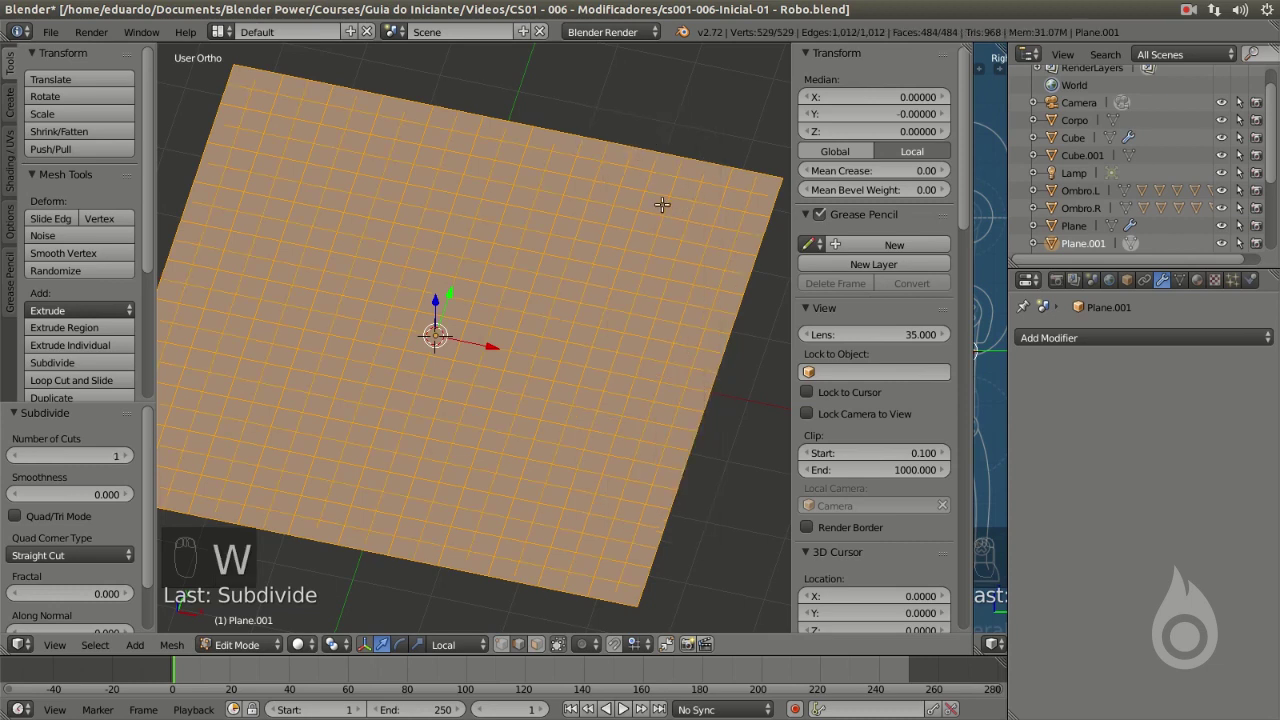
key(Tab)
key(Tab)
key(Tab)
middle_drag(459, 305, 577, 309)
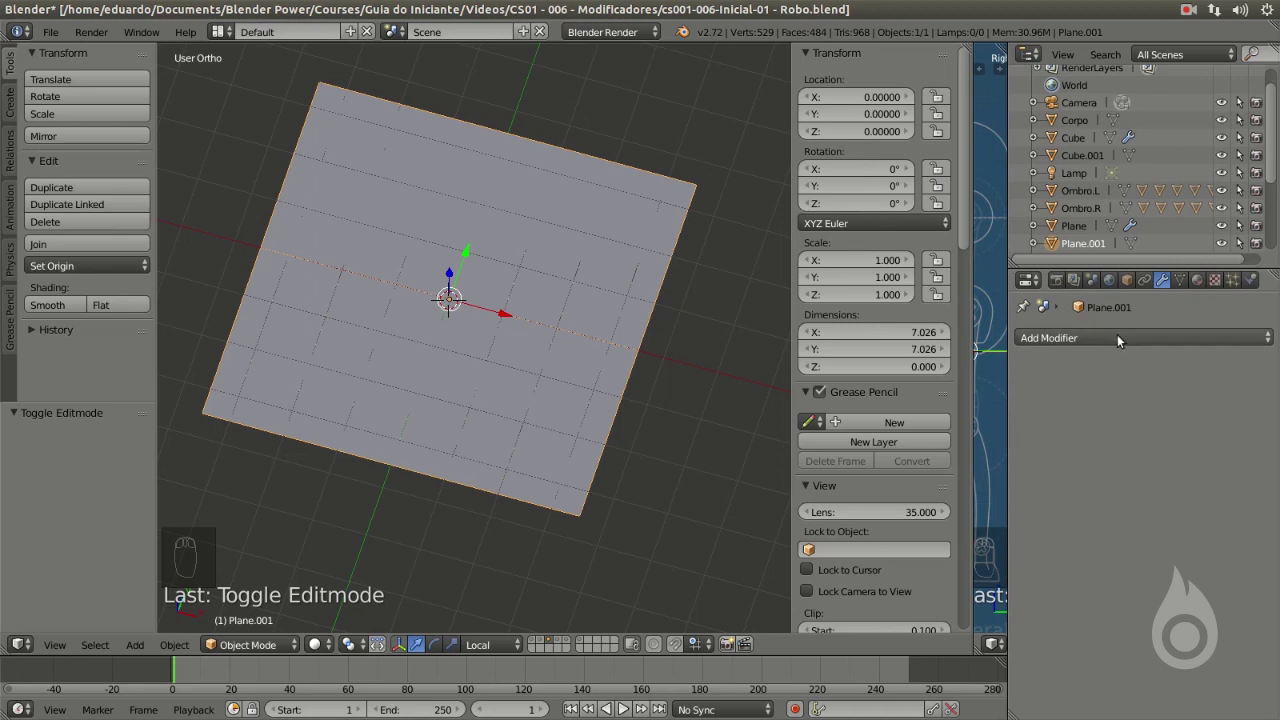
Add a Displace modifier to the subdivided plane and give it a new texture named deformacao.
click(1085, 338)
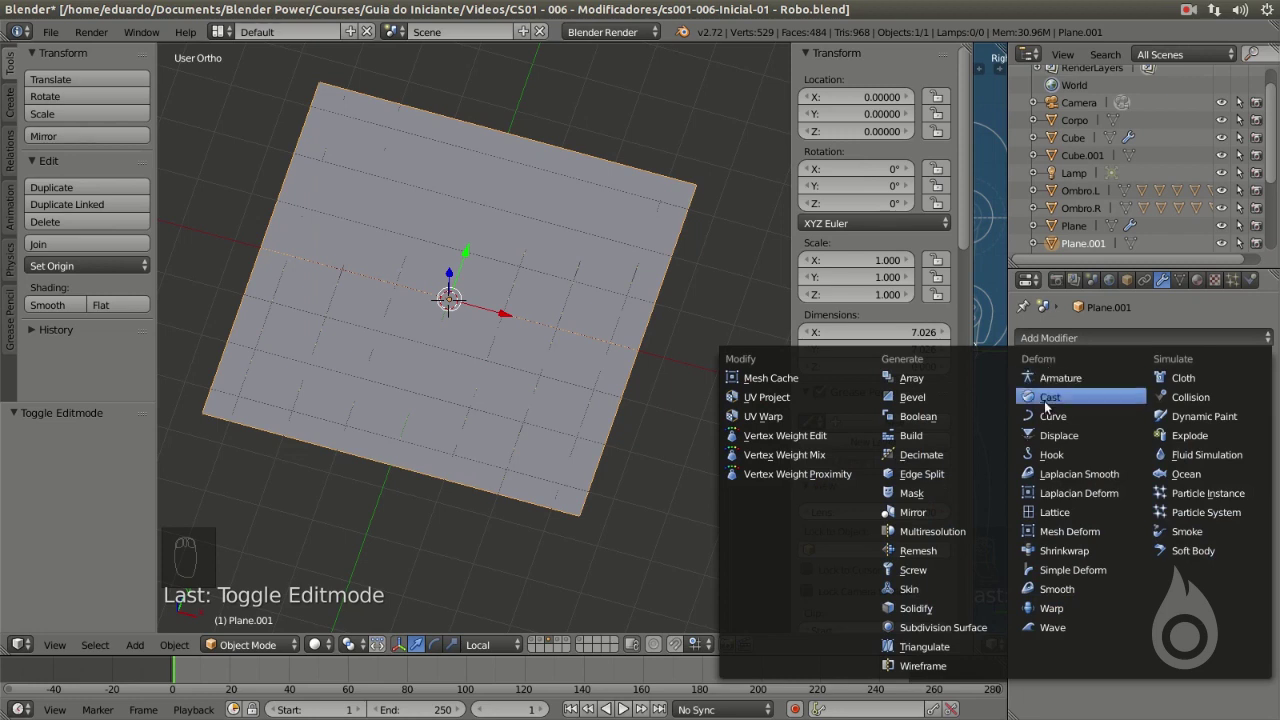
click(1058, 435)
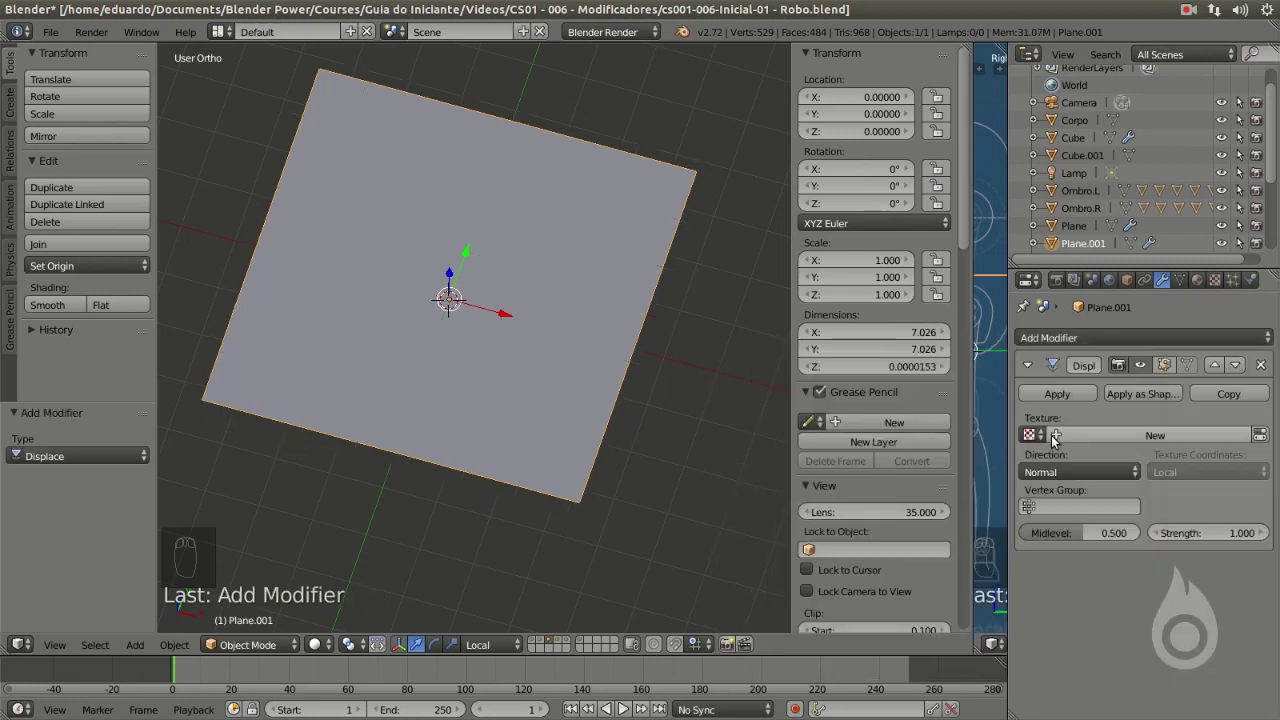
middle_drag(567, 441, 477, 329)
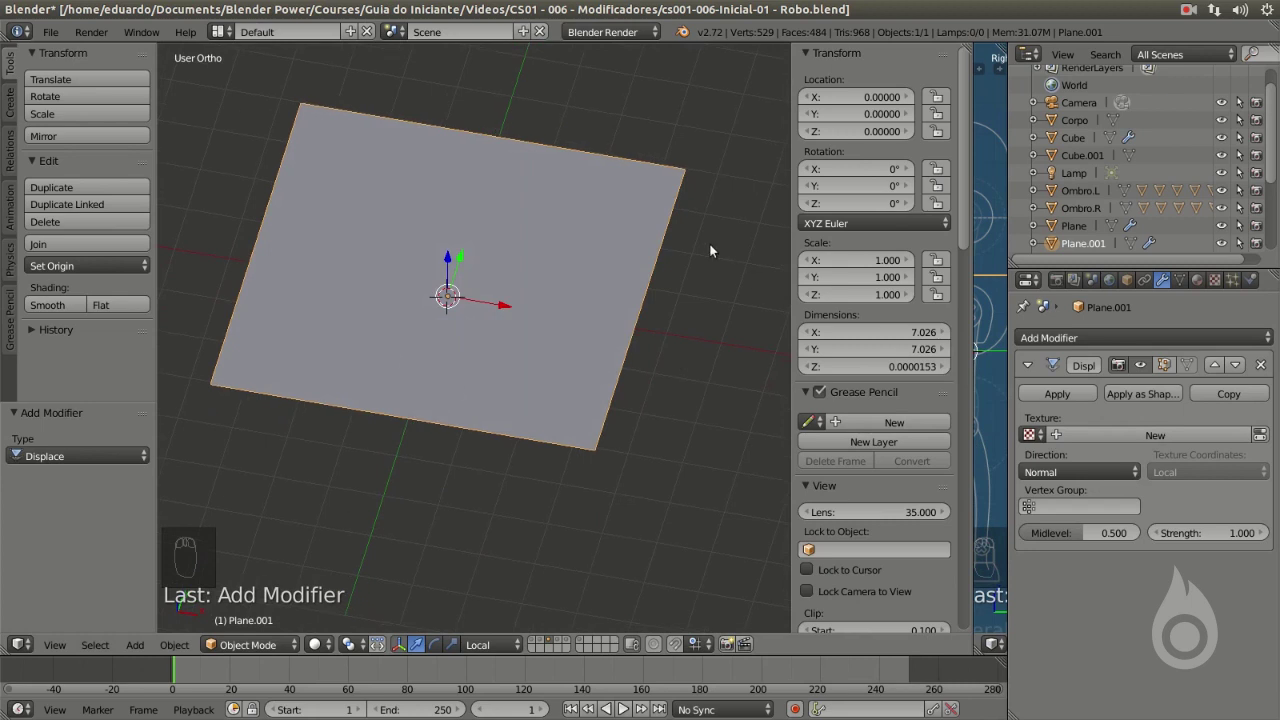
click(1155, 435)
click(1114, 435)
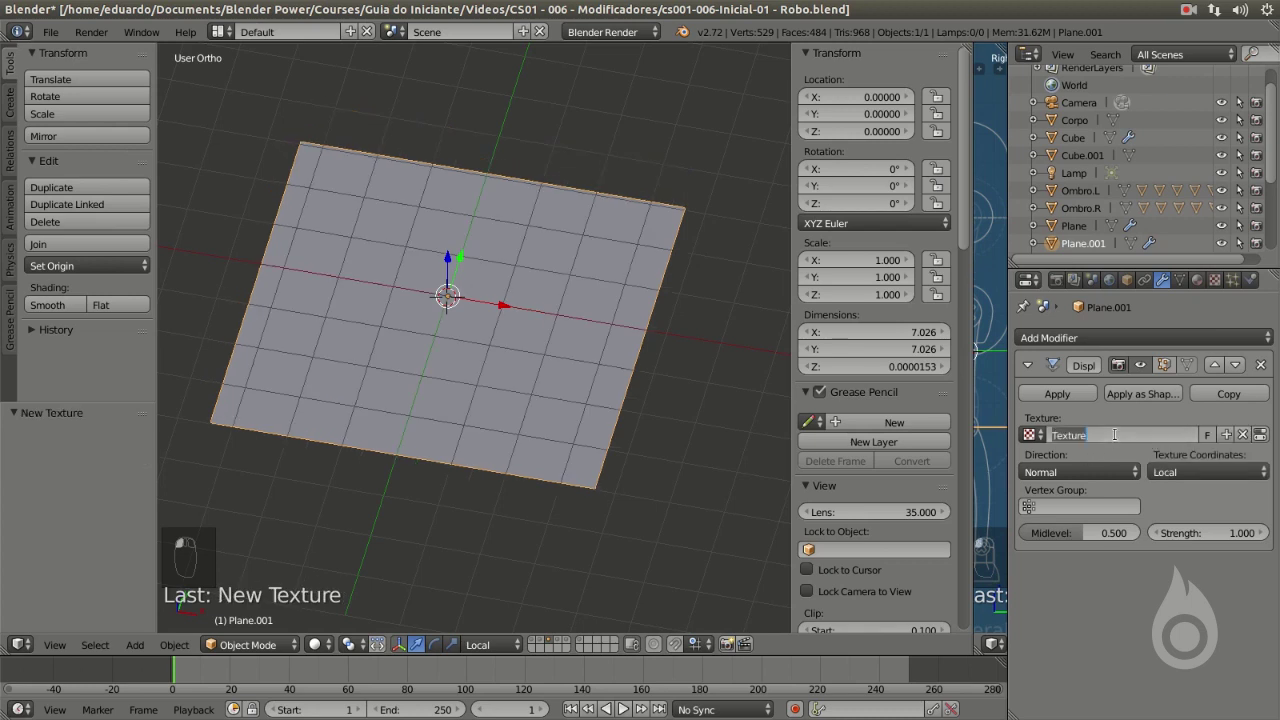
text(deformacao)
key(Return)
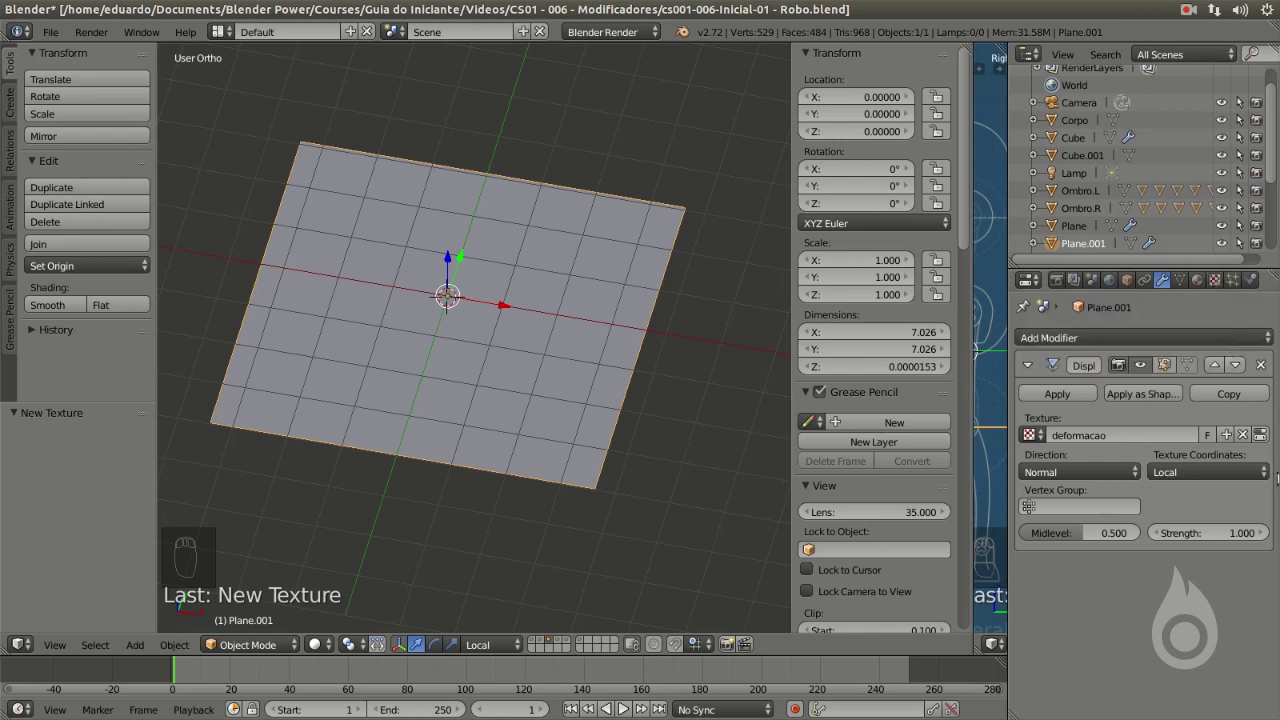
Set the type of the deformacao texture to Clouds.
click(1259, 436)
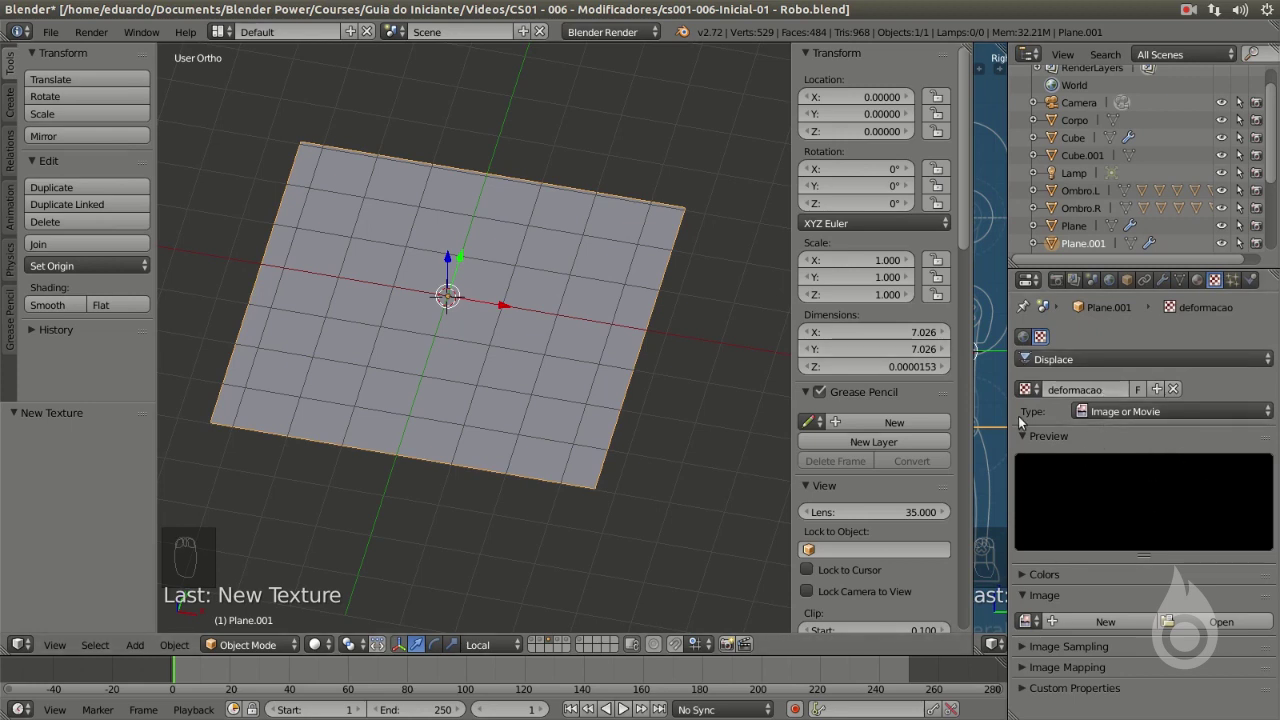
click(1125, 411)
click(1121, 354)
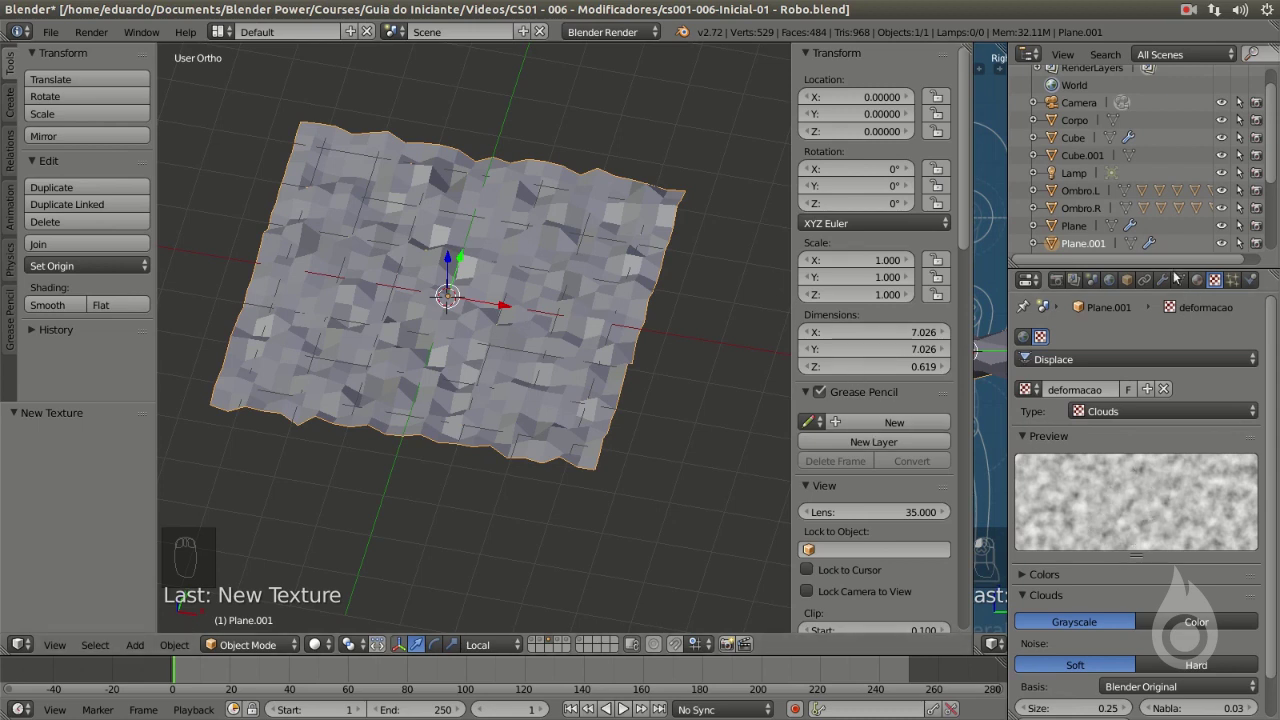
Adjust the Strength and Midlevel of the plane's Displace modifier.
click(1162, 280)
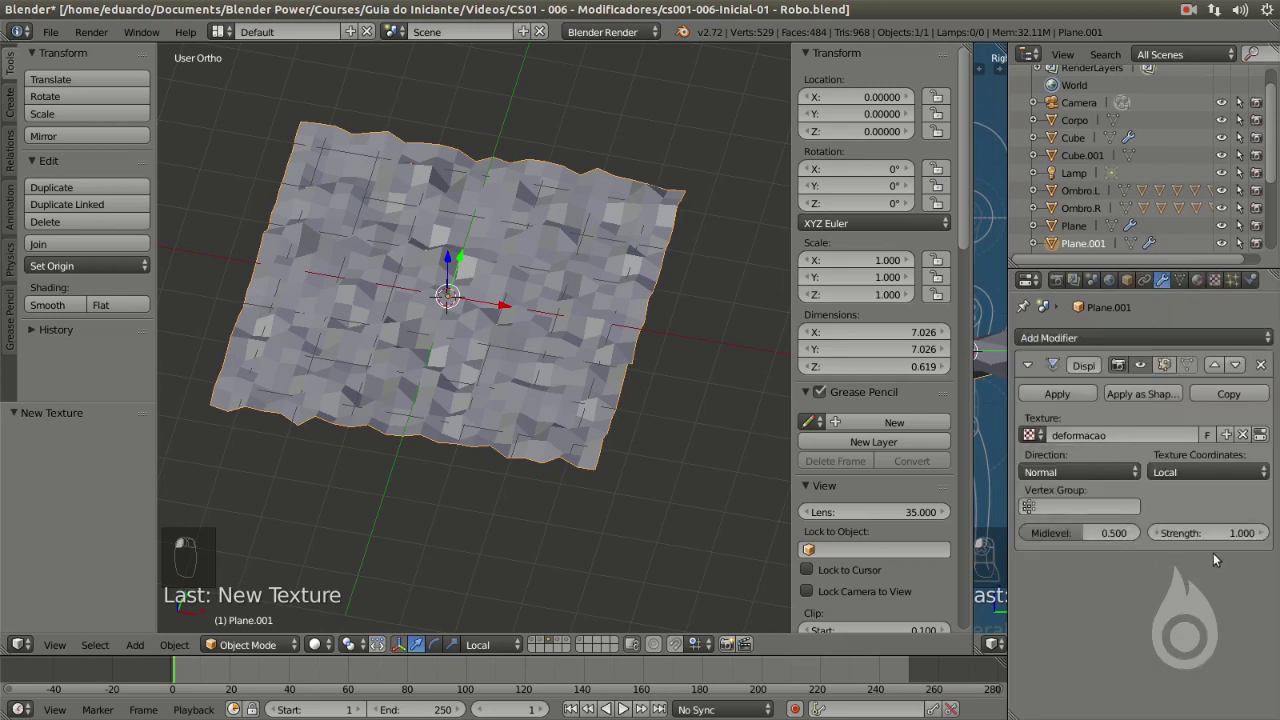
mouse_move(1212, 533)
mouse_down()
mouse_move(1262, 533)
mouse_move(1170, 533)
mouse_move(1216, 533)
mouse_up()
mouse_move(1077, 533)
mouse_down()
mouse_move(1109, 533)
mouse_move(1090, 533)
mouse_up()
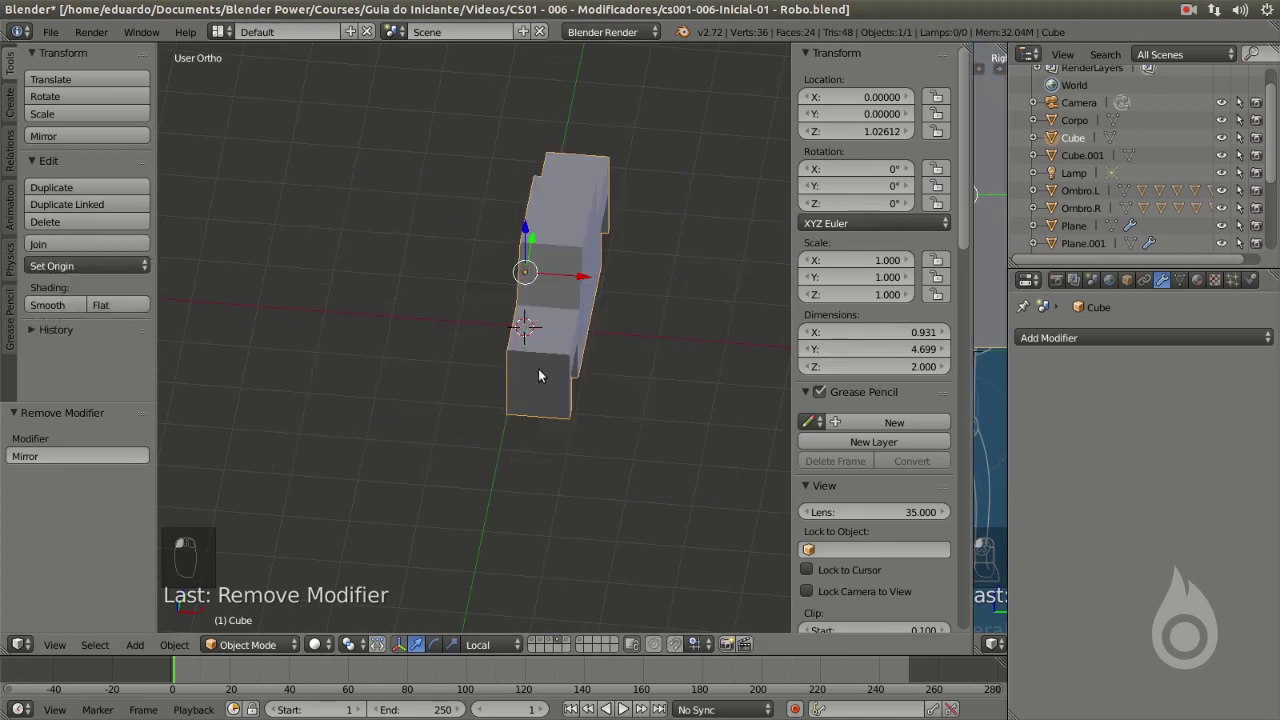
Add a Mirror modifier to the half car body and inspect the mirrored shape from several sides.
middle_drag(430, 330, 590, 350)
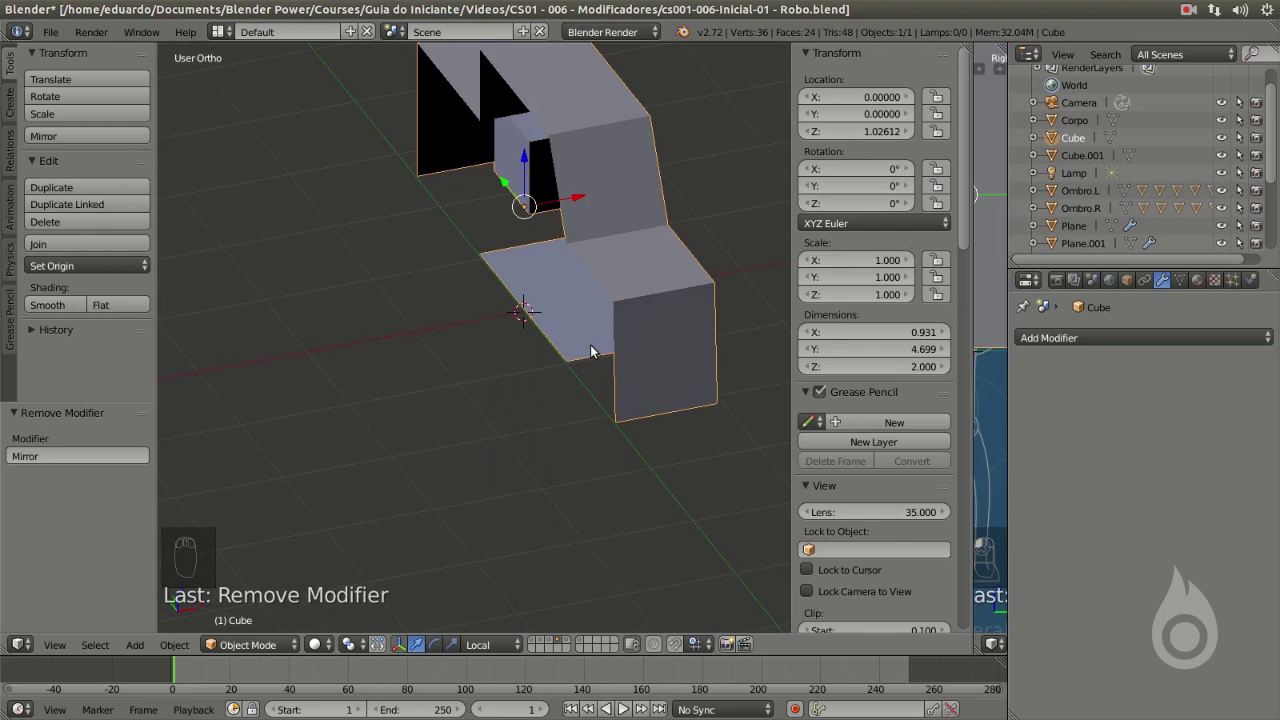
middle_drag(625, 347, 487, 365)
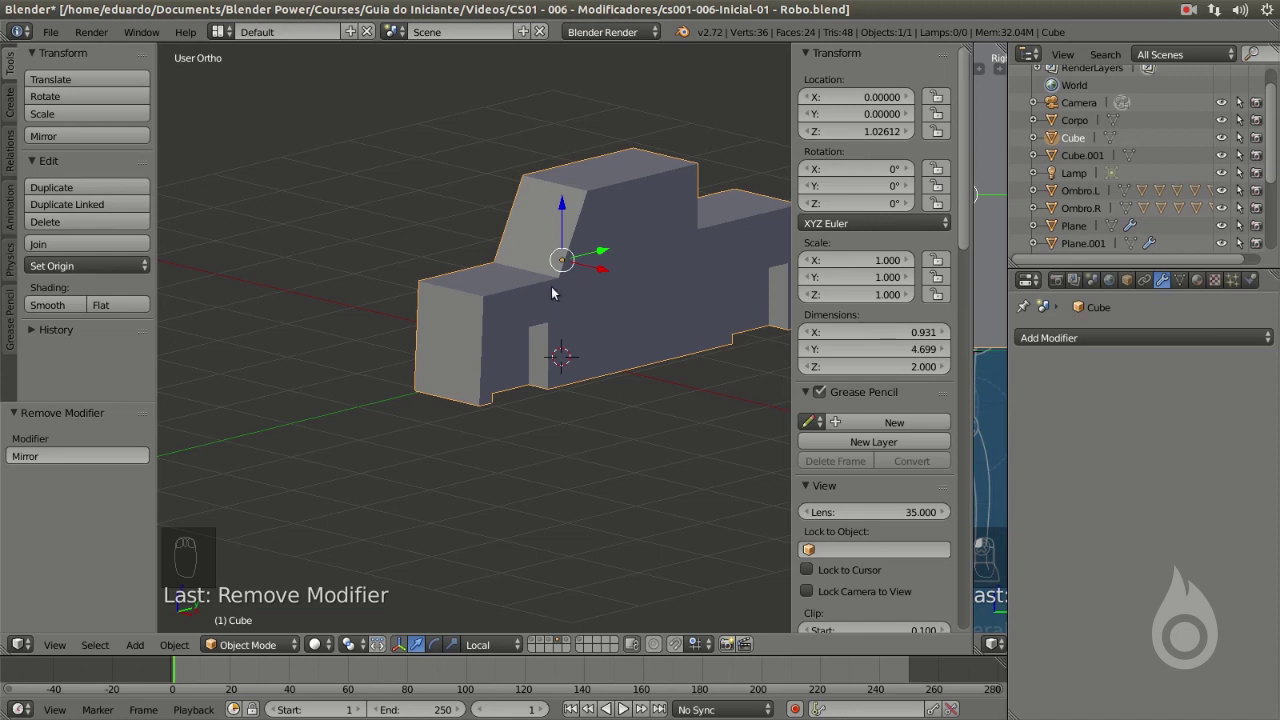
middle_drag(508, 283, 740, 279)
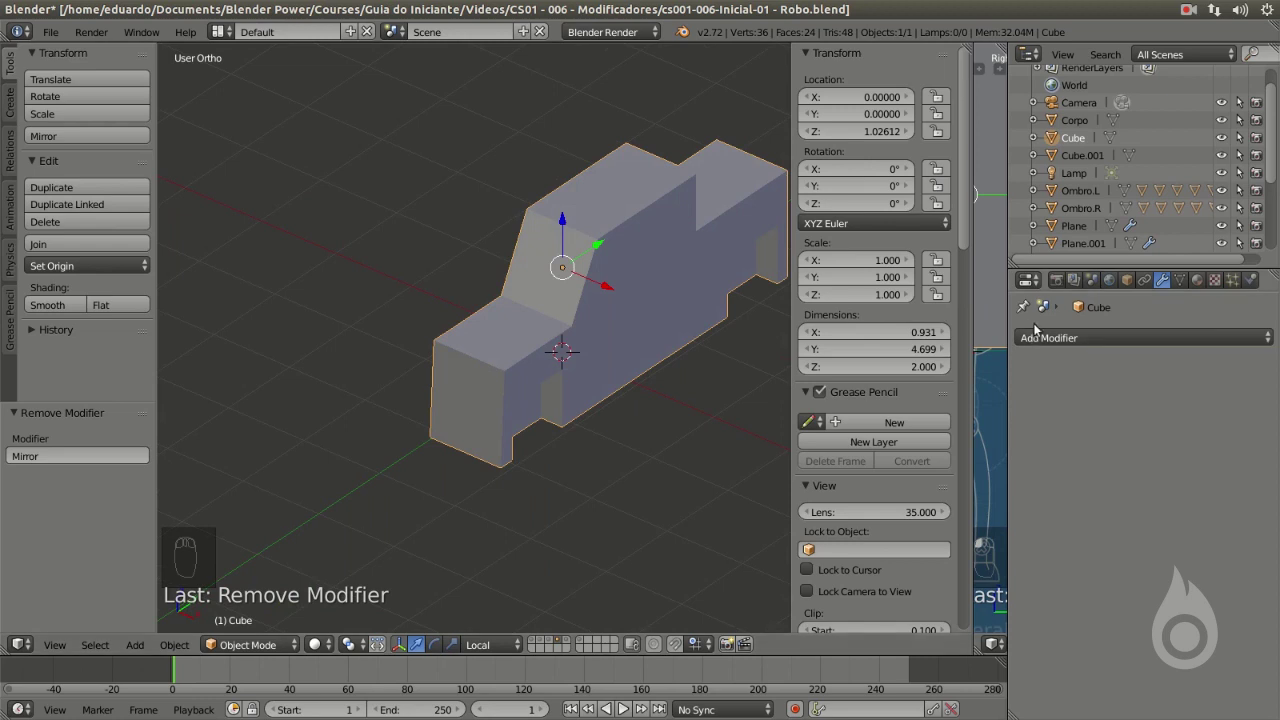
click(1063, 338)
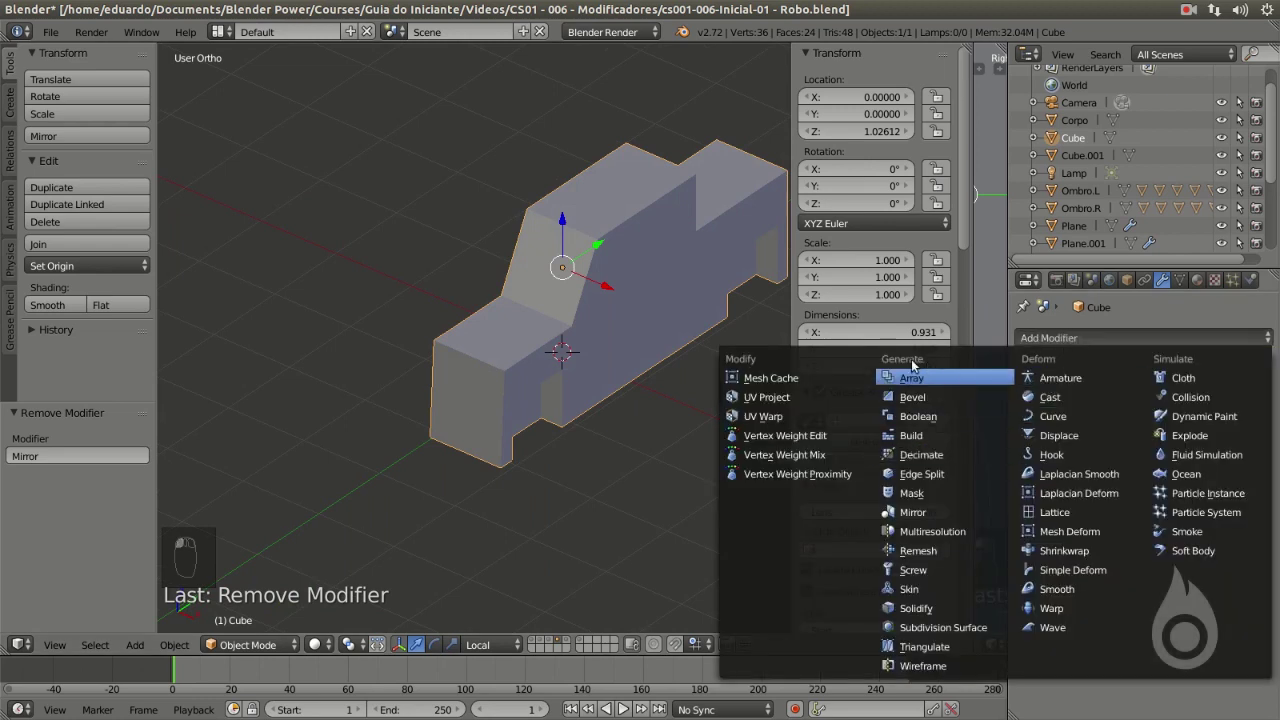
click(913, 512)
middle_drag(657, 415, 654, 317)
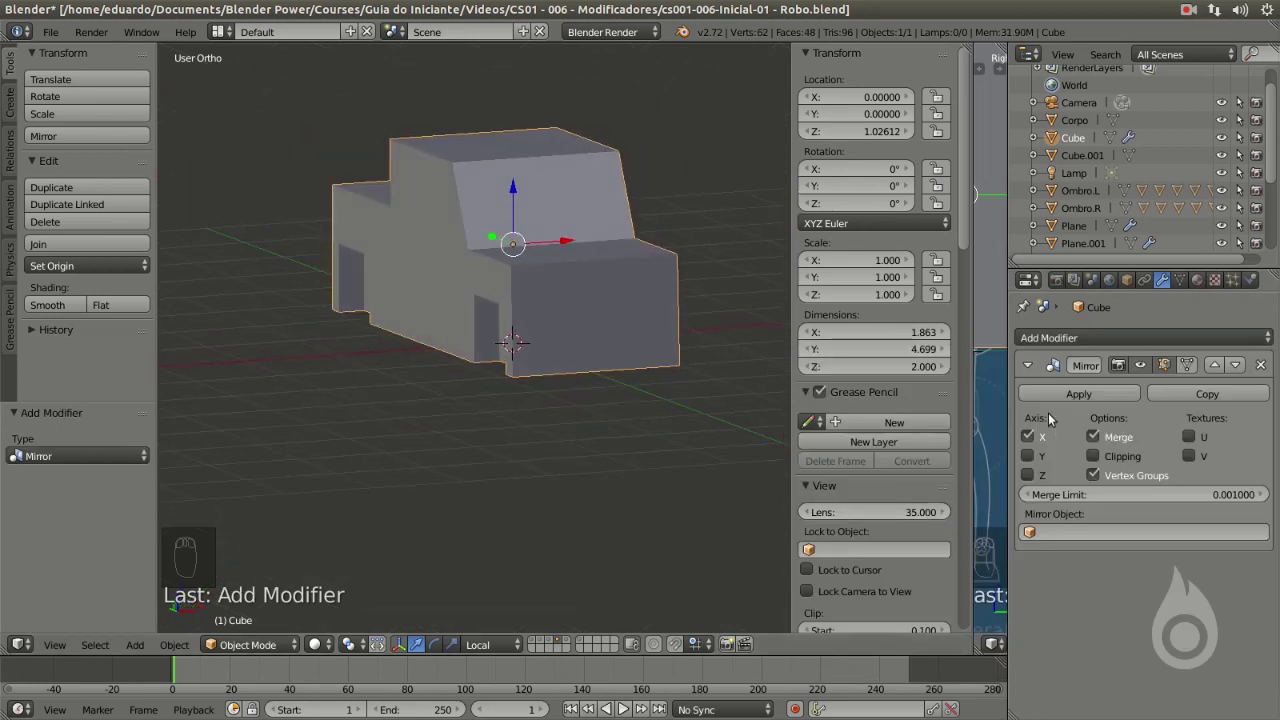
middle_drag(603, 364, 645, 320)
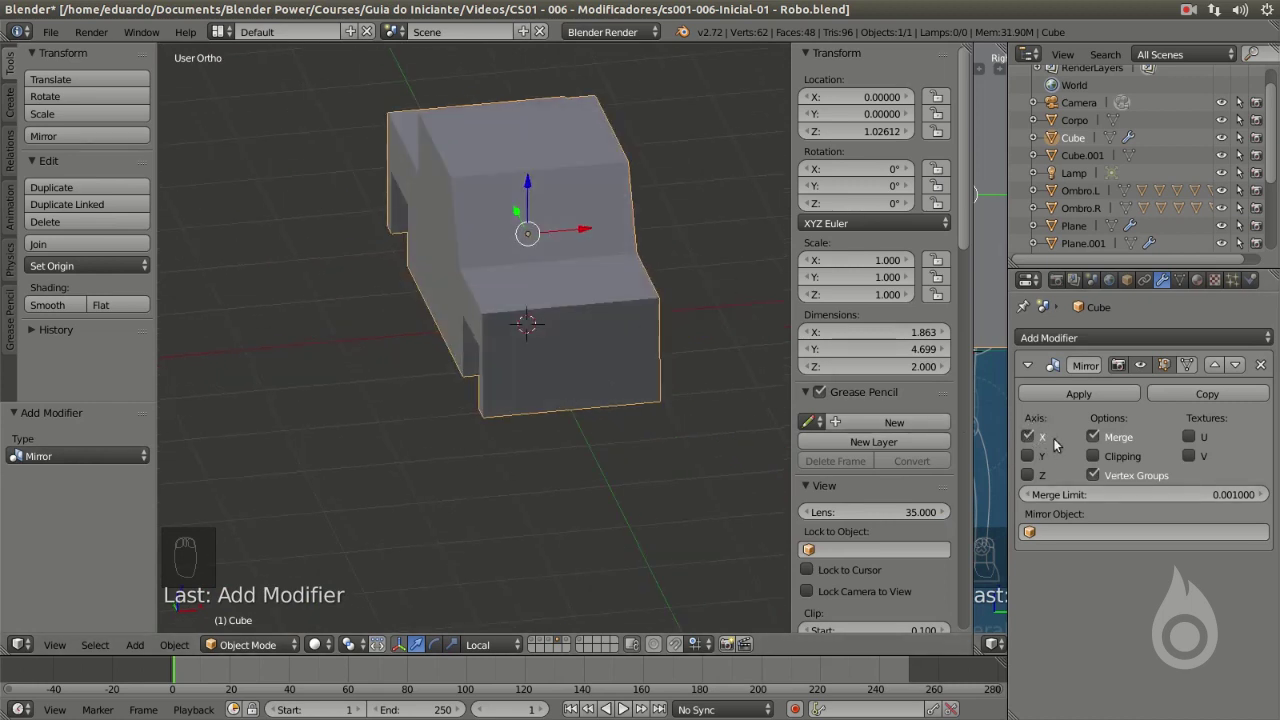
scroll(420, 275, down, 2)
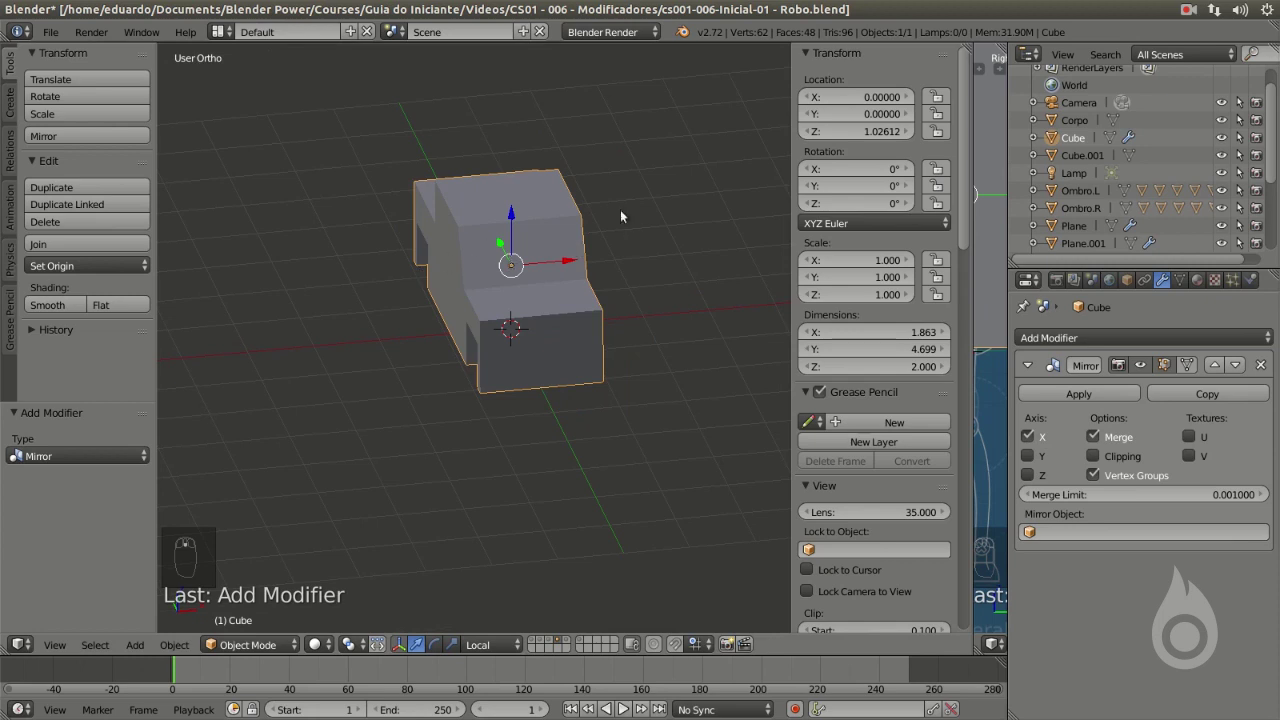
Try mirroring the car body along the Y and Z axes, and return the Mirror modifier to X only.
click(1027, 437)
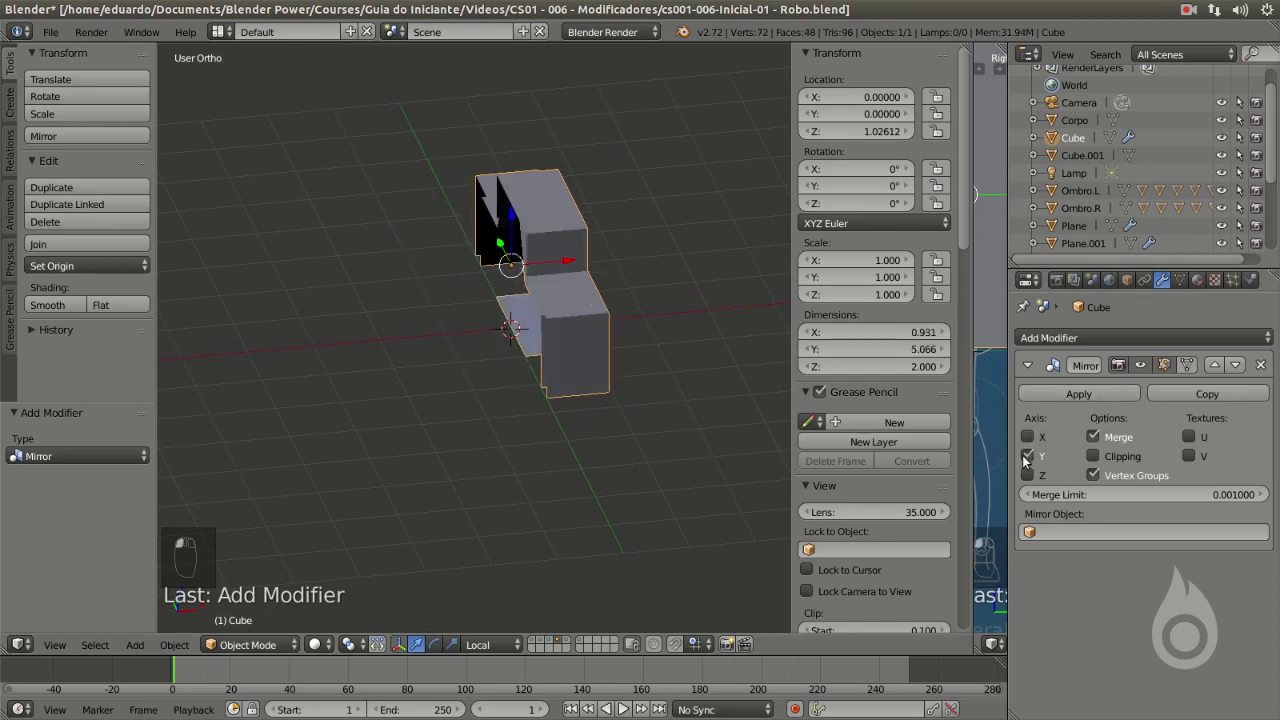
click(1027, 475)
middle_drag(556, 358, 418, 336)
click(1029, 475)
click(1027, 437)
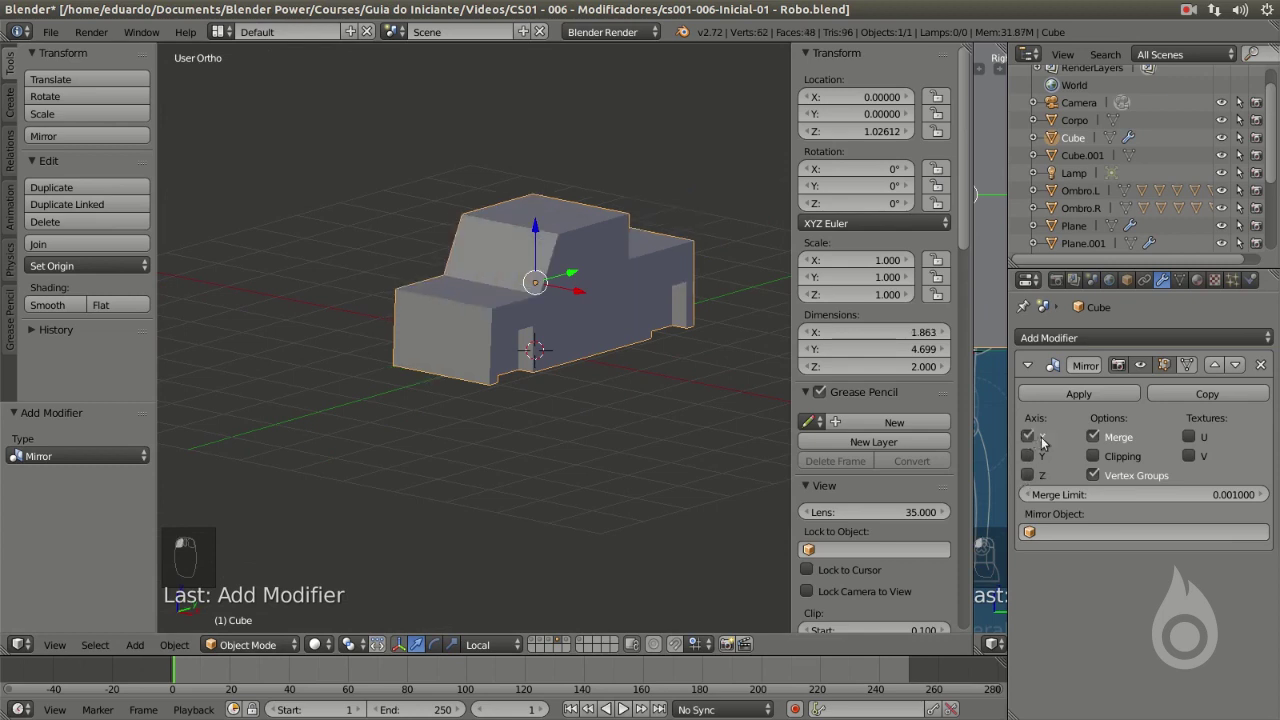
middle_drag(546, 340, 530, 300)
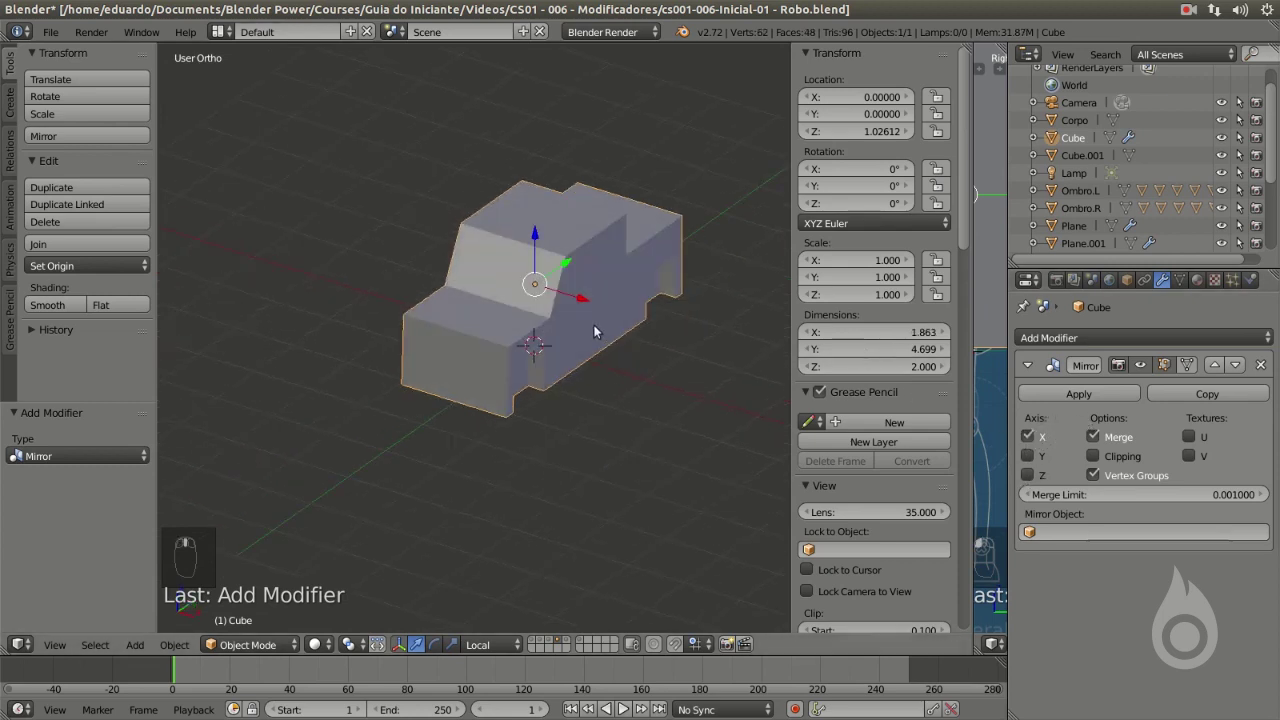
scroll(537, 352, up, 2)
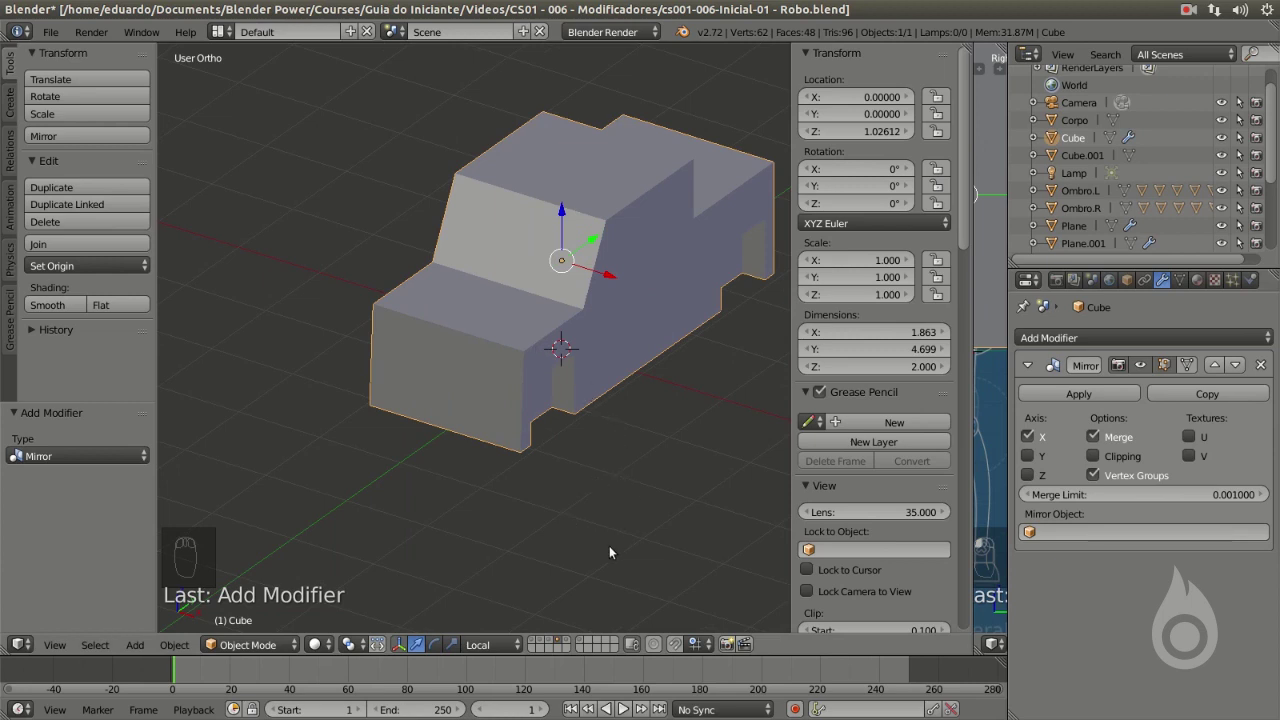
Show the layer holding the plain cube and add a Bevel modifier to that cube.
click(566, 640)
right_click(569, 211)
middle_drag(569, 211, 623, 309)
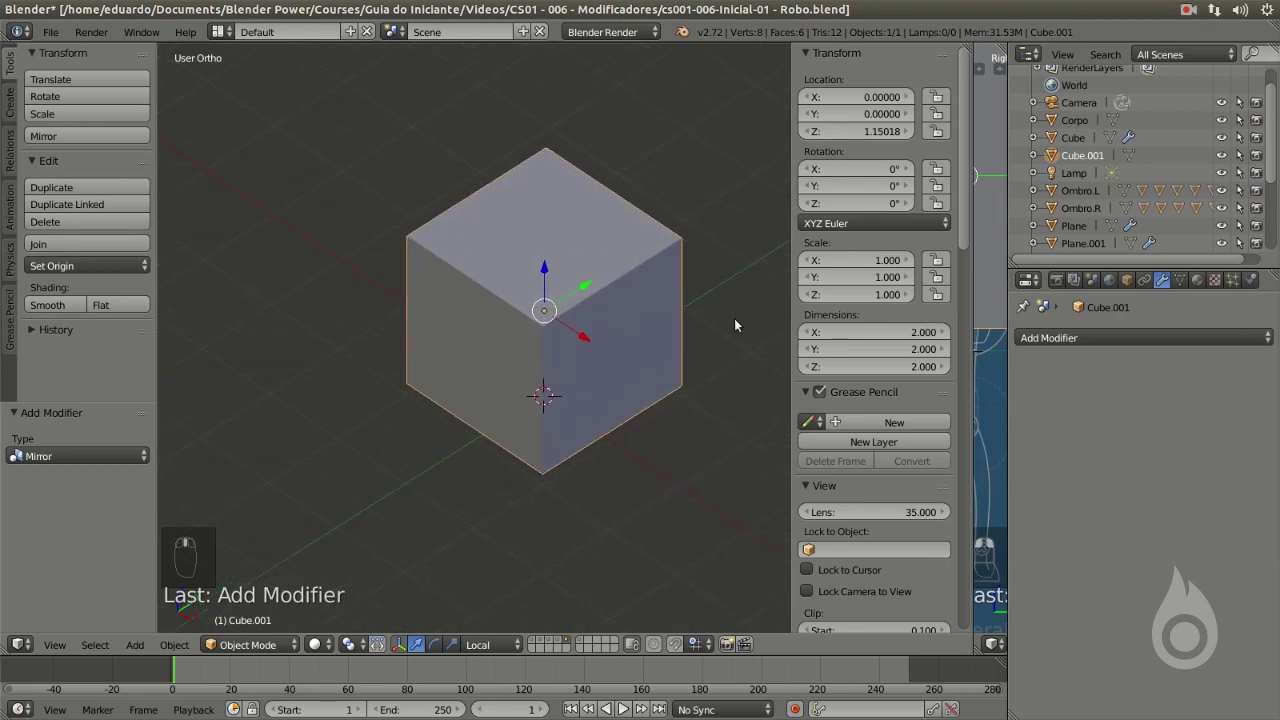
click(1072, 338)
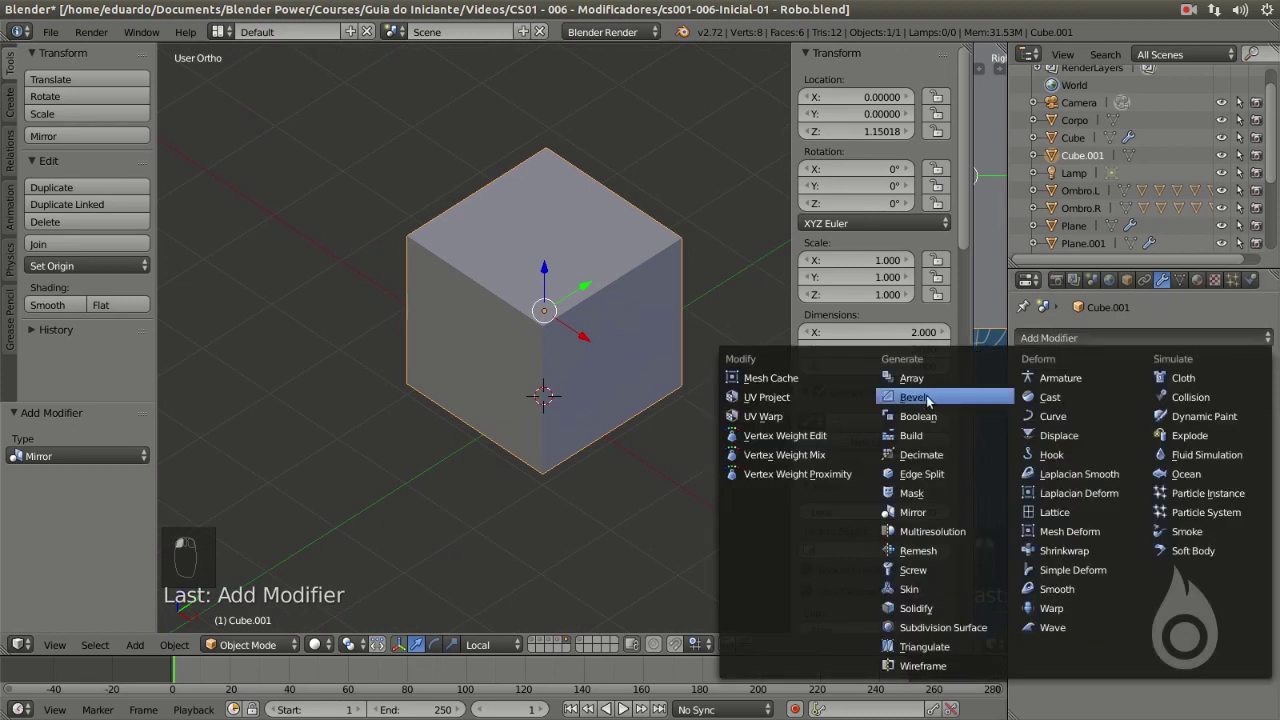
click(933, 398)
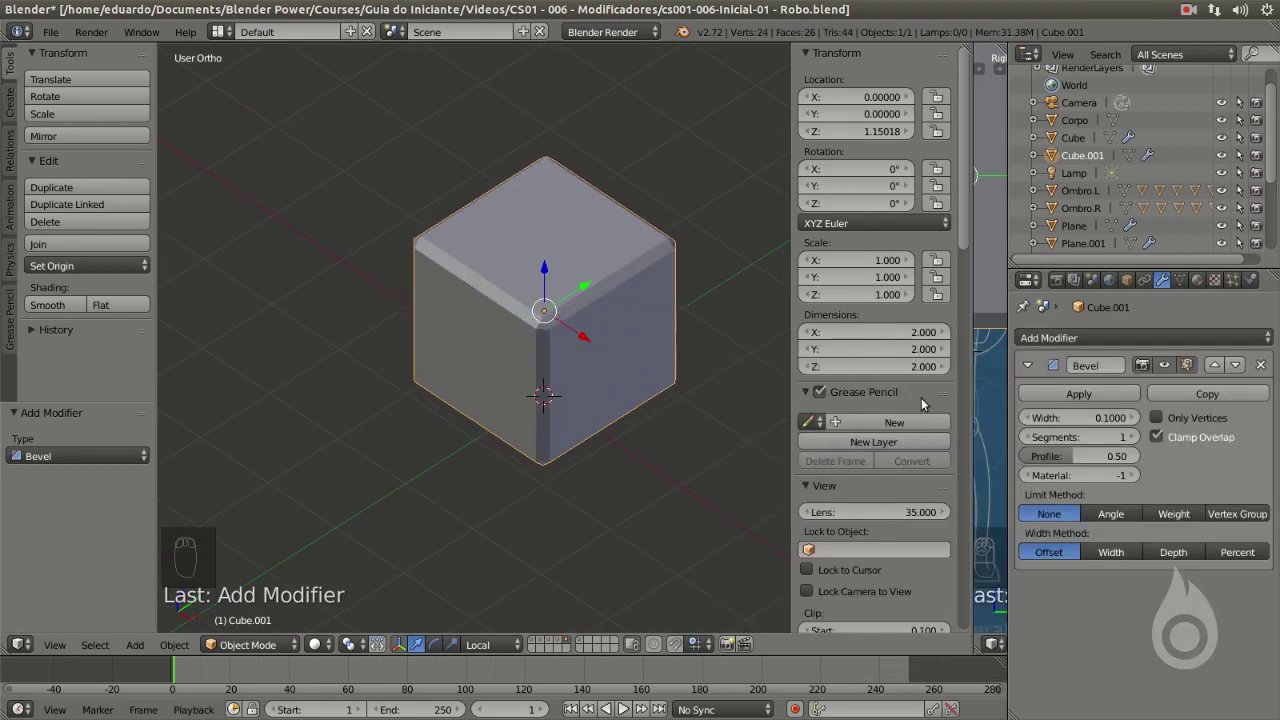
Compare the cube's corner with the Bevel modifier's viewport display off and on again.
scroll(488, 170, up, 3)
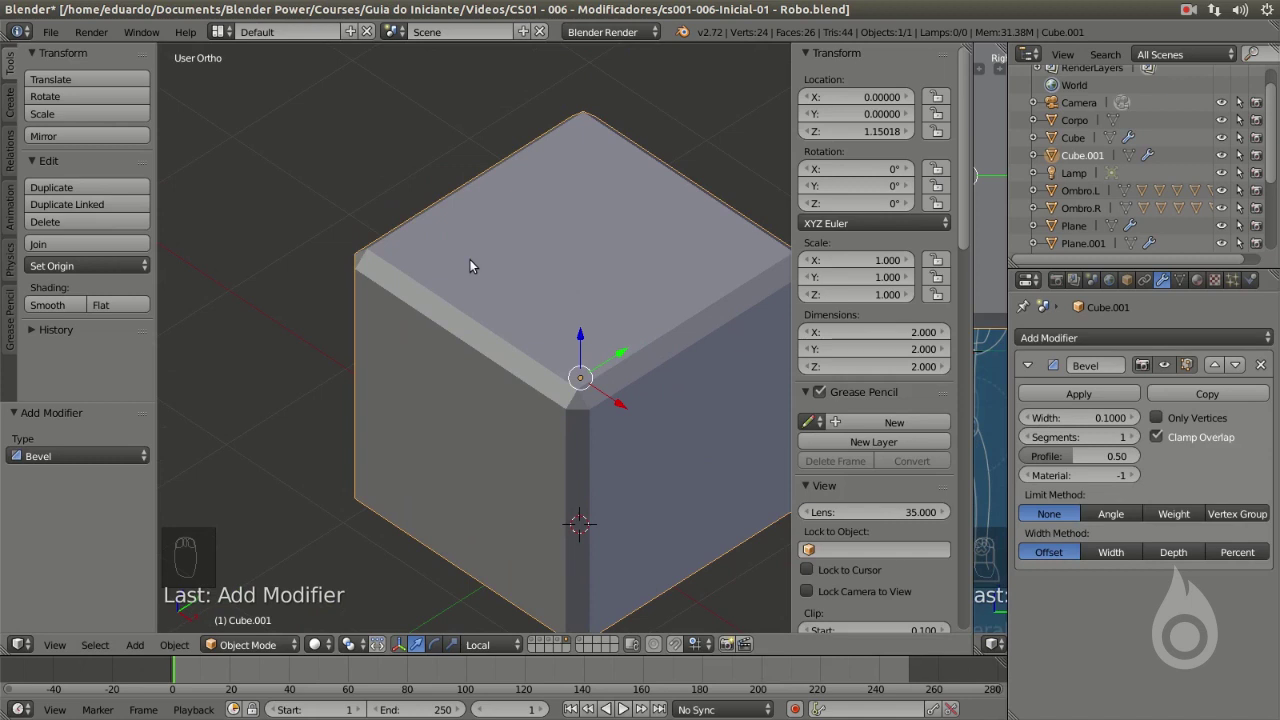
click(1164, 364)
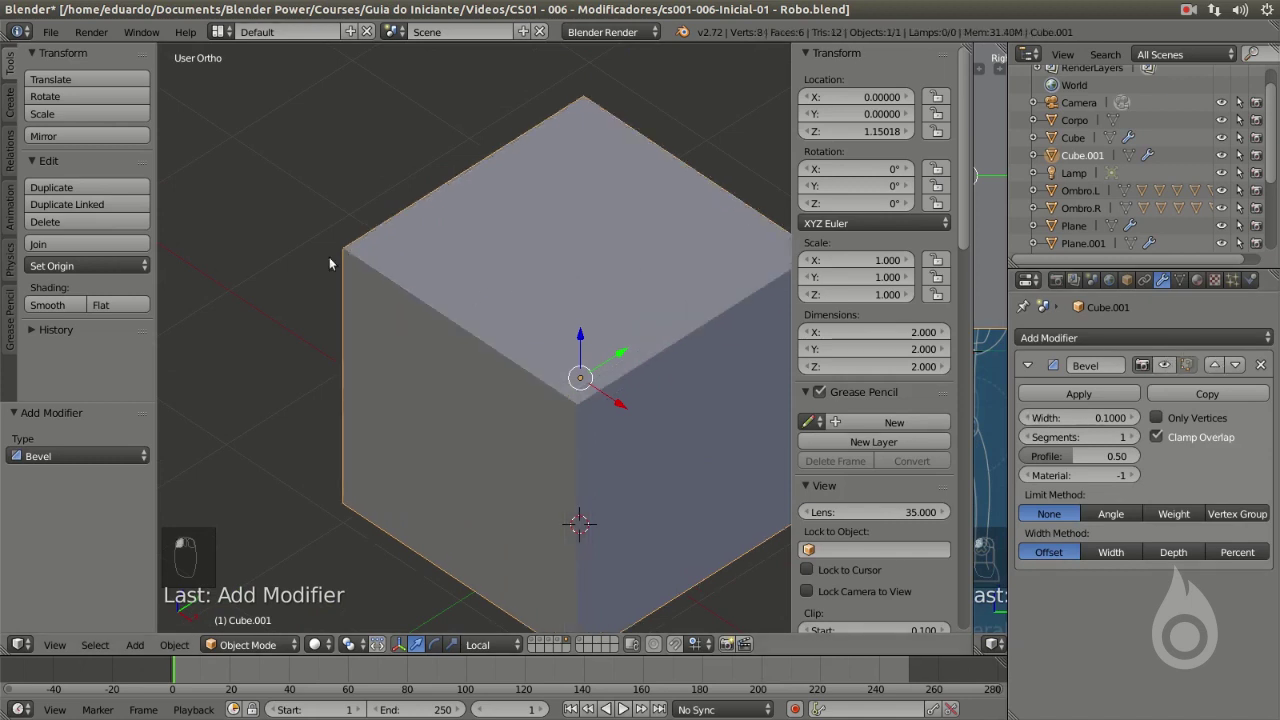
scroll(421, 298, up, 3)
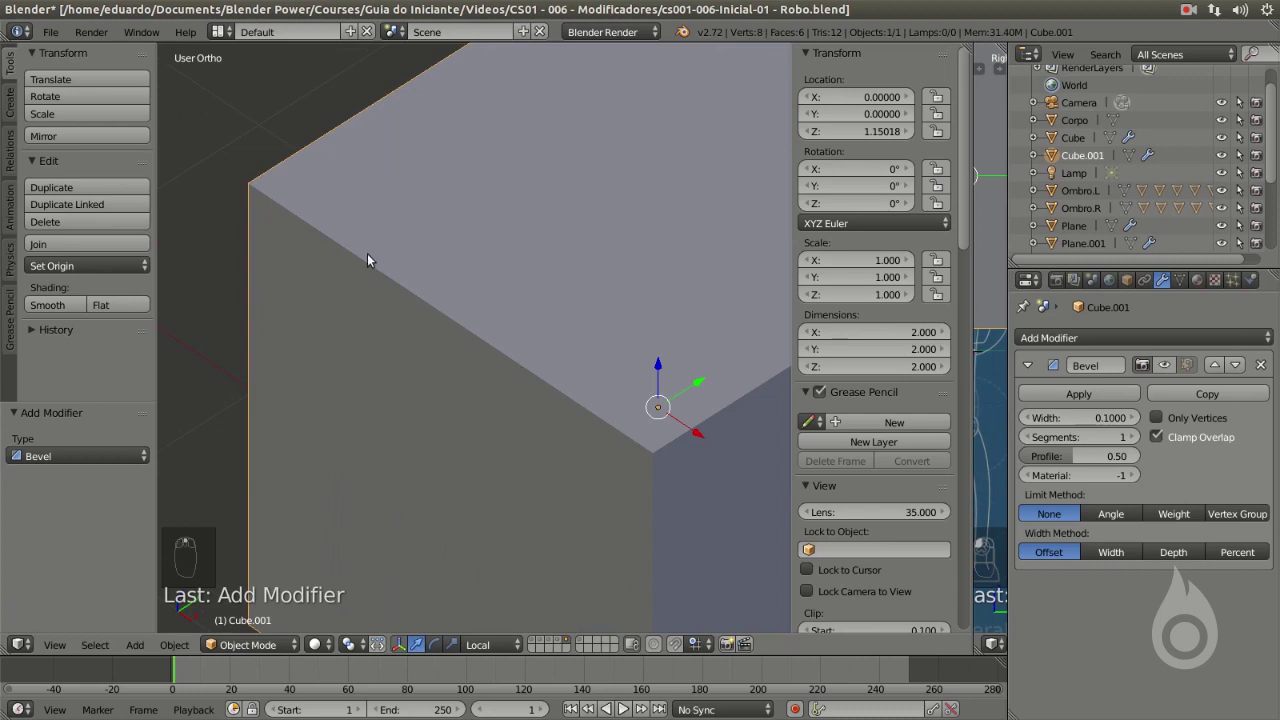
click(1164, 364)
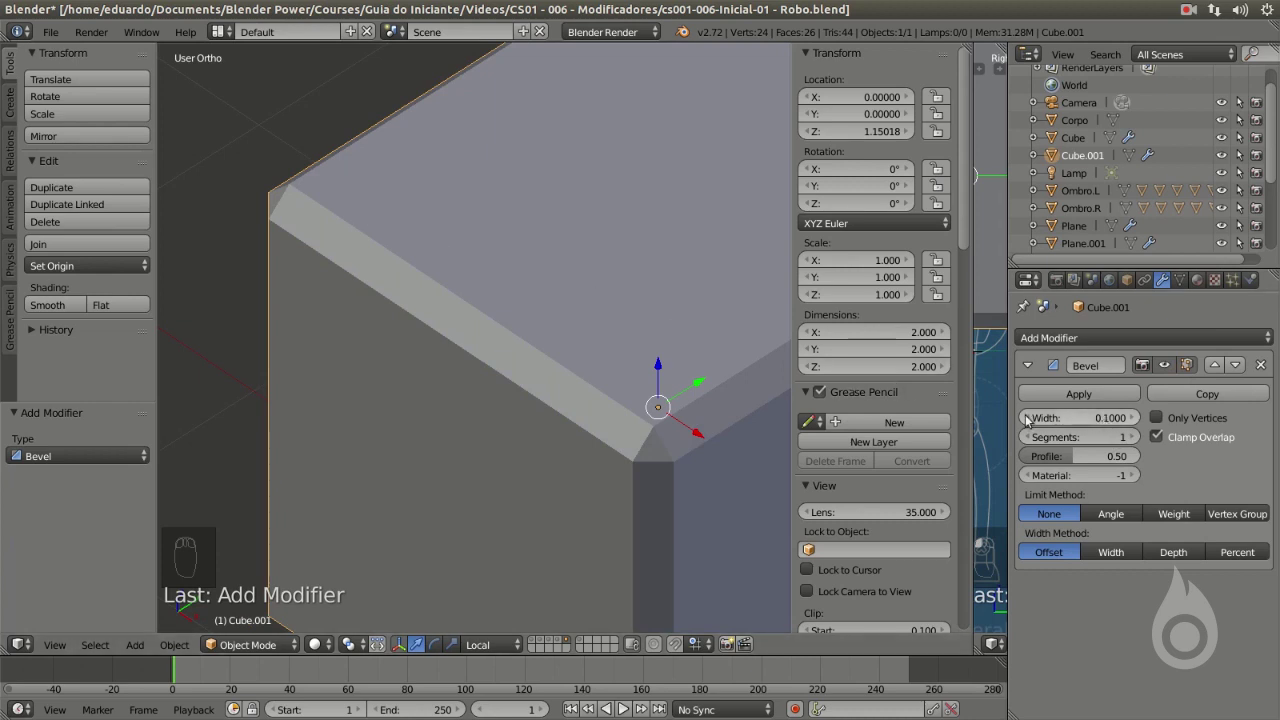
Set the cube's Bevel modifier to a Width of 0.0230 with 3 Segments.
drag(1089, 428, 1042, 428)
middle_drag(482, 254, 642, 251)
drag(1102, 422, 1101, 422)
click(1132, 439)
click(1133, 438)
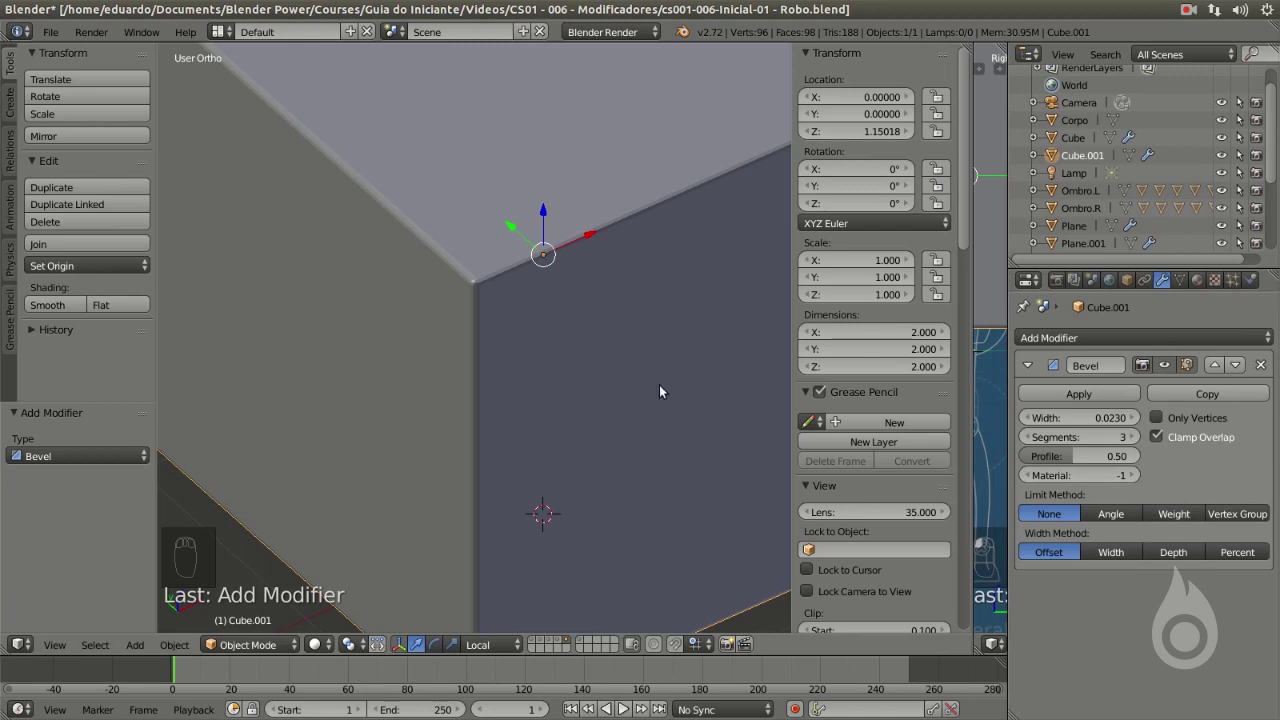
Set the Limit Method of the cube's Bevel modifier to Angle.
scroll(633, 294, down, 5)
middle_drag(515, 430, 506, 268)
middle_drag(479, 333, 444, 217)
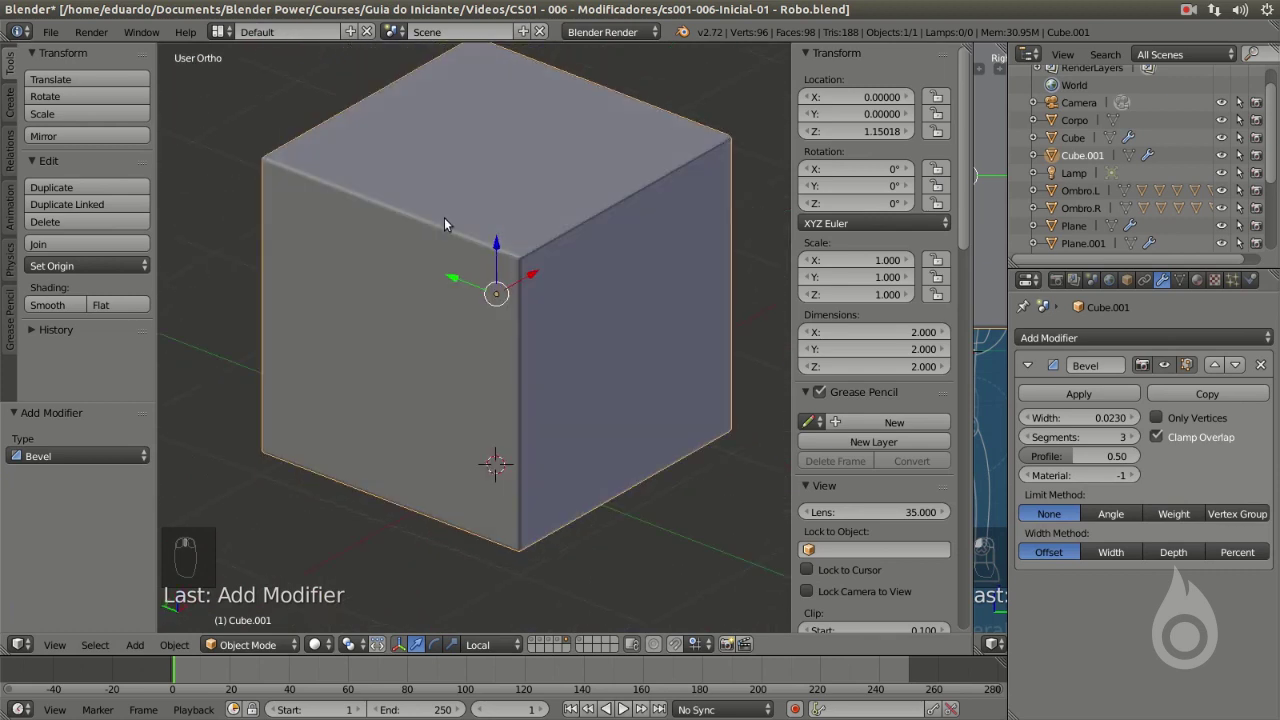
click(1109, 517)
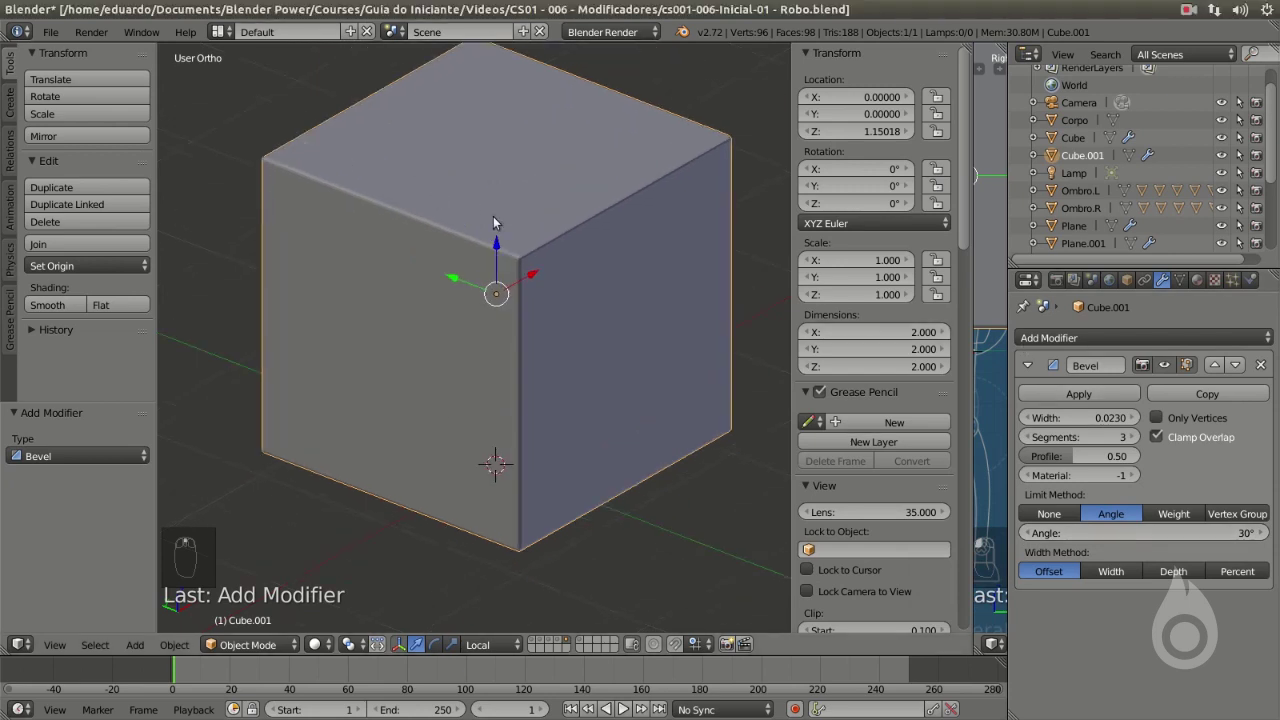
Add a Subdivision Surface modifier to the bent plane on the next layer, using 2 View subdivisions and smooth shading.
click(580, 643)
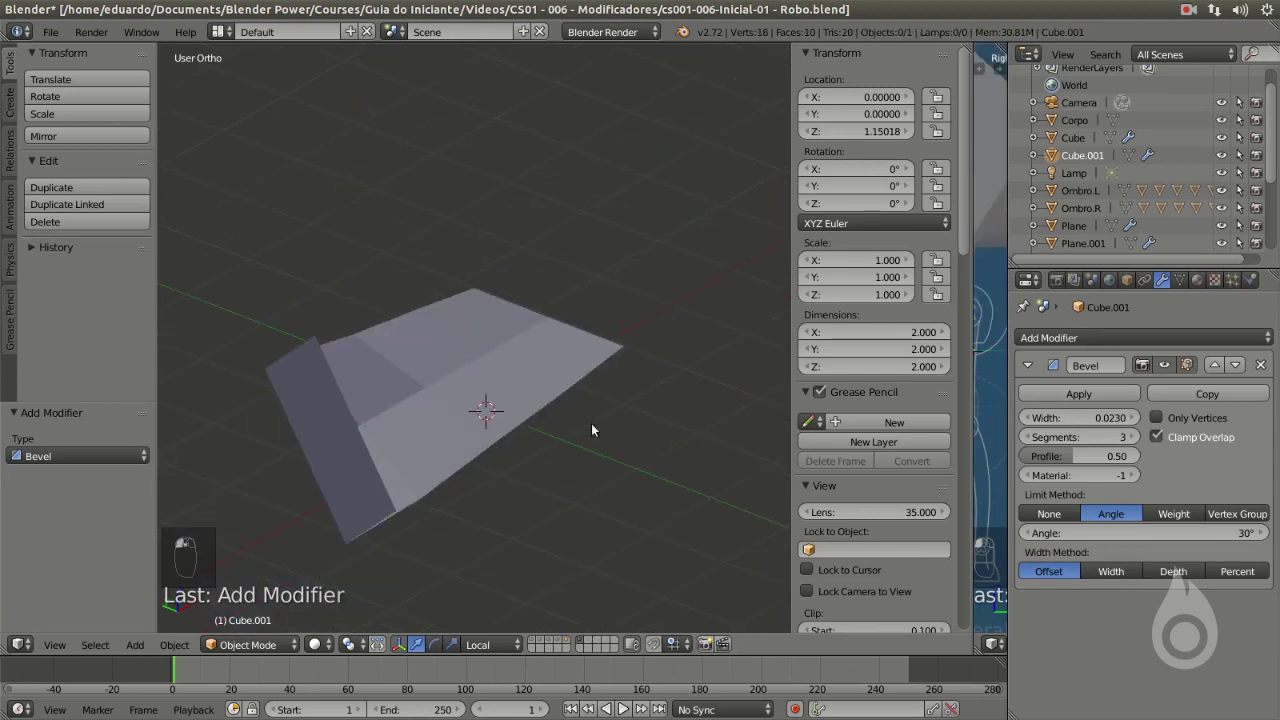
middle_drag(591, 423, 451, 445)
shift+middle_drag(343, 369, 463, 345)
right_click(463, 340)
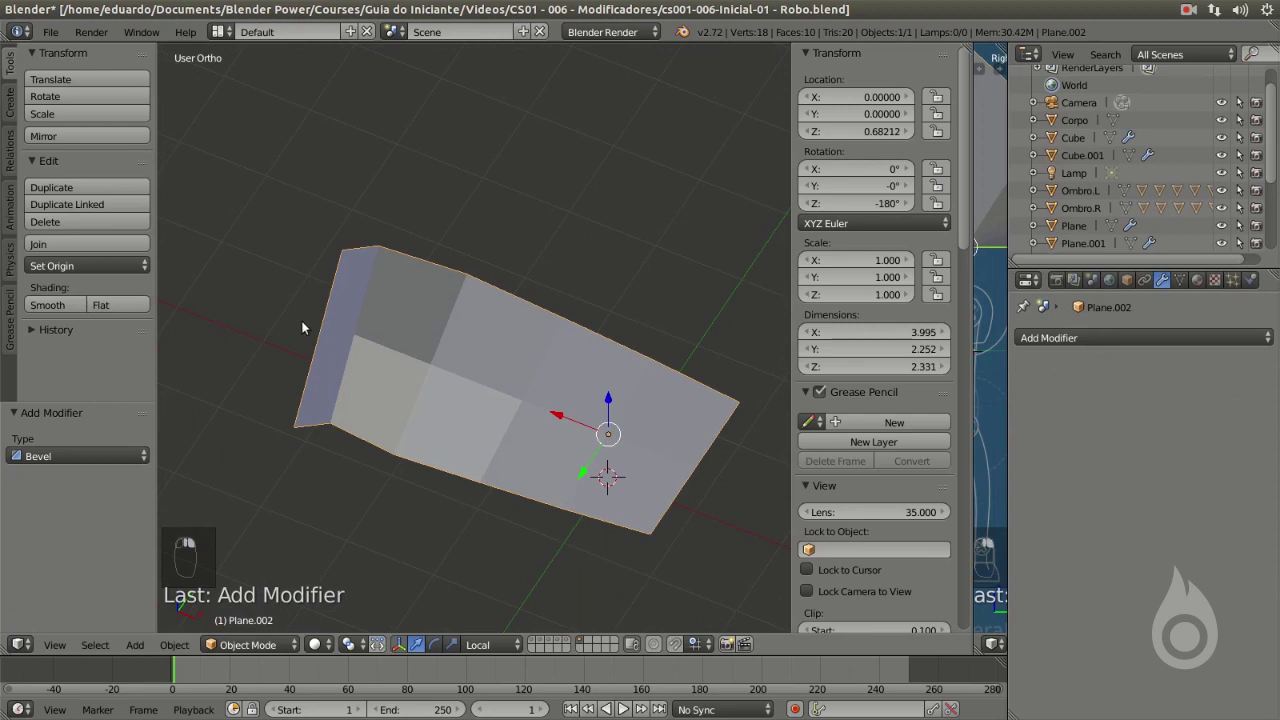
middle_drag(302, 328, 415, 387)
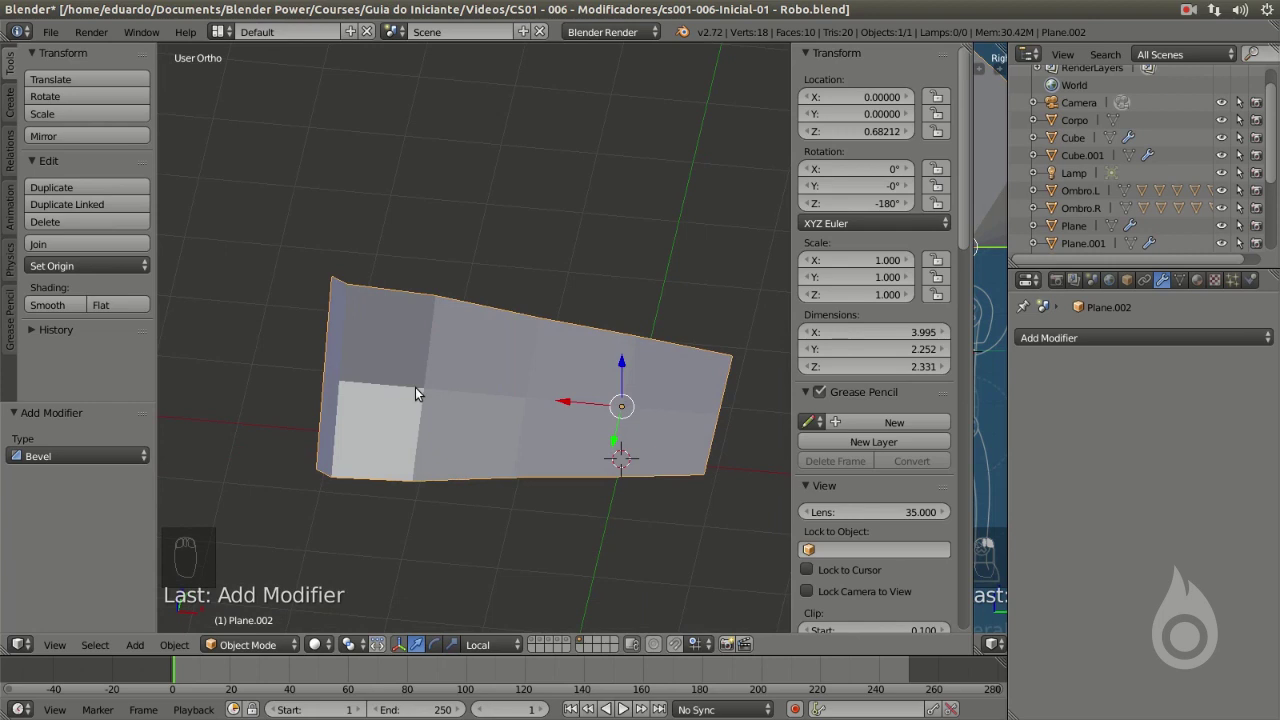
click(1057, 340)
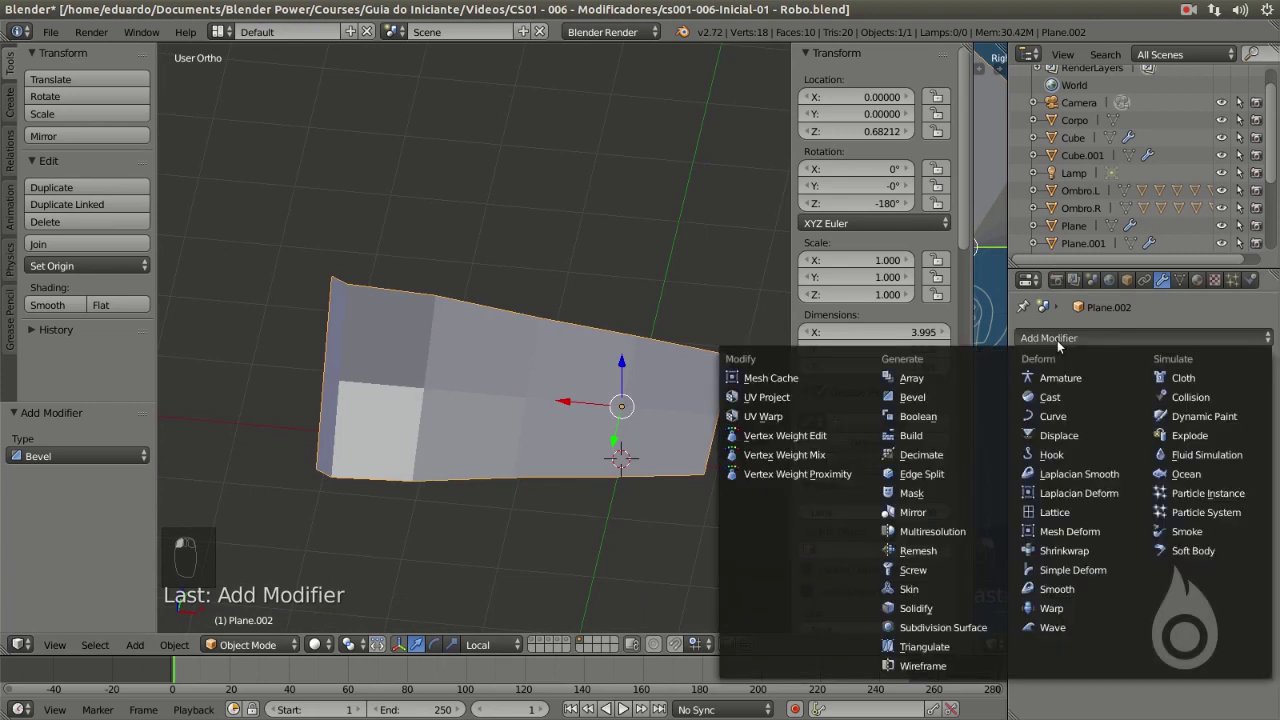
click(943, 627)
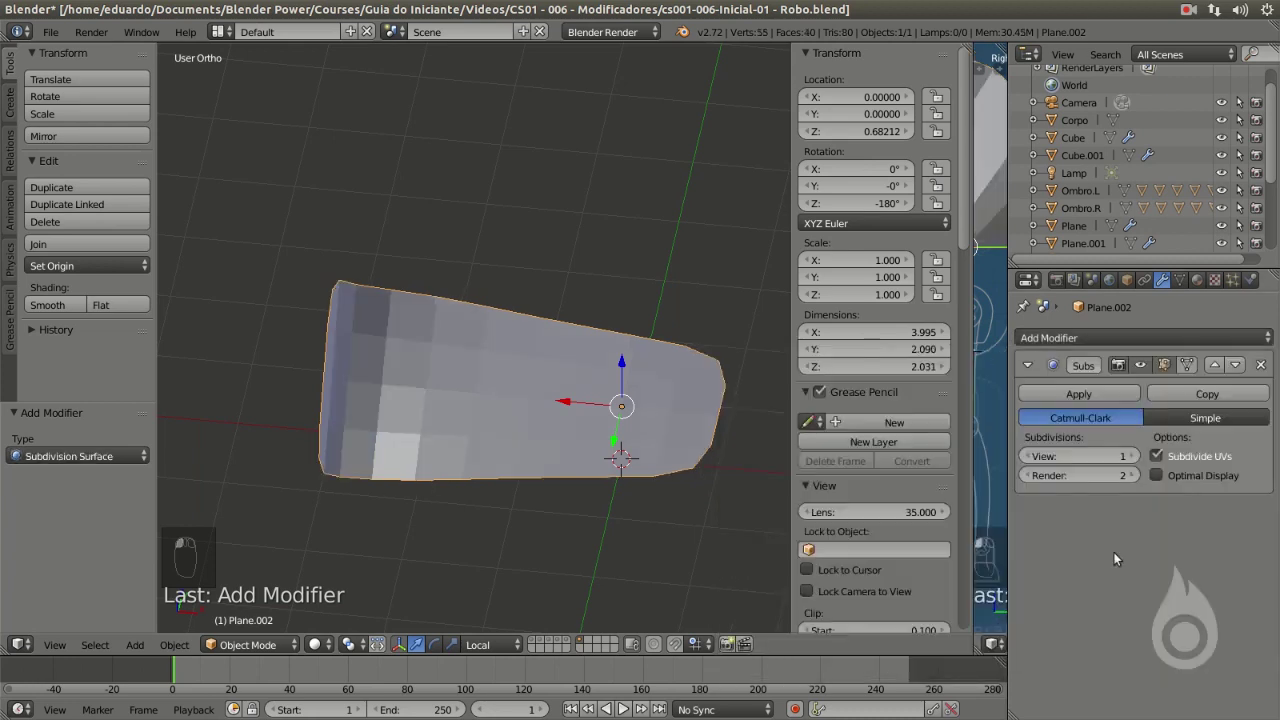
click(1131, 456)
click(57, 306)
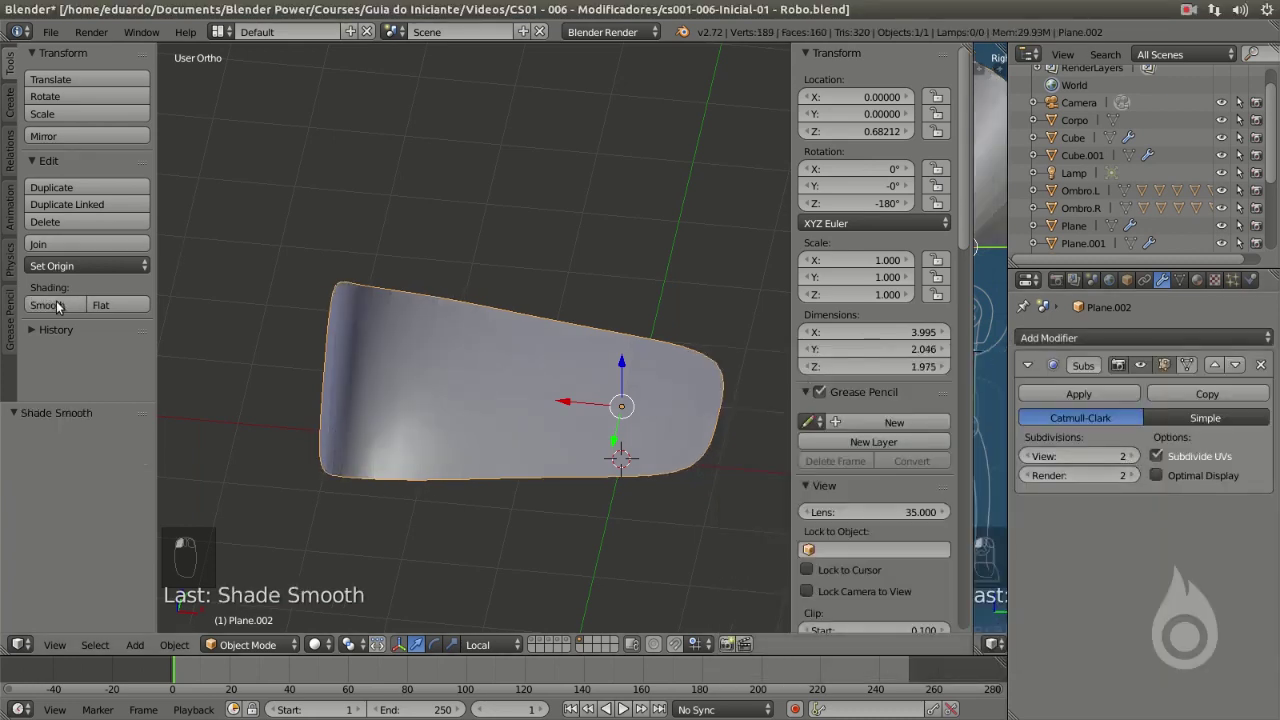
Examine the smoothed plane's bend and corners from several angles, and its control mesh in Edit Mode.
middle_drag(456, 426, 326, 267)
scroll(452, 370, up, 2)
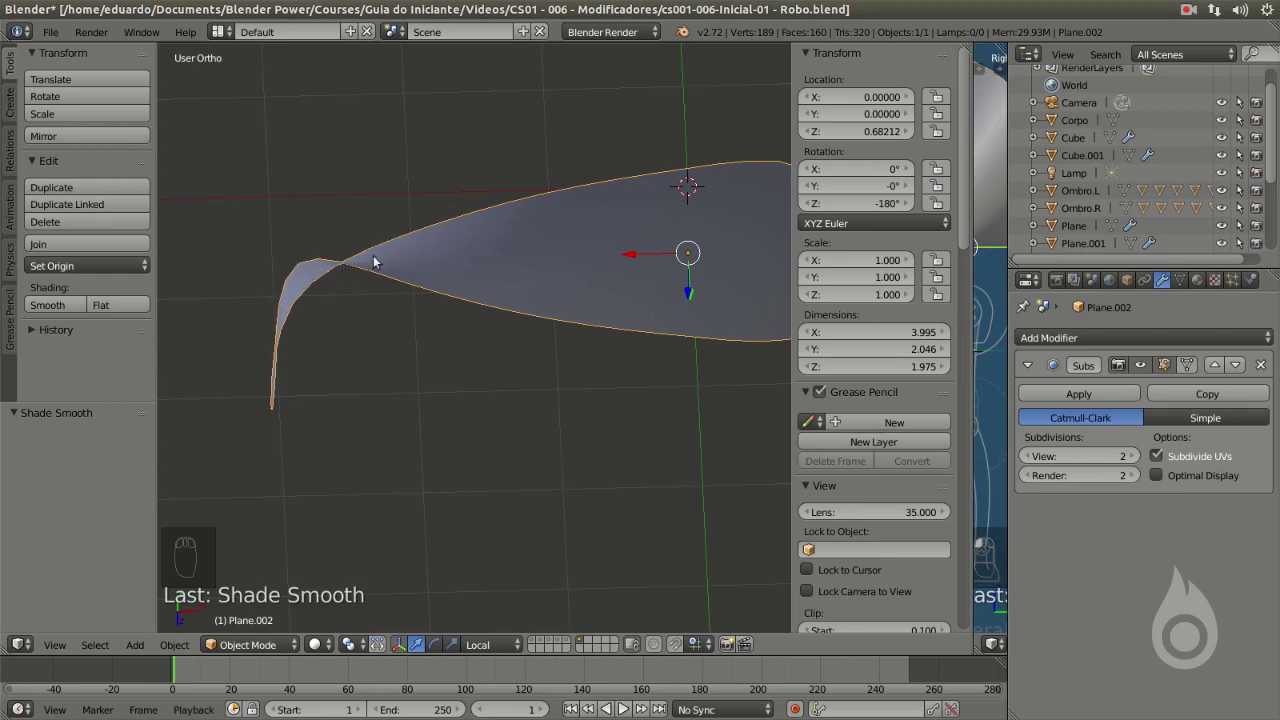
scroll(303, 203, down, 2)
middle_drag(295, 320, 306, 190)
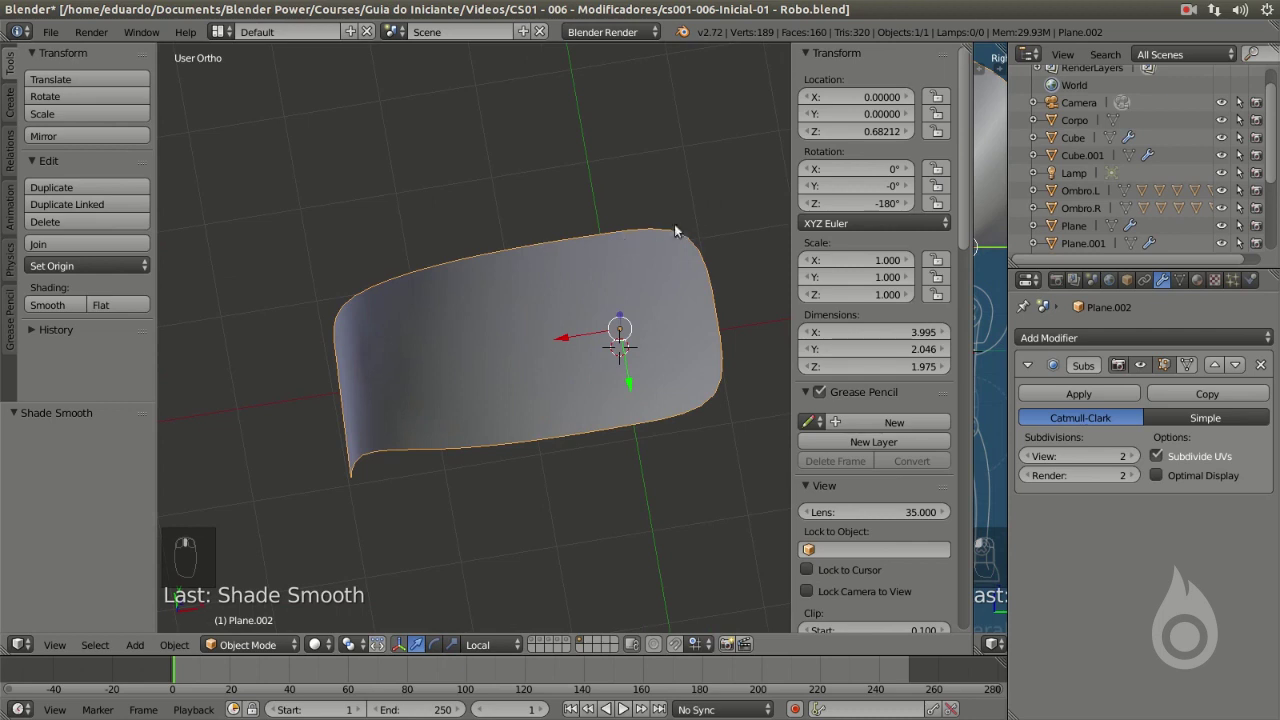
middle_drag(636, 316, 422, 340)
scroll(422, 340, up, 4)
middle_drag(380, 270, 346, 355)
key(Tab)
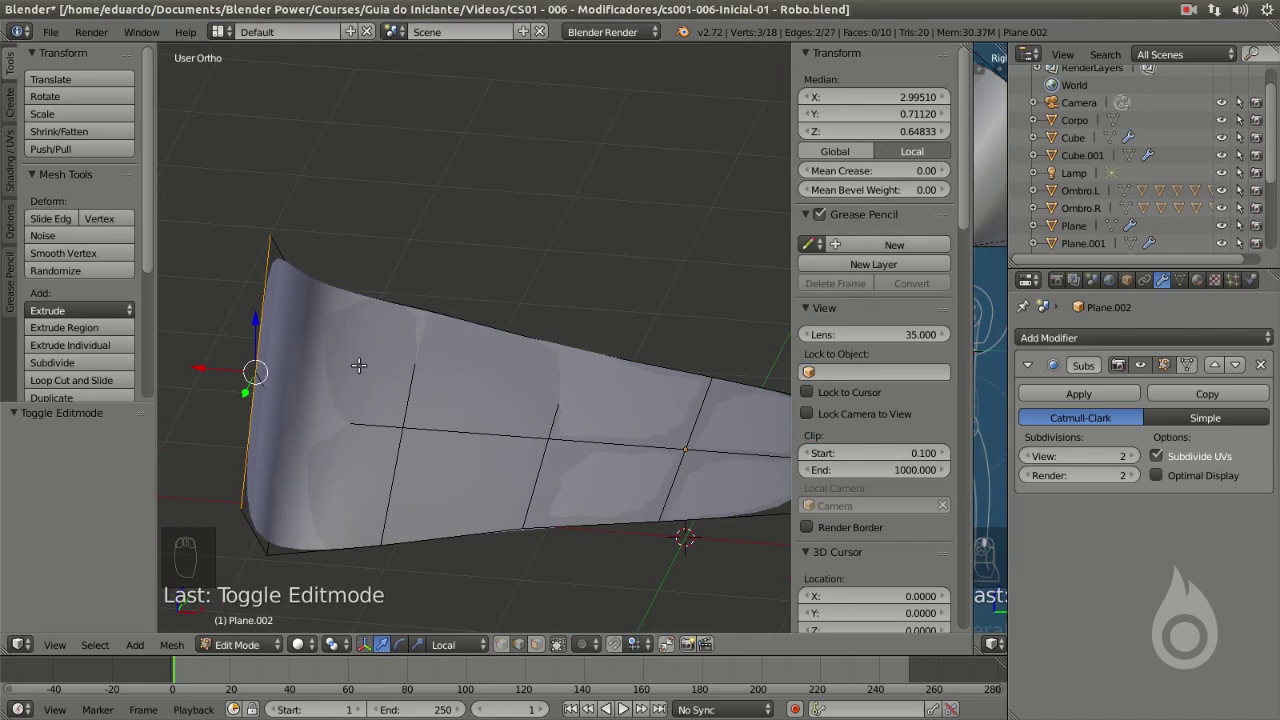
key(Tab)
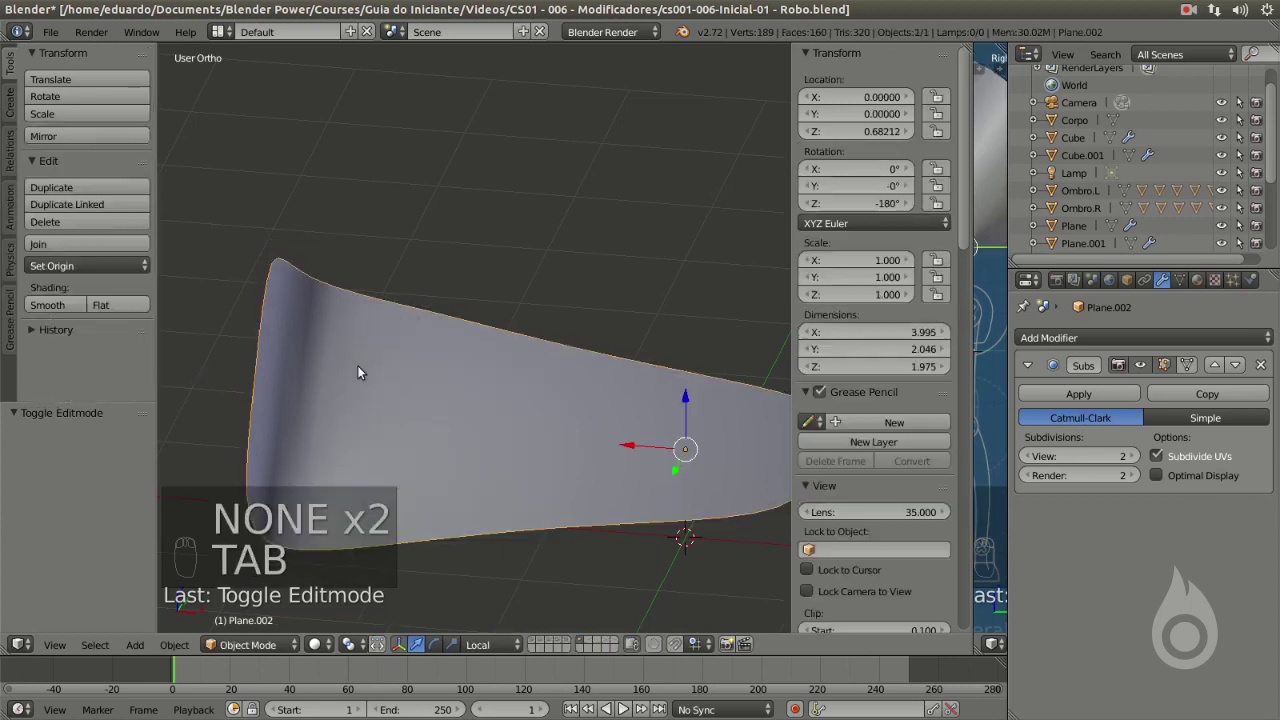
Add a Bevel modifier to the bent plane and collapse the Subdivision Surface settings.
click(1063, 338)
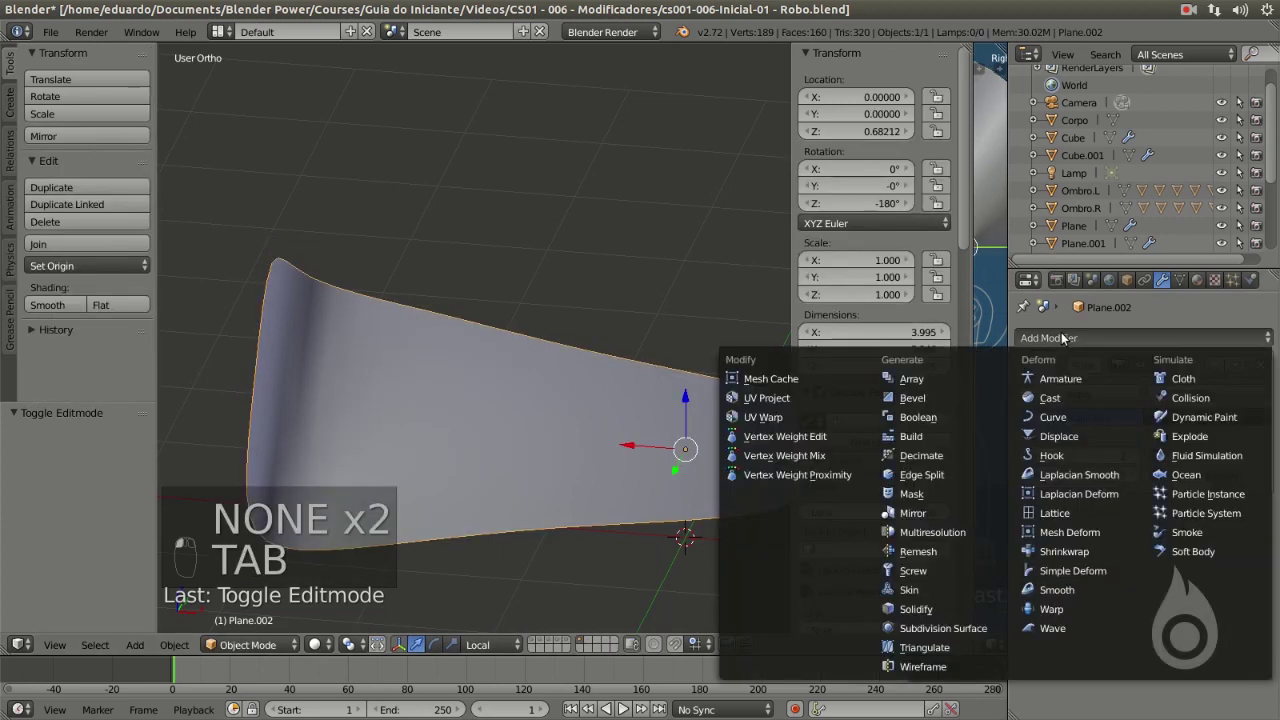
click(924, 398)
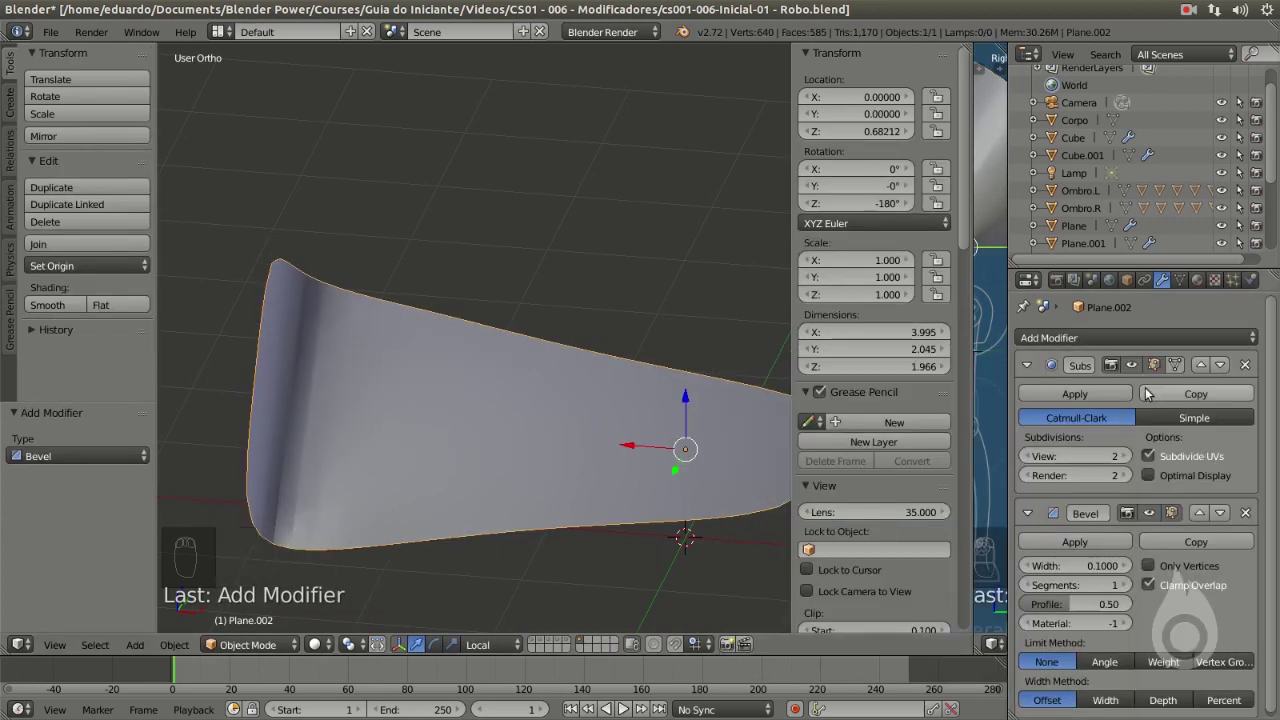
click(1028, 366)
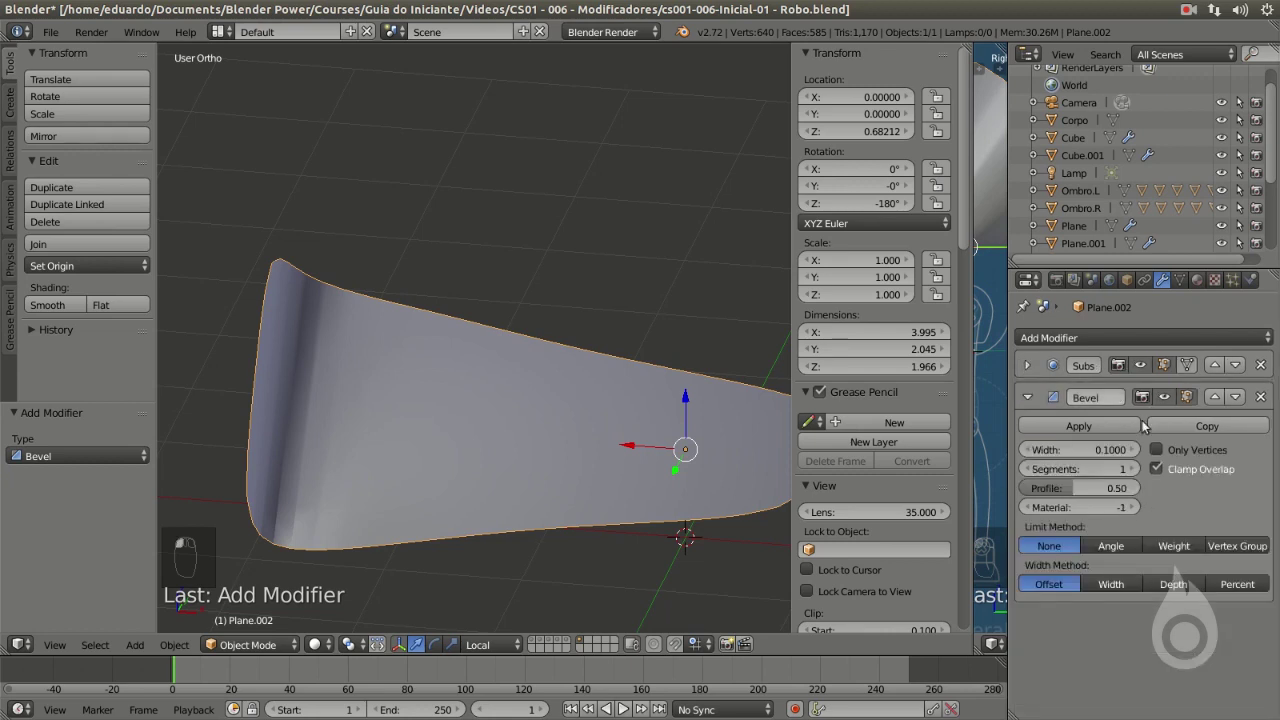
Move the Bevel modifier above the Subdivision Surface modifier and display the plane in wireframe.
click(1214, 397)
middle_drag(497, 283, 401, 390)
key(z)
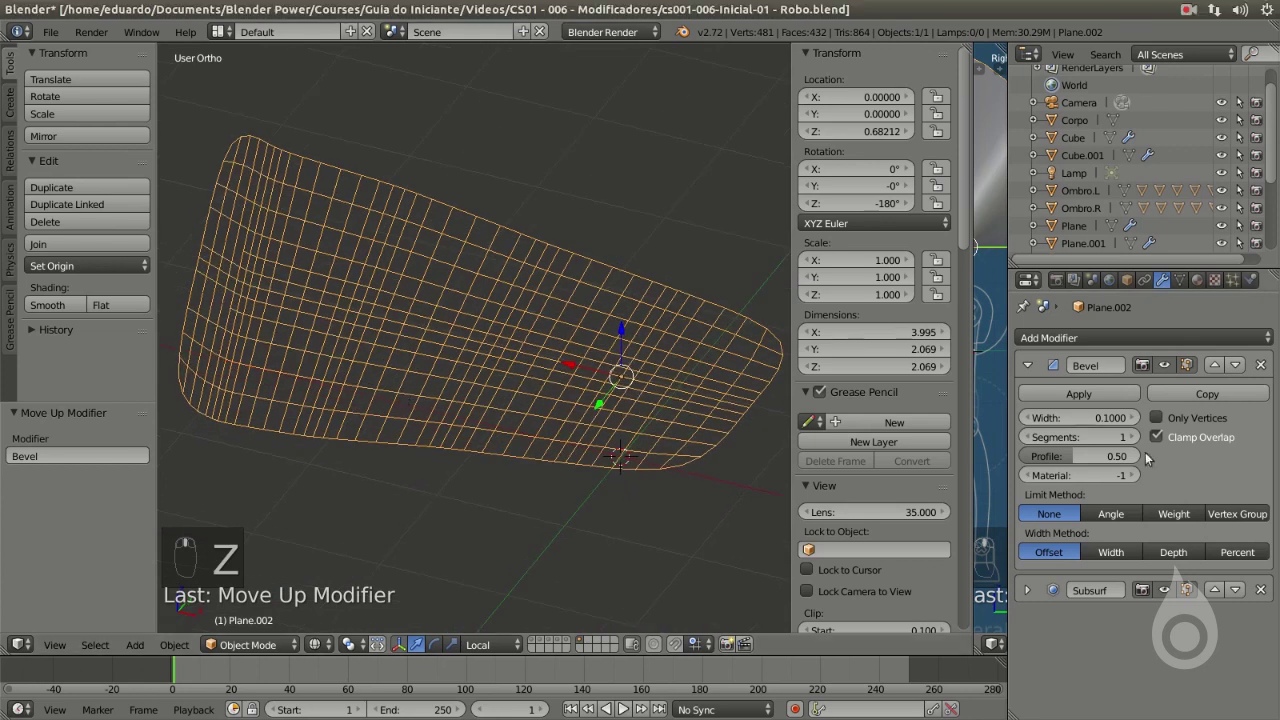
Hide the Subdivision Surface result in the viewport and toggle the Bevel's display to compare the plane's wireframe with and without it.
click(1164, 590)
middle_drag(543, 354, 657, 291)
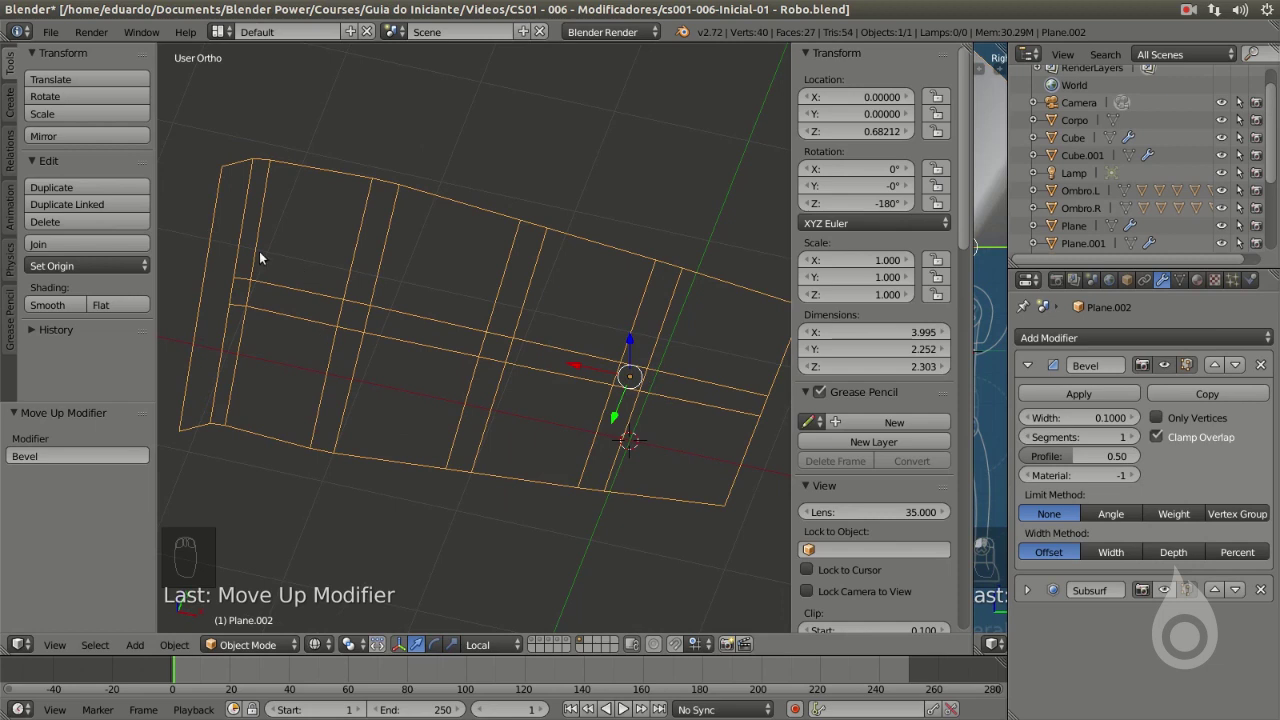
click(1164, 365)
click(1167, 365)
Mark the bevelled bend of the plane with a freehand Grease Pencil stroke and erase the stroke.
drag(268, 160, 228, 352)
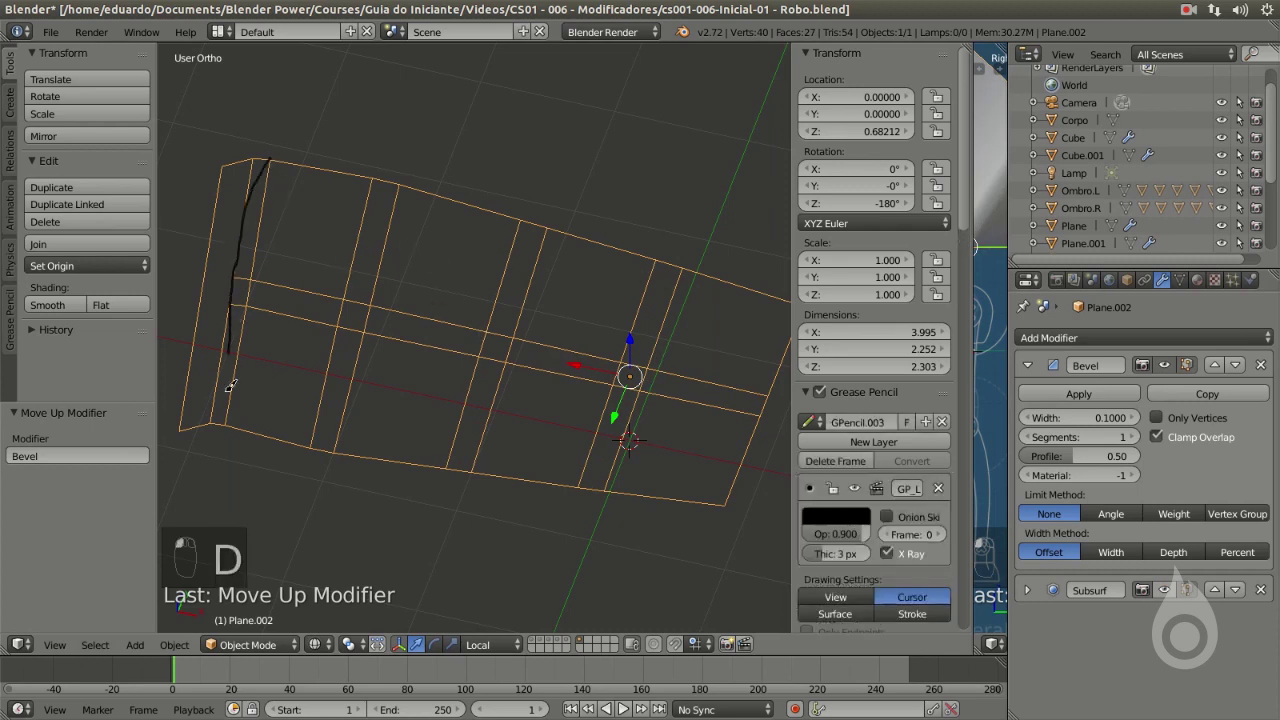
mouse_move(272, 180)
right_down()
mouse_move(236, 330)
mouse_move(232, 263)
right_up()
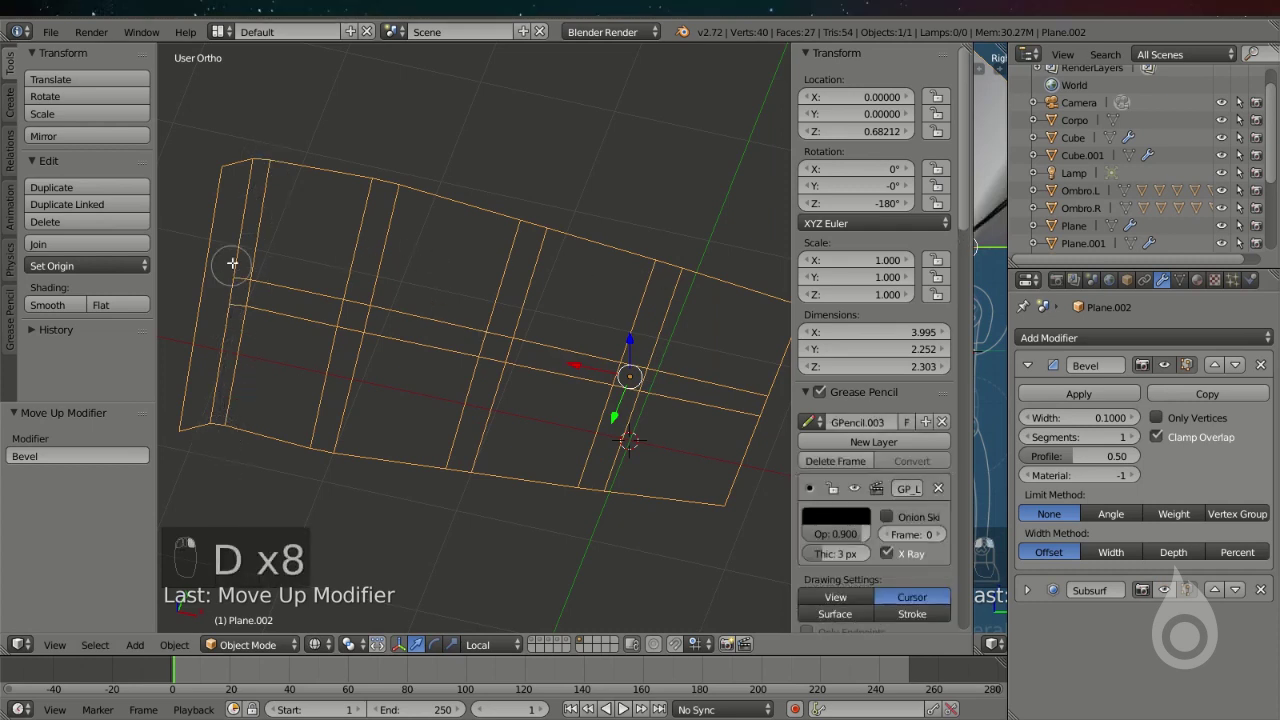
middle_drag(283, 368, 233, 210)
middle_drag(447, 241, 415, 345)
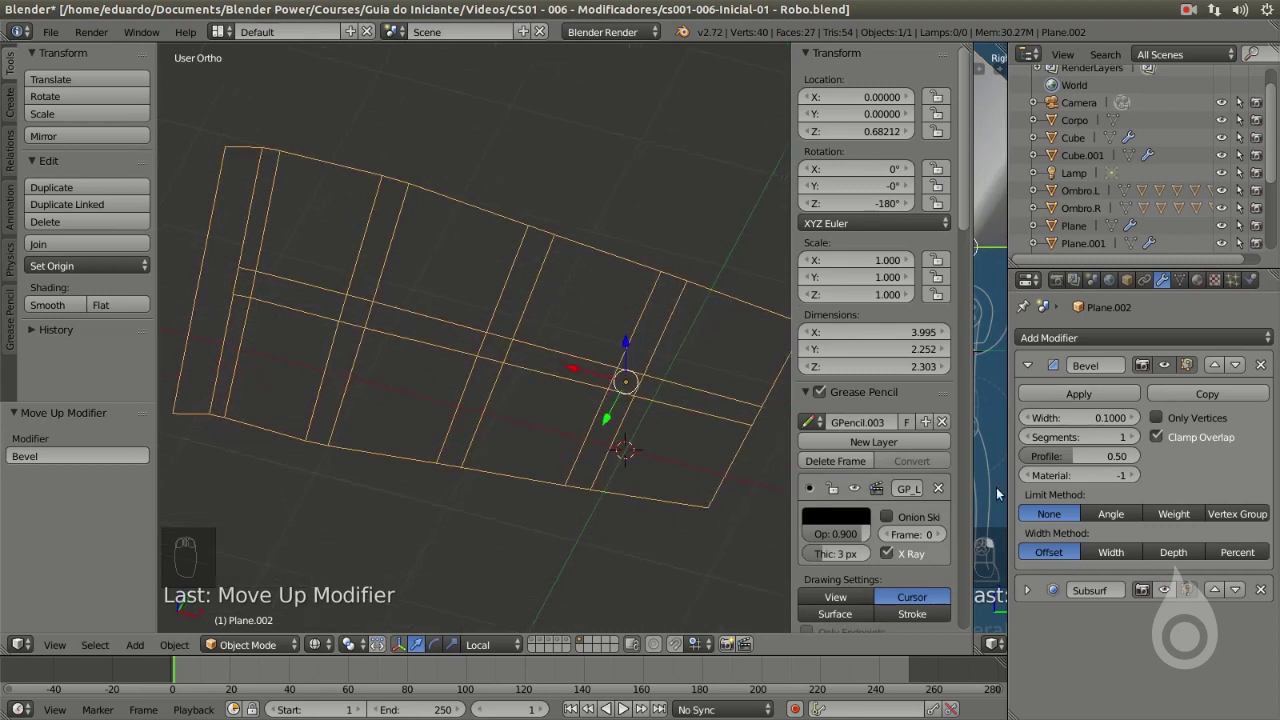
Restrict the Bevel modifier to the Angle limit method at 30° and return the plane to solid shading.
click(1125, 516)
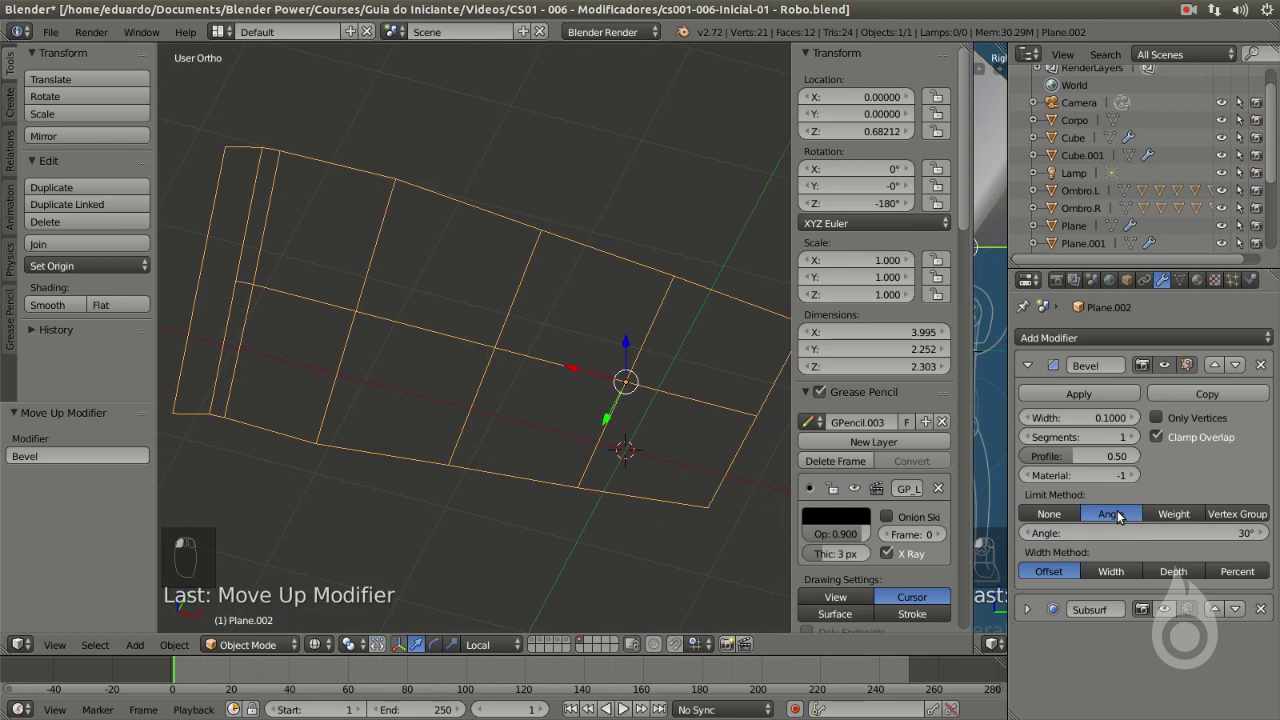
middle_drag(468, 286, 410, 305)
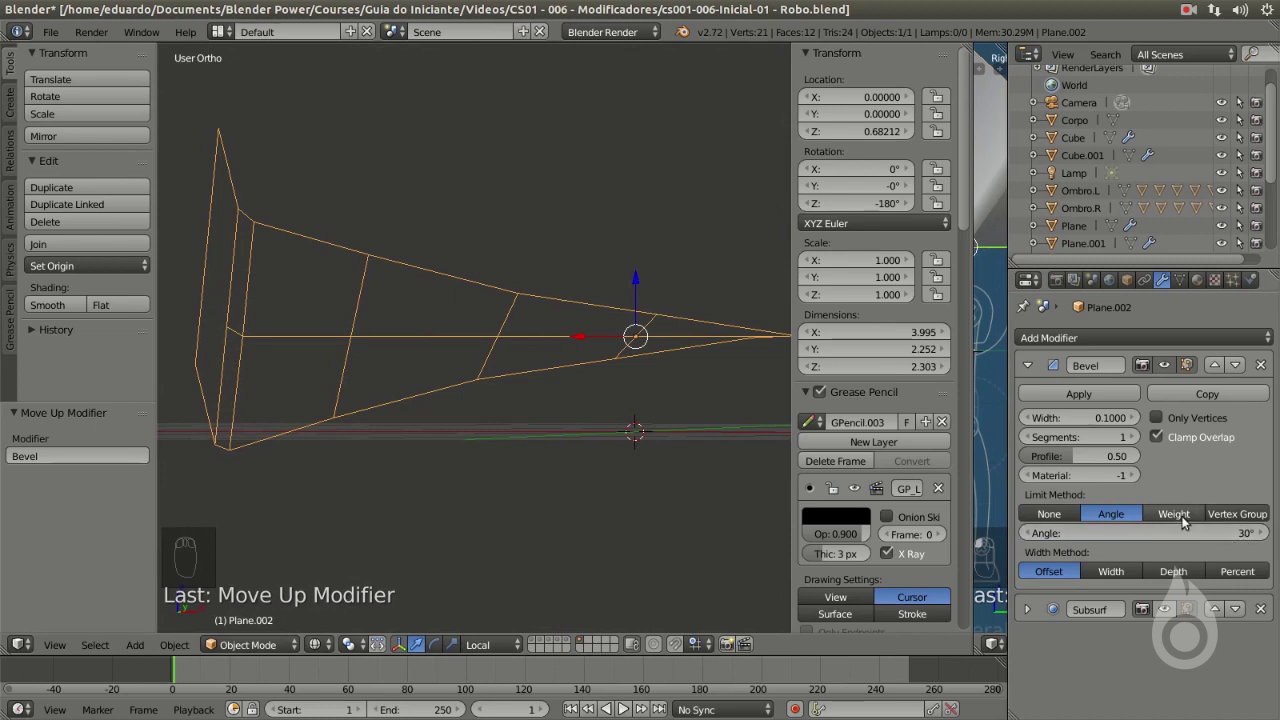
mouse_move(1176, 533)
mouse_down()
mouse_move(1200, 533)
mouse_move(1160, 532)
mouse_up()
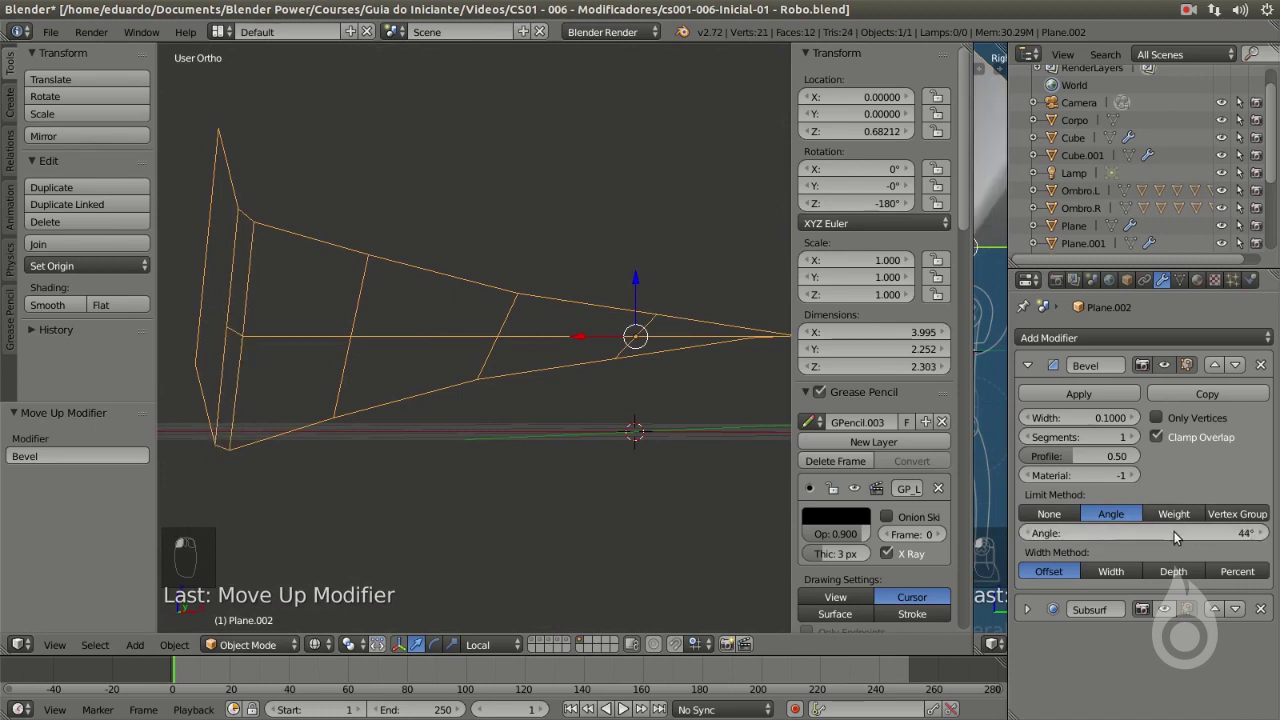
click(1174, 532)
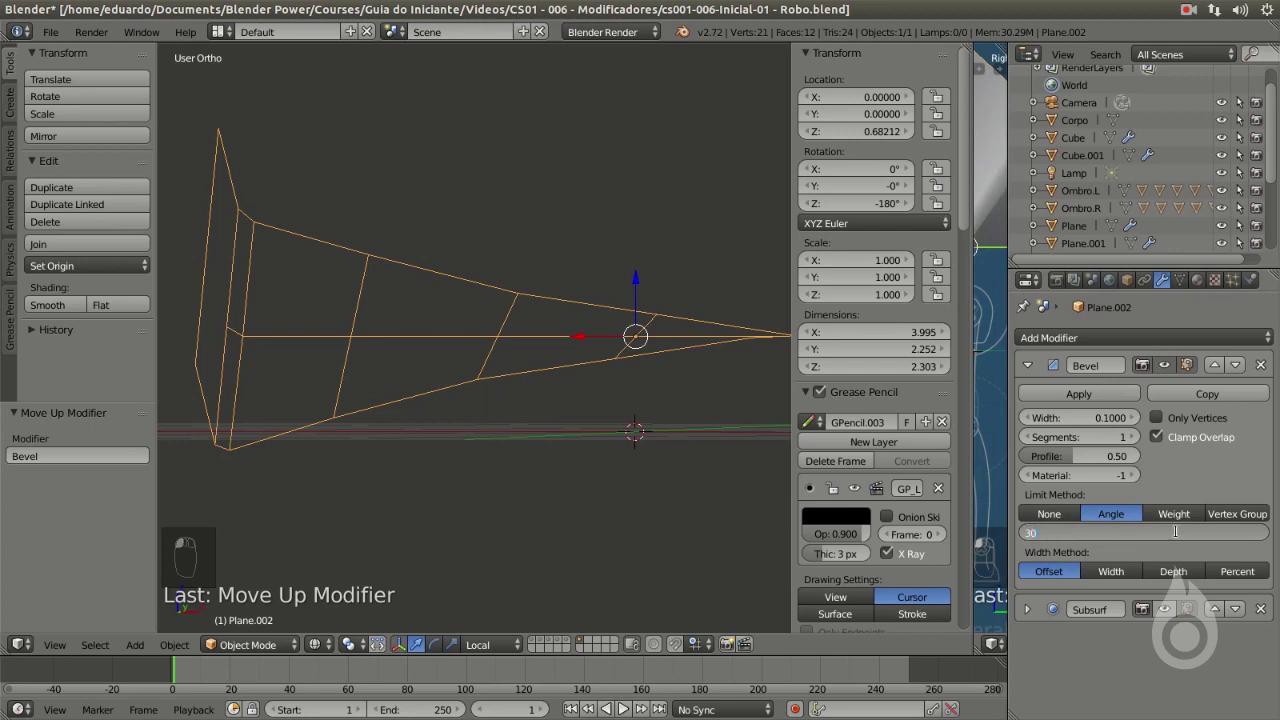
key(Return)
key(z)
middle_drag(494, 273, 995, 430)
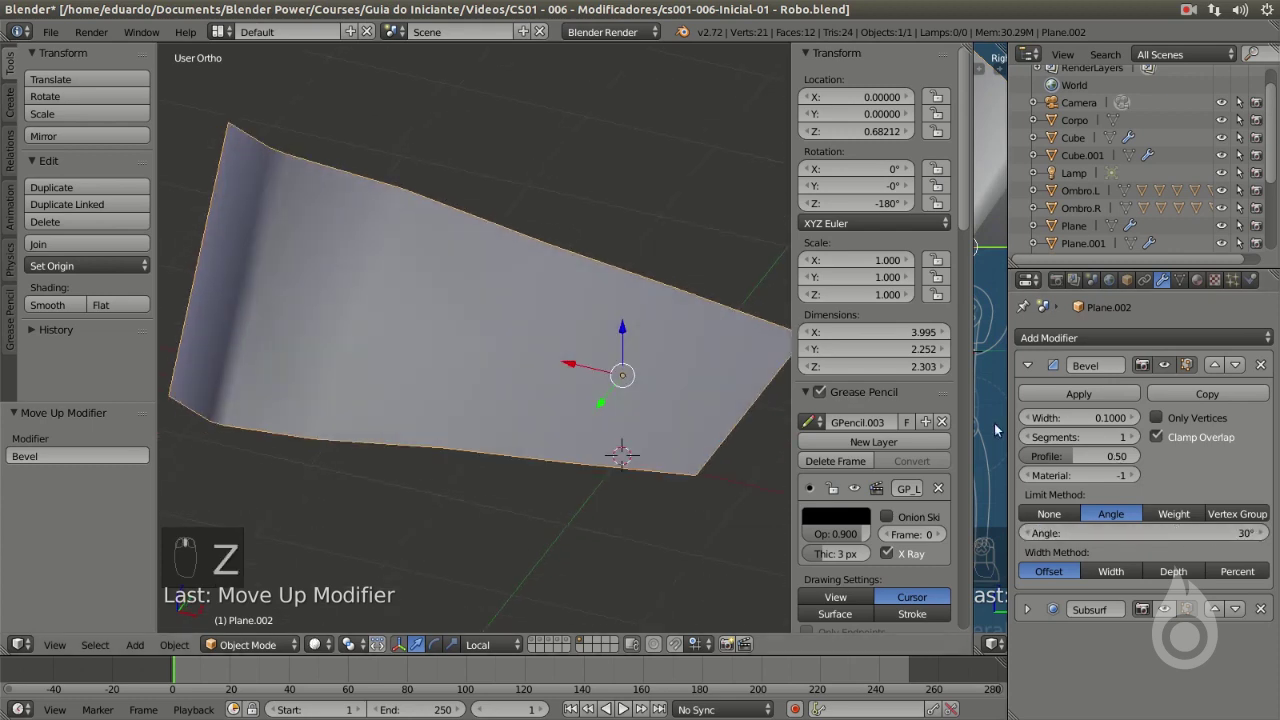
Set the Bevel modifier to 2 segments and a width of 0.0610.
click(1133, 437)
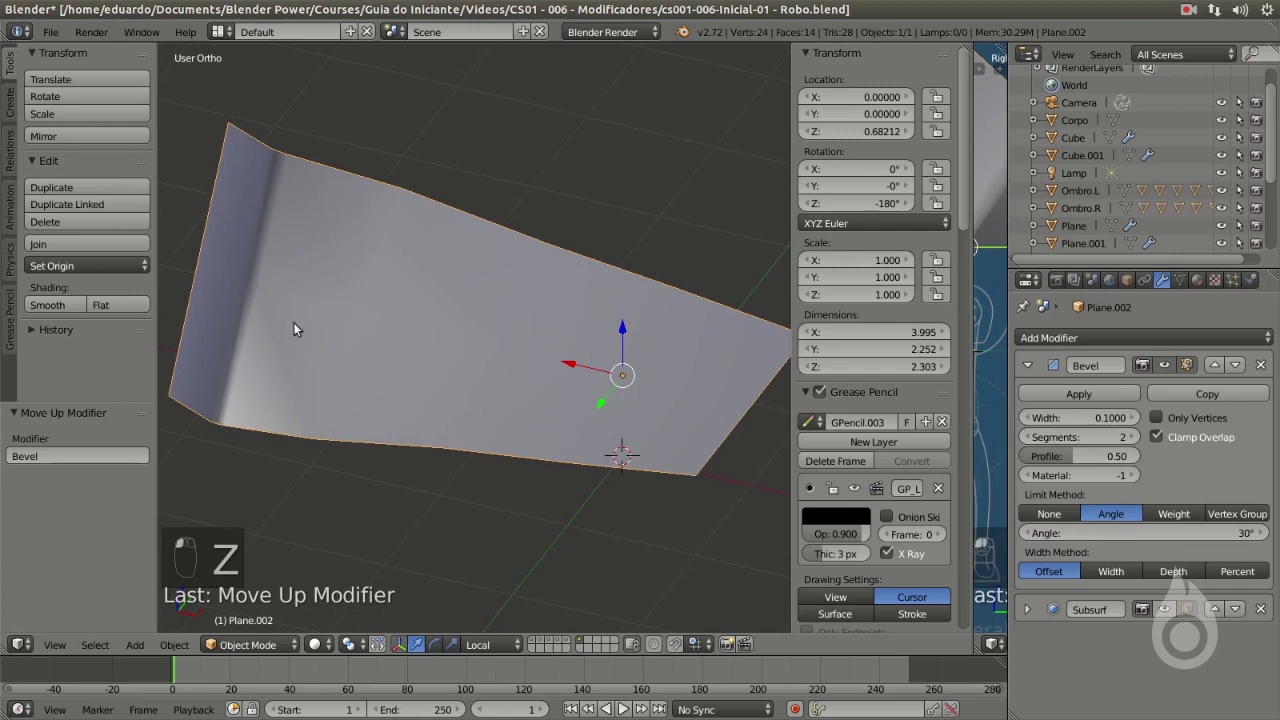
key(z)
key(z)
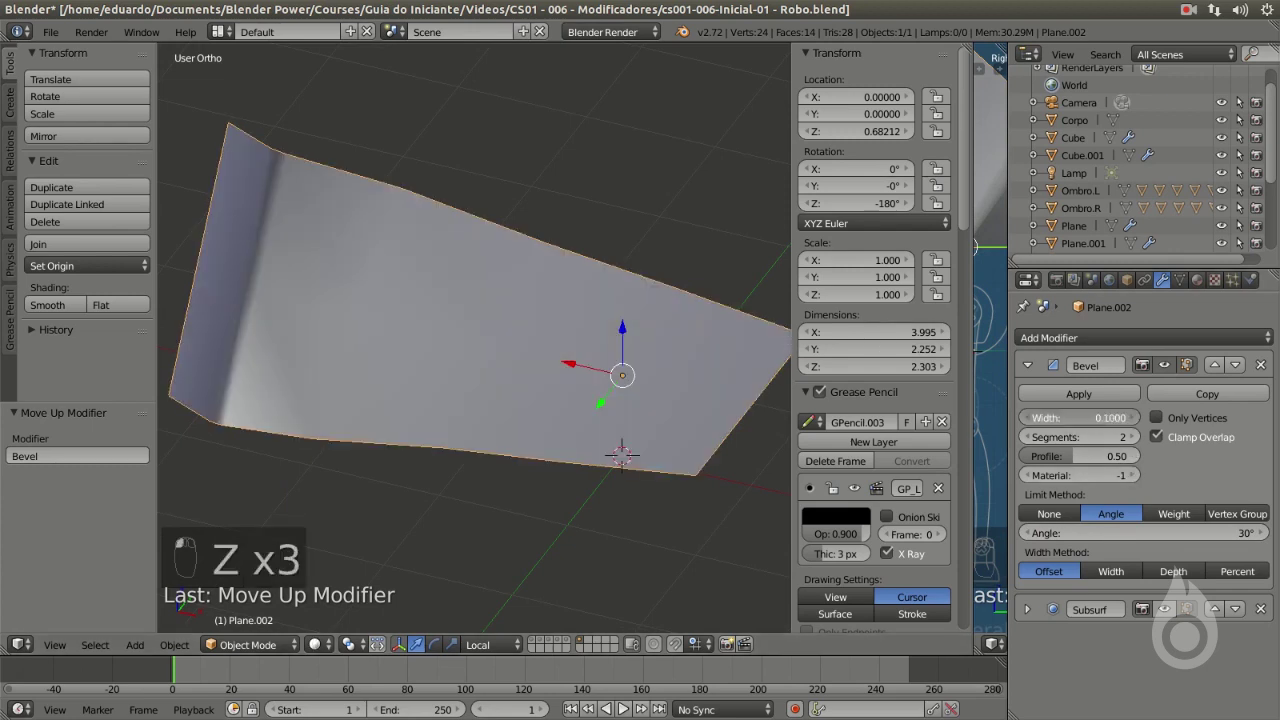
drag(1089, 417, 1064, 417)
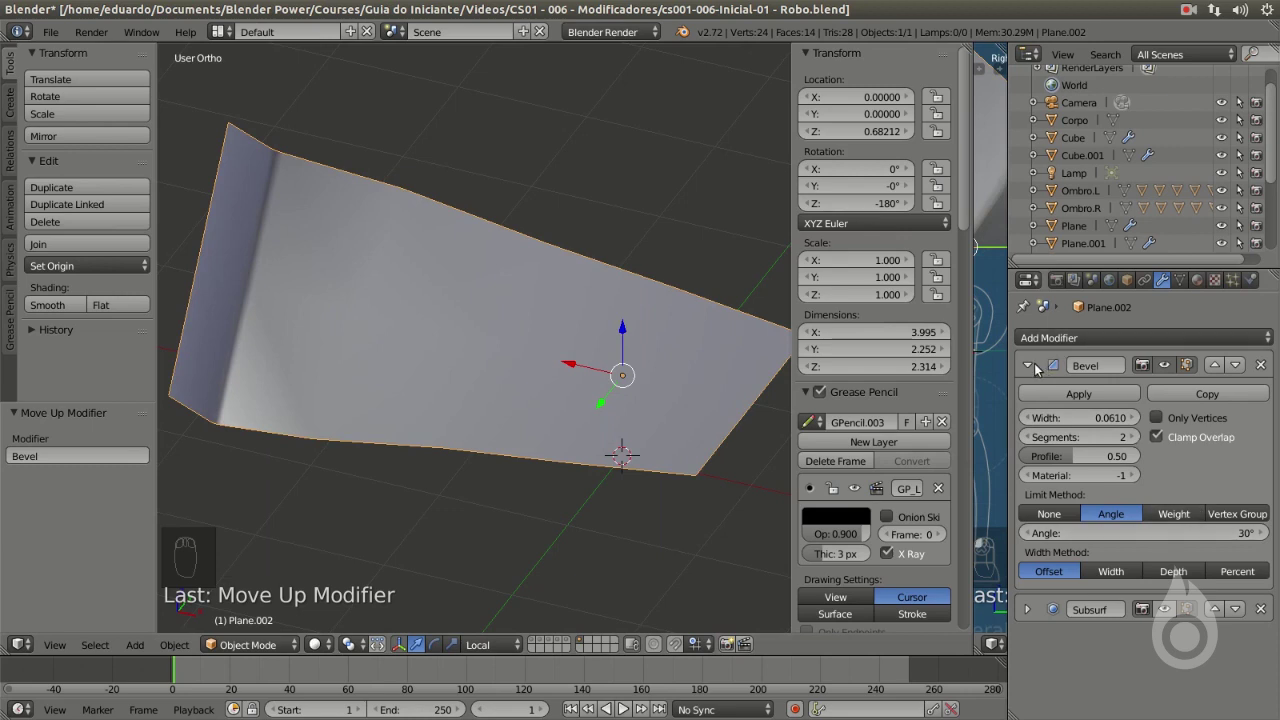
Collapse the Bevel settings and show the Subdivision Surface result in the viewport again to check the bend.
click(1030, 366)
click(1166, 398)
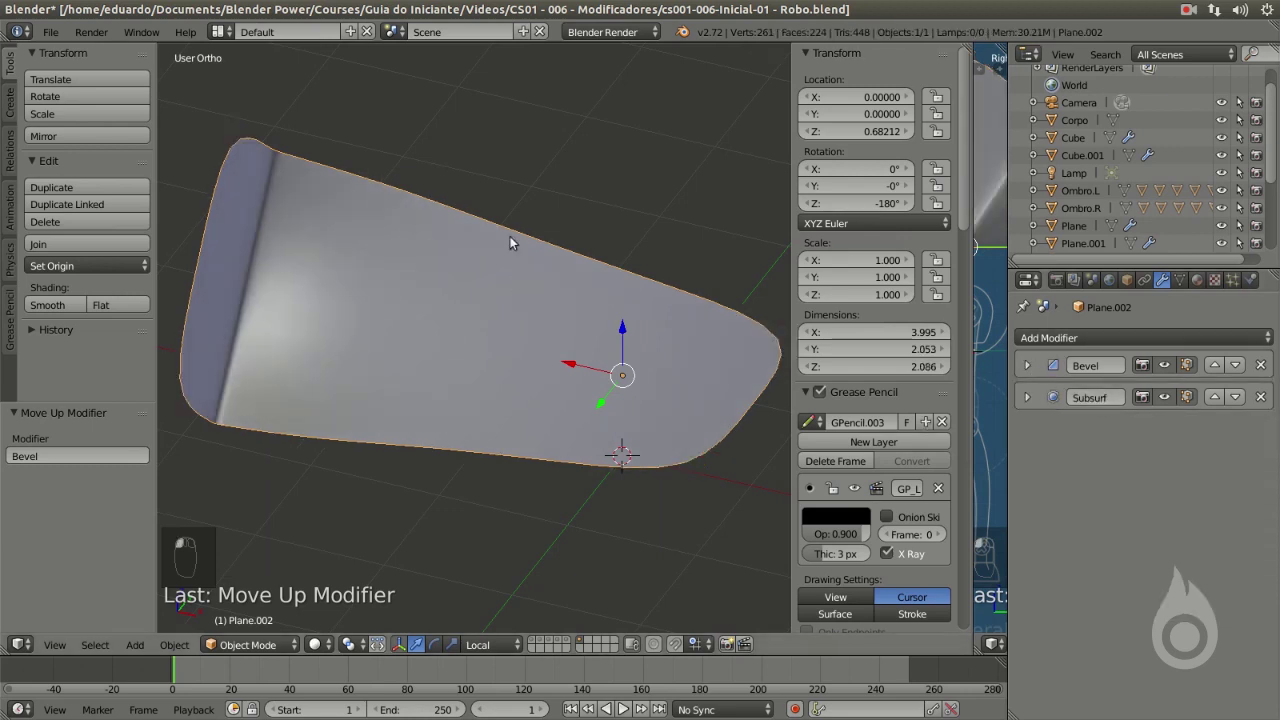
middle_drag(425, 337, 233, 253)
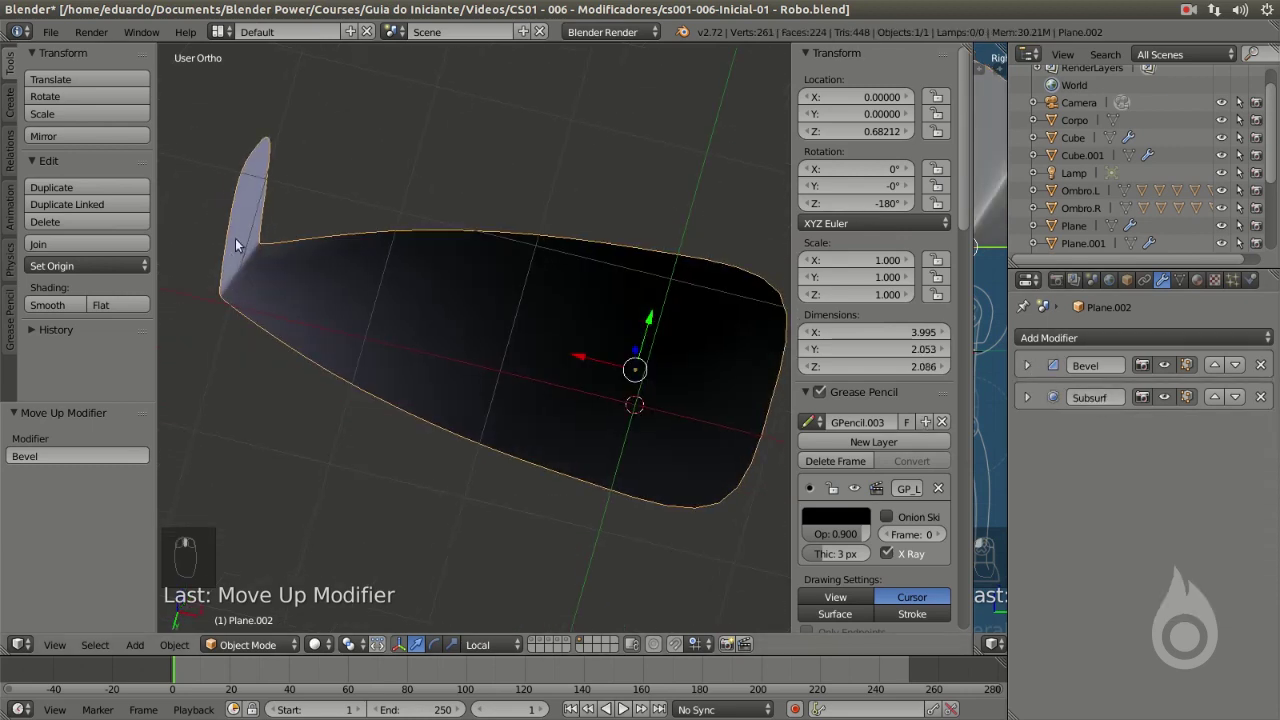
middle_drag(236, 336, 294, 403)
Crease the corner edges at both ends of the plane to 1.00 in Edit Mode and return to Object Mode.
key(Tab)
key(ctrl+Tab)
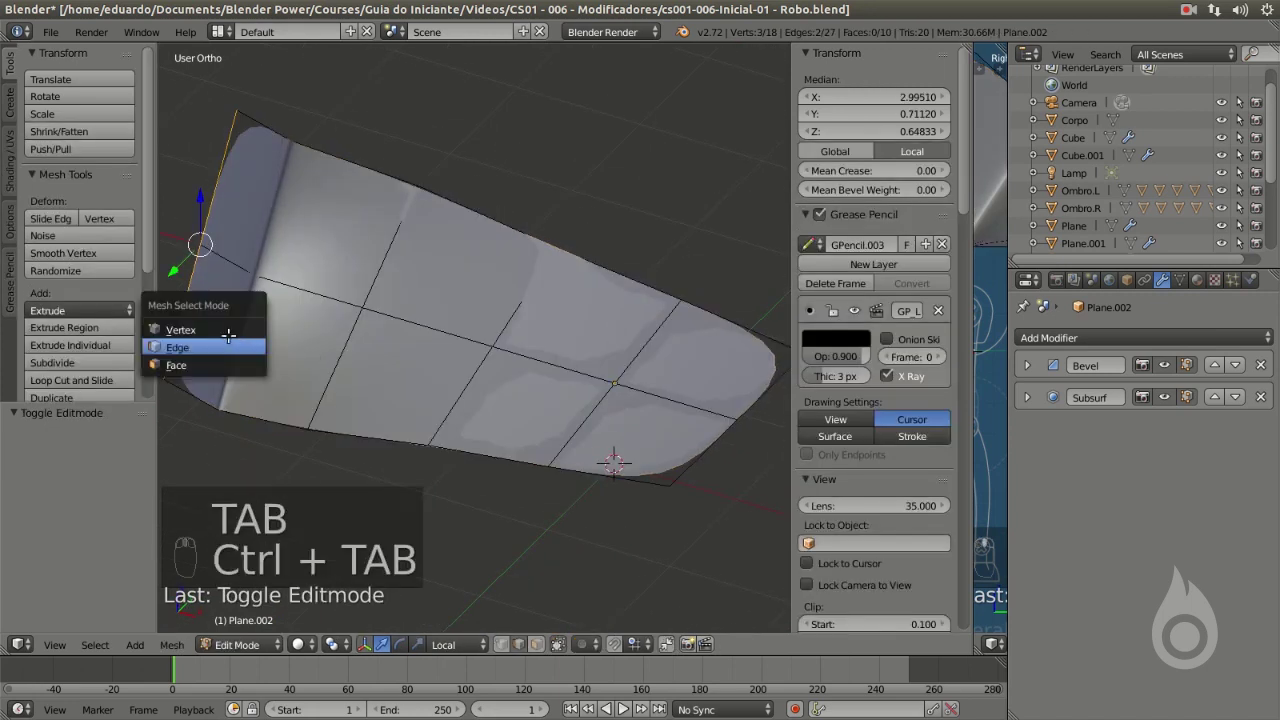
click(190, 346)
right_click(257, 115)
alt+right_click(255, 118)
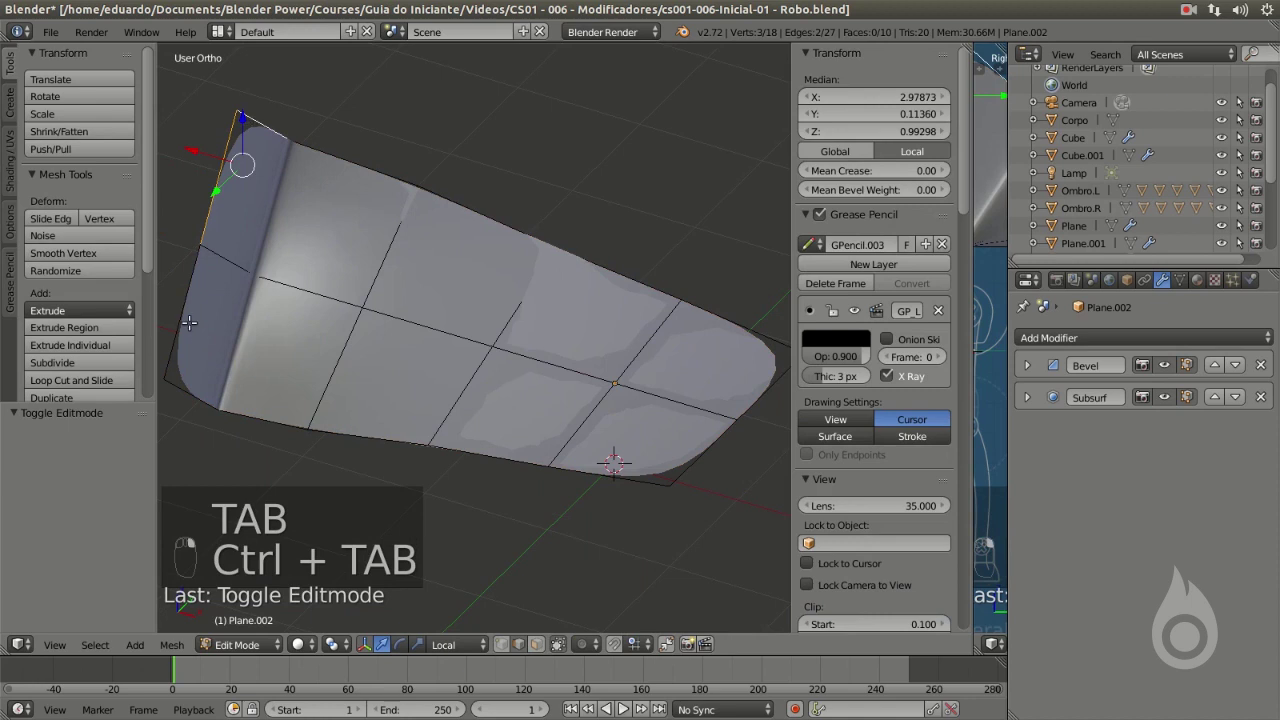
shift+right_click(660, 477)
shift+right_click(697, 457)
shift+right_click(773, 384)
shift+right_click(764, 327)
shift+middle_drag(704, 376, 640, 364)
scroll(648, 378, down, 2)
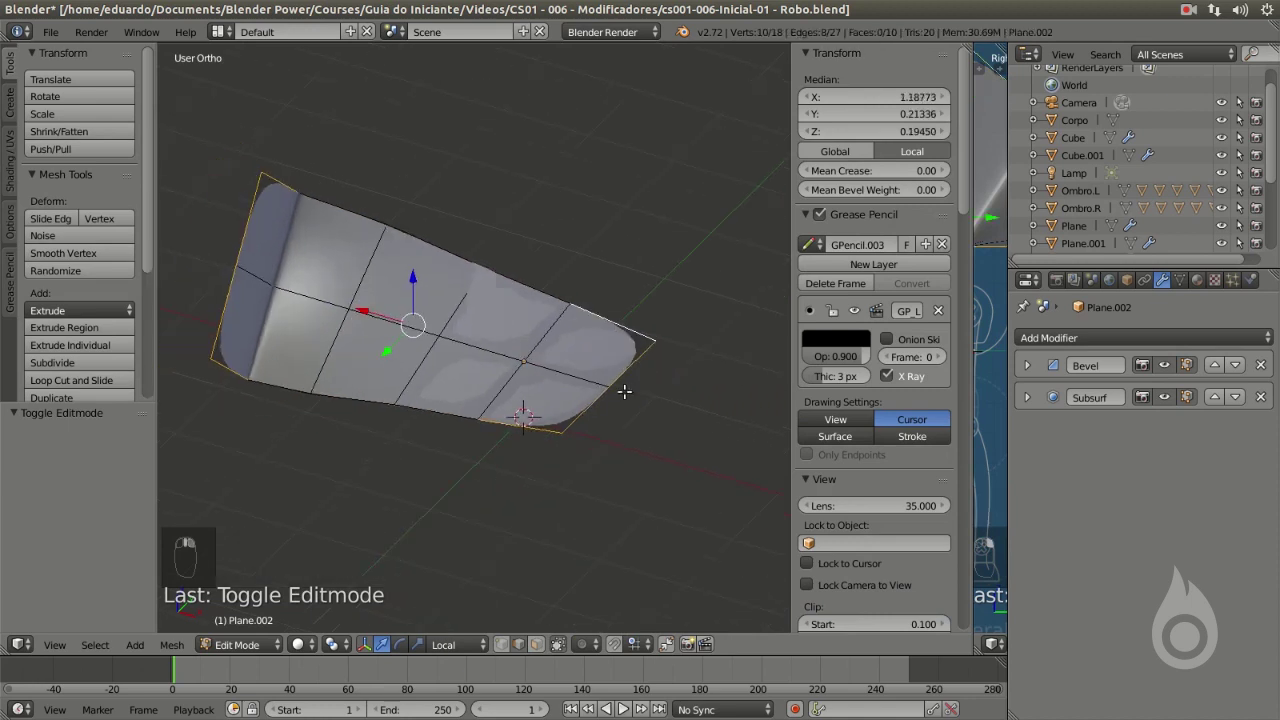
key(shift+e)
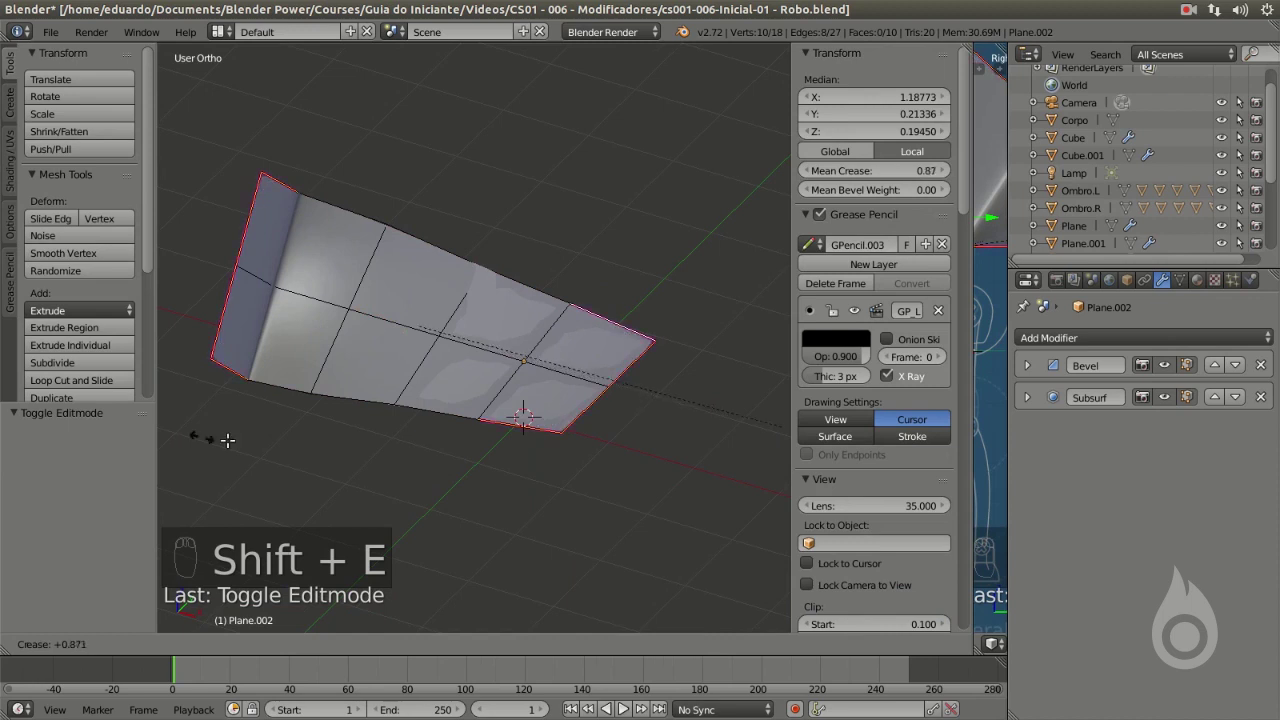
click(301, 451)
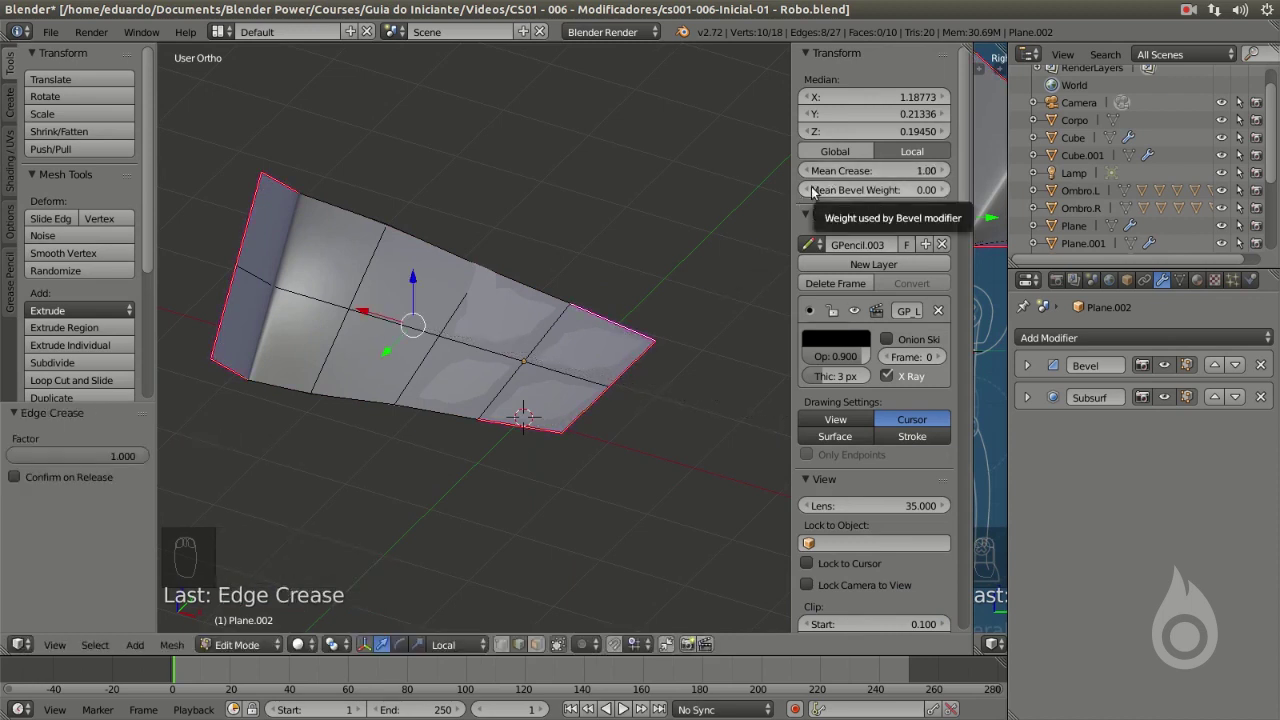
key(Tab)
key(Tab)
key(Tab)
mouse_move(614, 366)
middle_down()
mouse_move(594, 390)
mouse_move(614, 363)
middle_up()
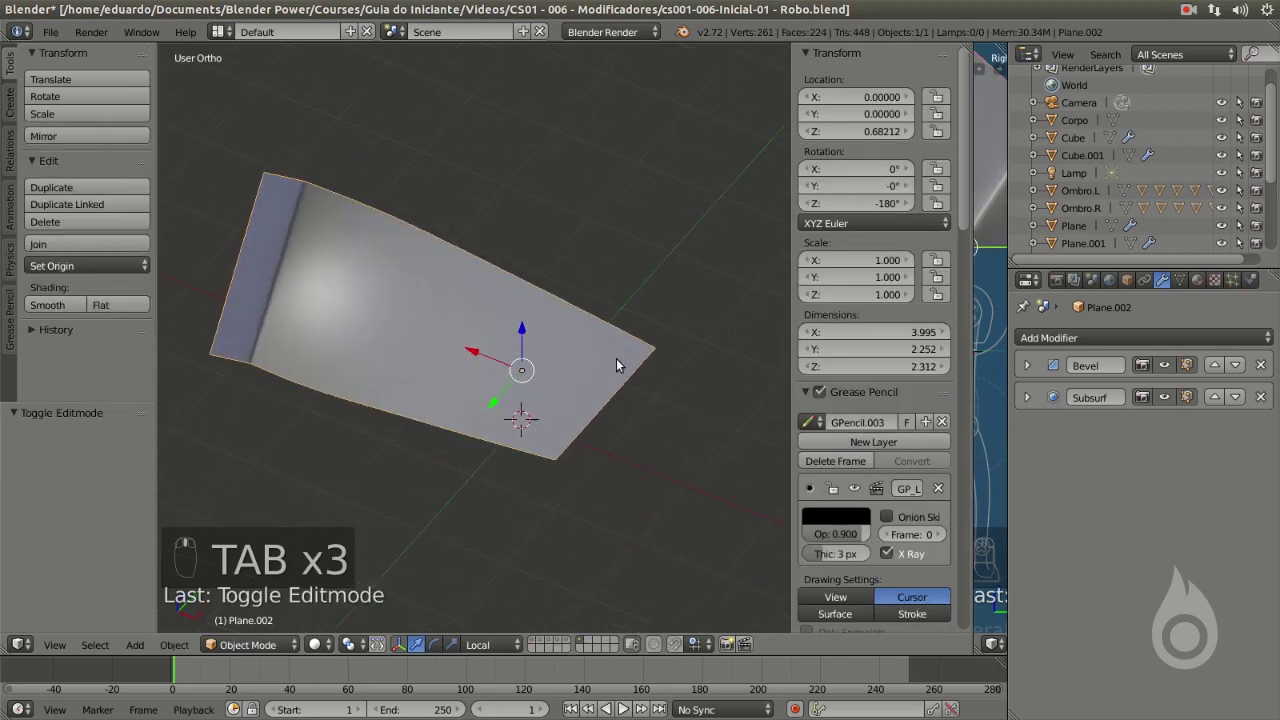
Add a Solidify modifier to the plane with a thickness of 0.2850 and collapse its settings.
click(1104, 338)
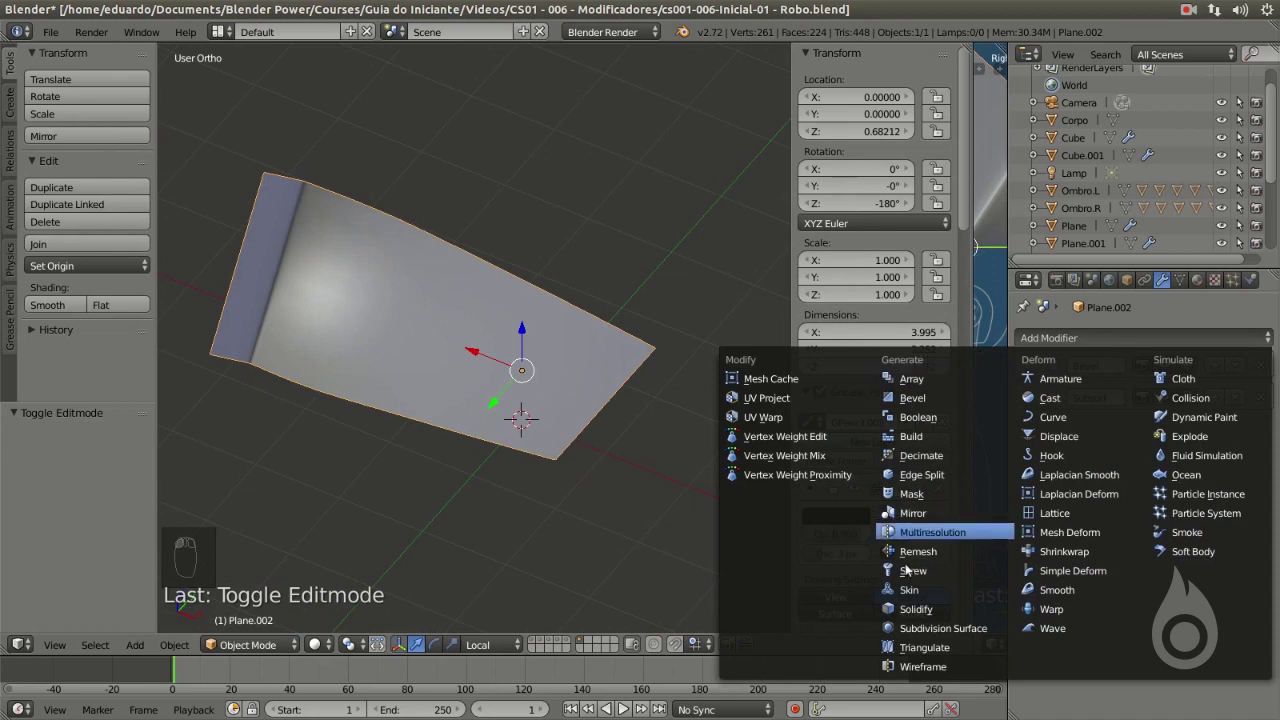
click(917, 610)
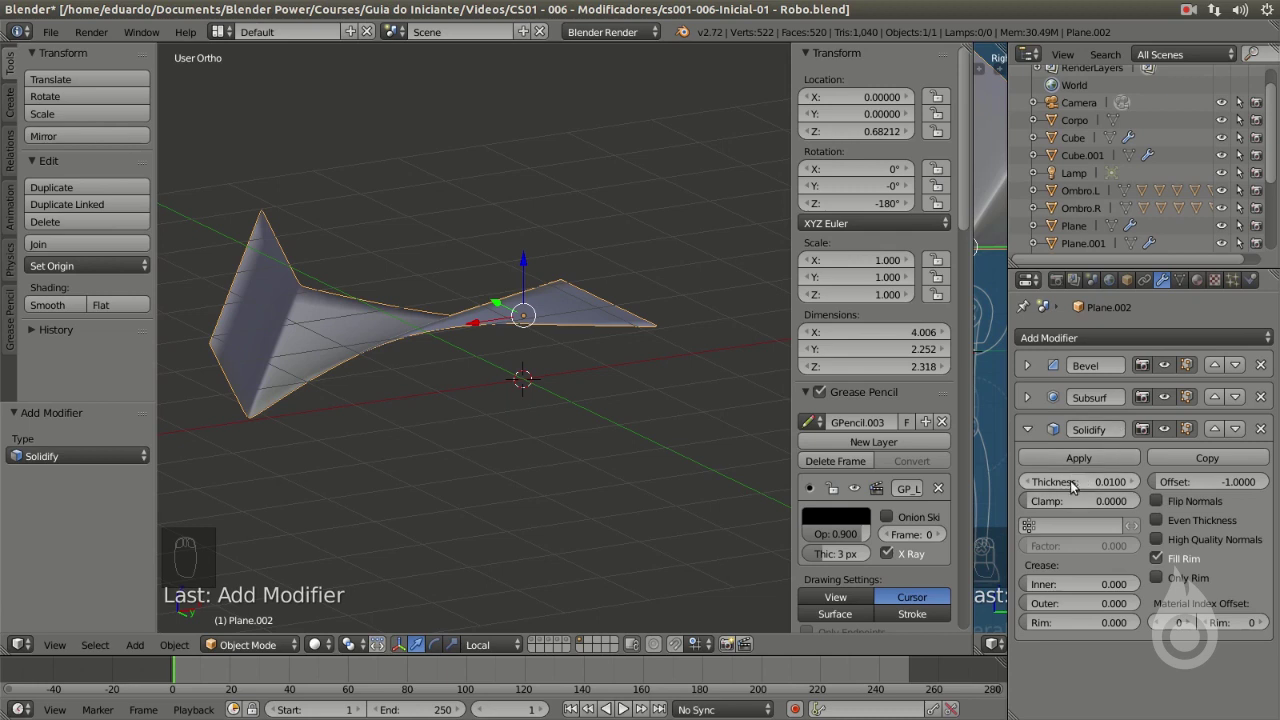
drag(1040, 484, 1111, 484)
middle_drag(480, 400, 520, 345)
scroll(555, 360, up, 3)
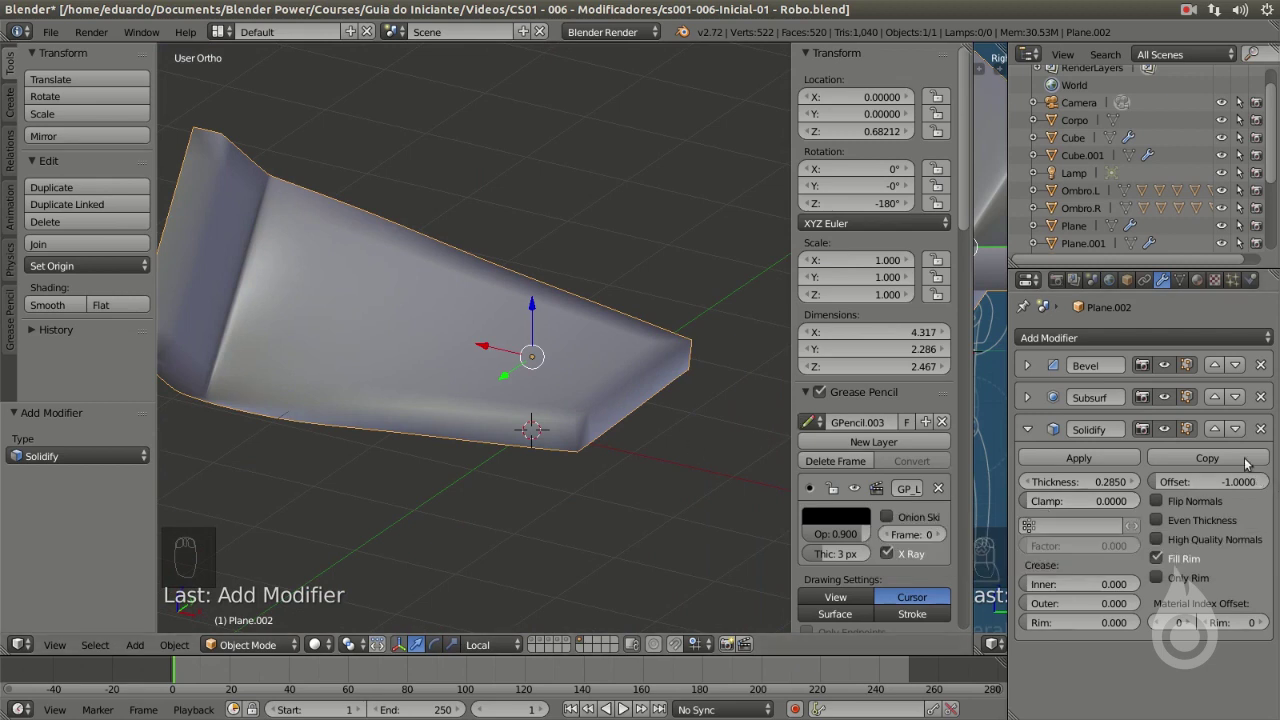
click(1025, 429)
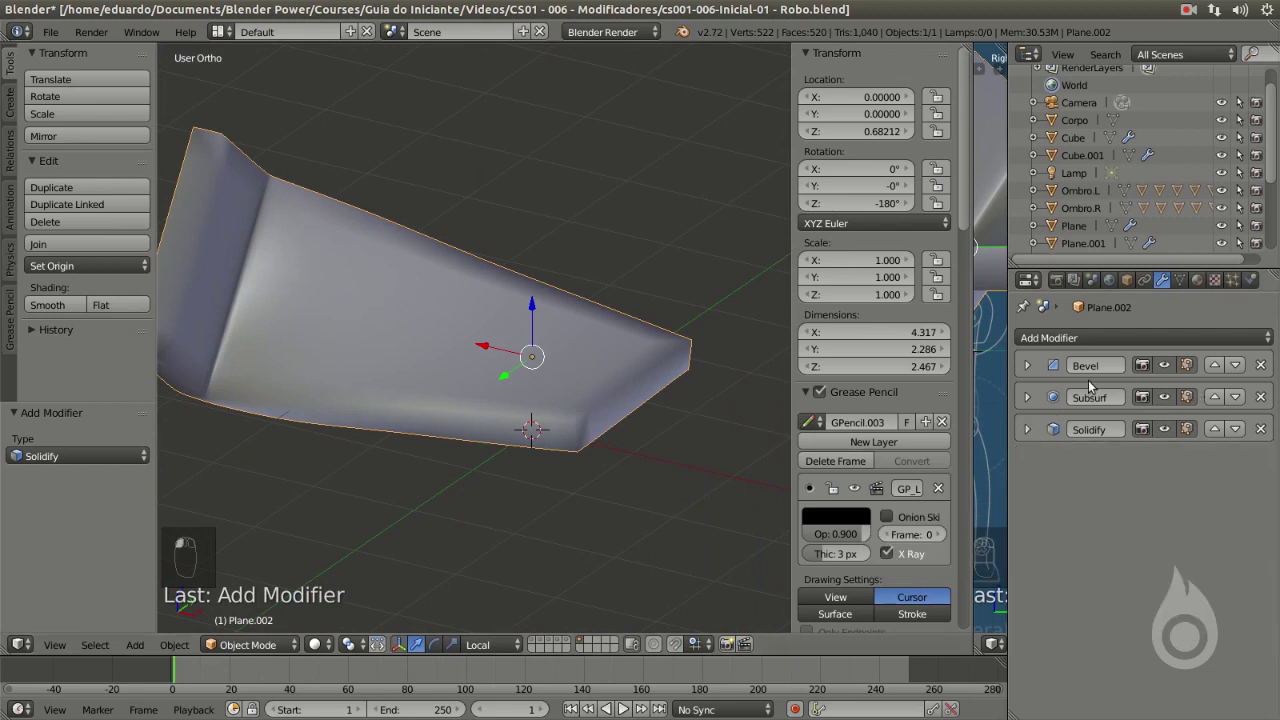
Try the Subdivision Surface modifier below Solidify, compare the shape from several angles, and restore the previous order.
click(1236, 397)
middle_drag(640, 385, 543, 506)
middle_drag(486, 290, 461, 372)
middle_drag(410, 336, 322, 372)
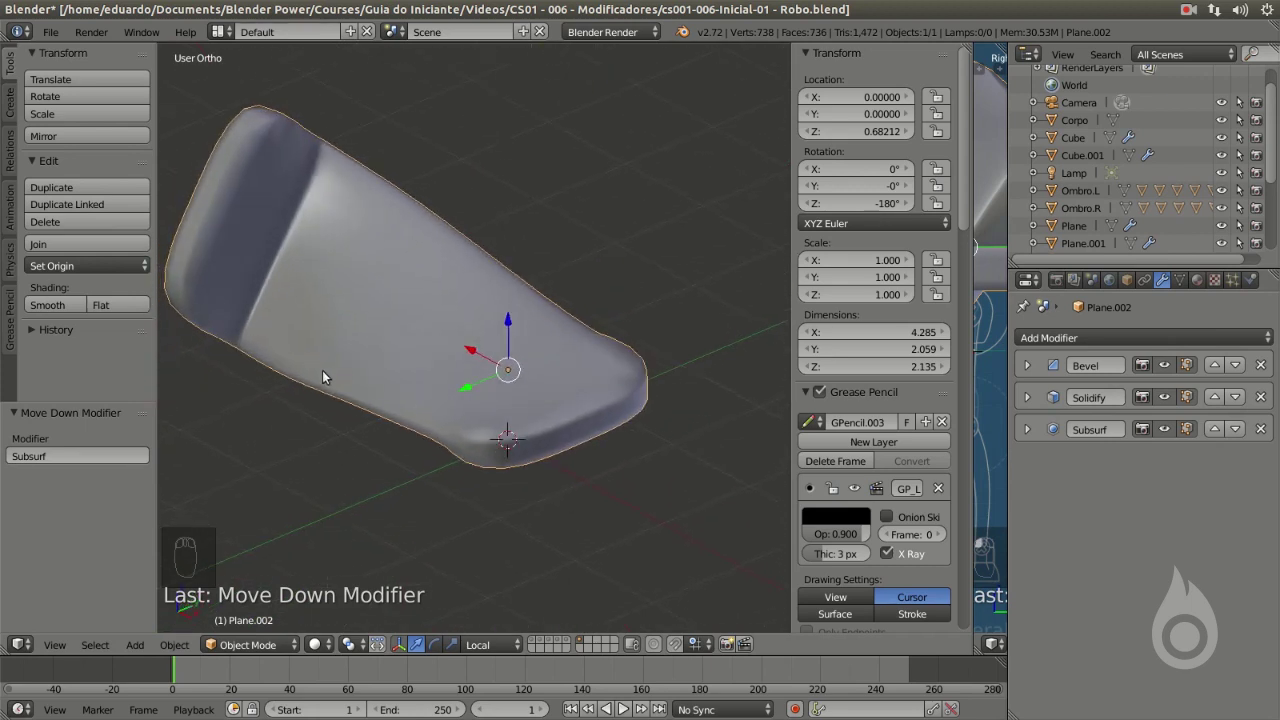
click(1236, 398)
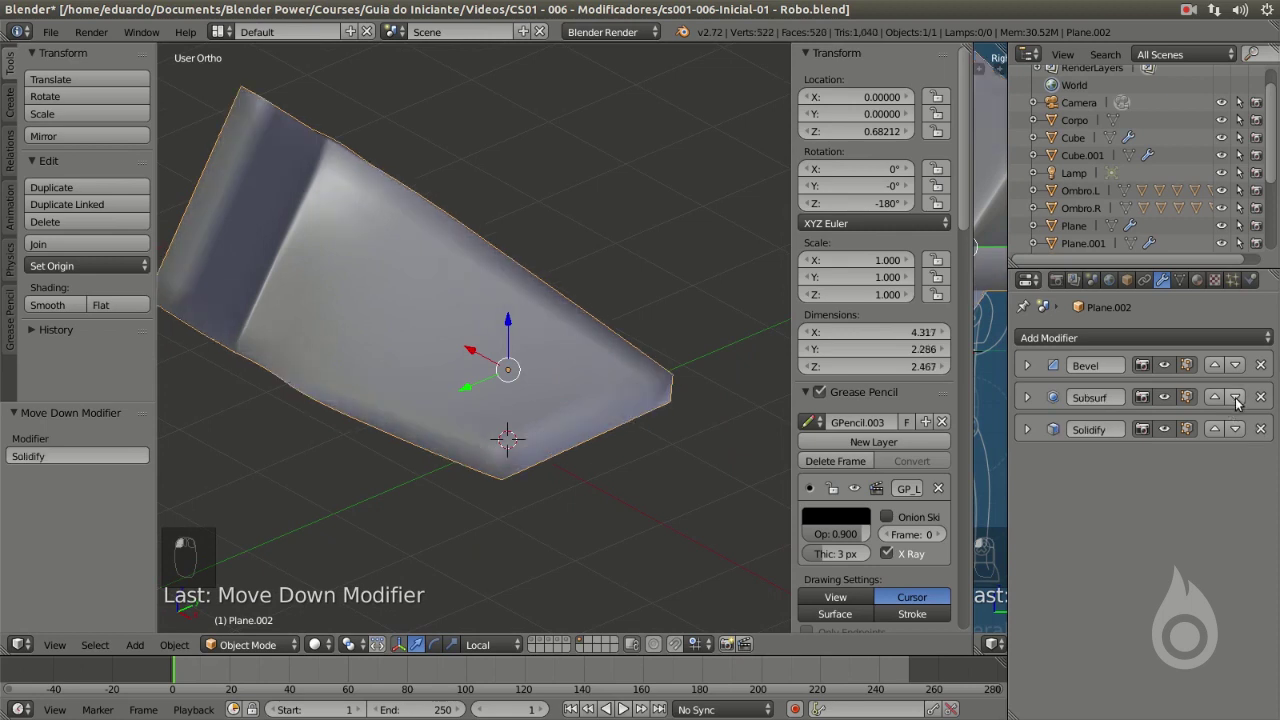
middle_drag(466, 357, 532, 342)
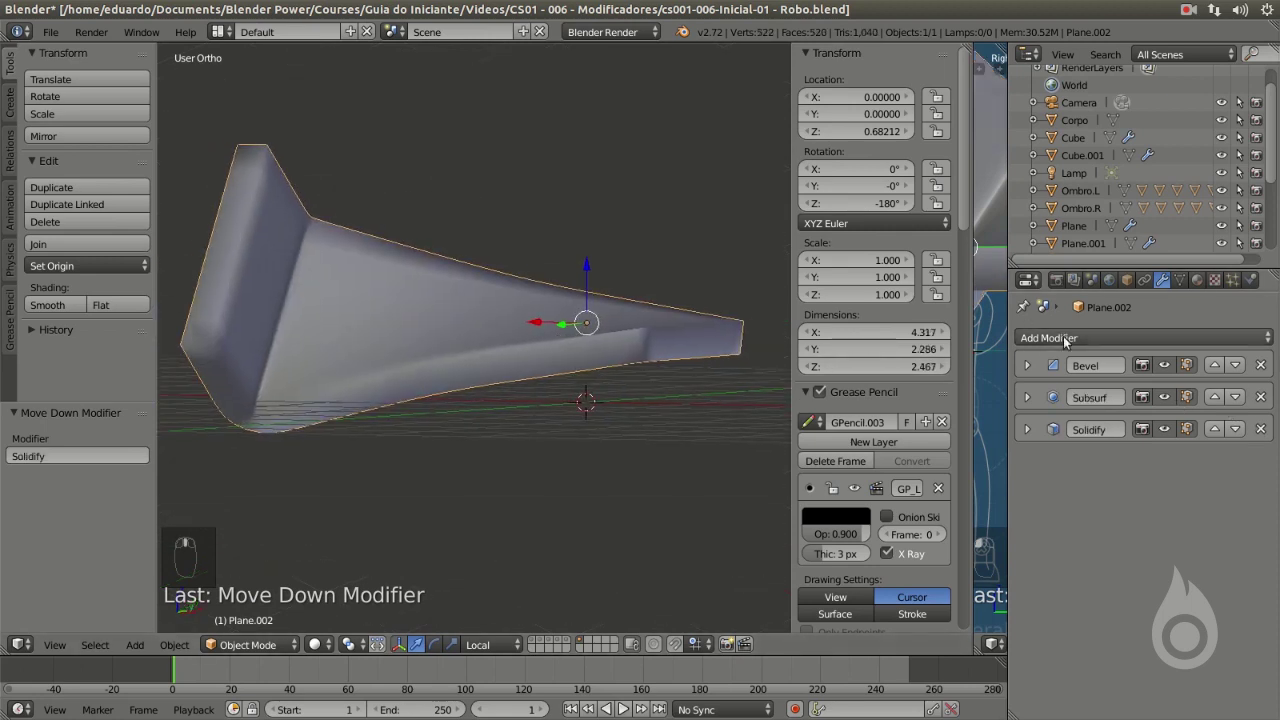
Add a second Bevel modifier after Solidify, limit it by Angle, adjust its width and inspect the bevelled edges.
click(1081, 341)
click(900, 413)
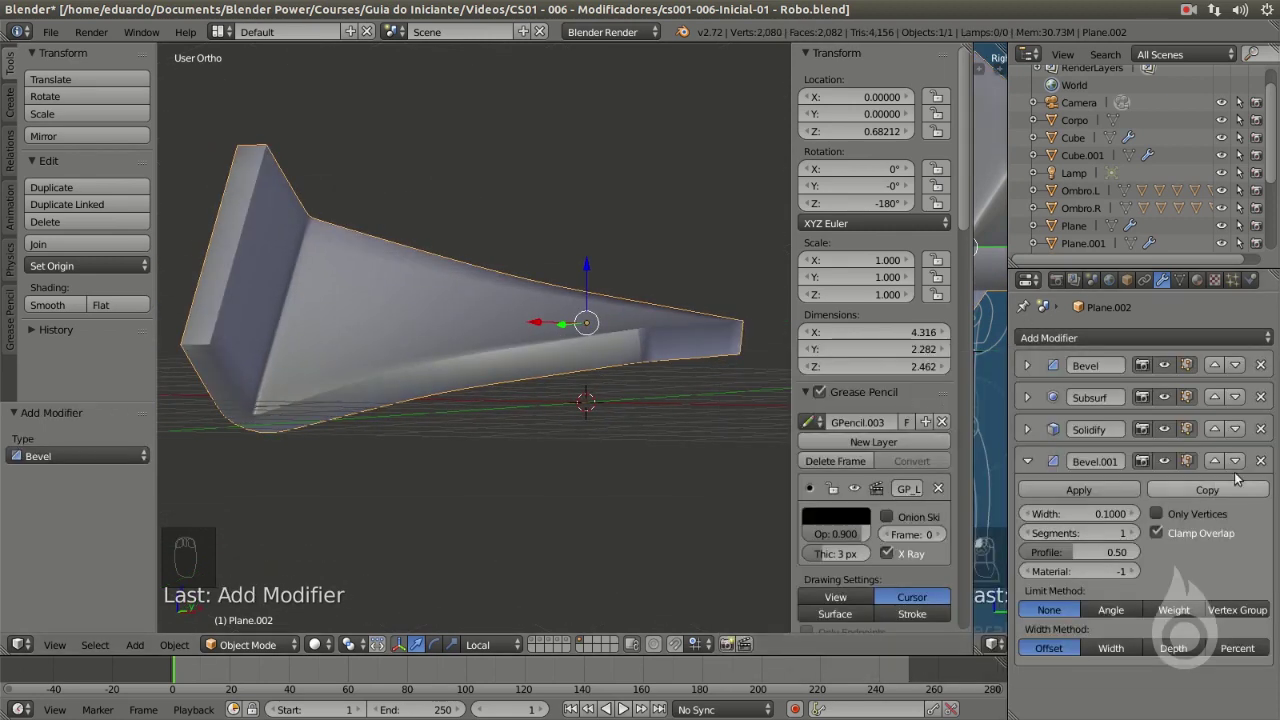
click(1110, 609)
middle_drag(664, 402, 662, 426)
drag(1082, 514, 1108, 514)
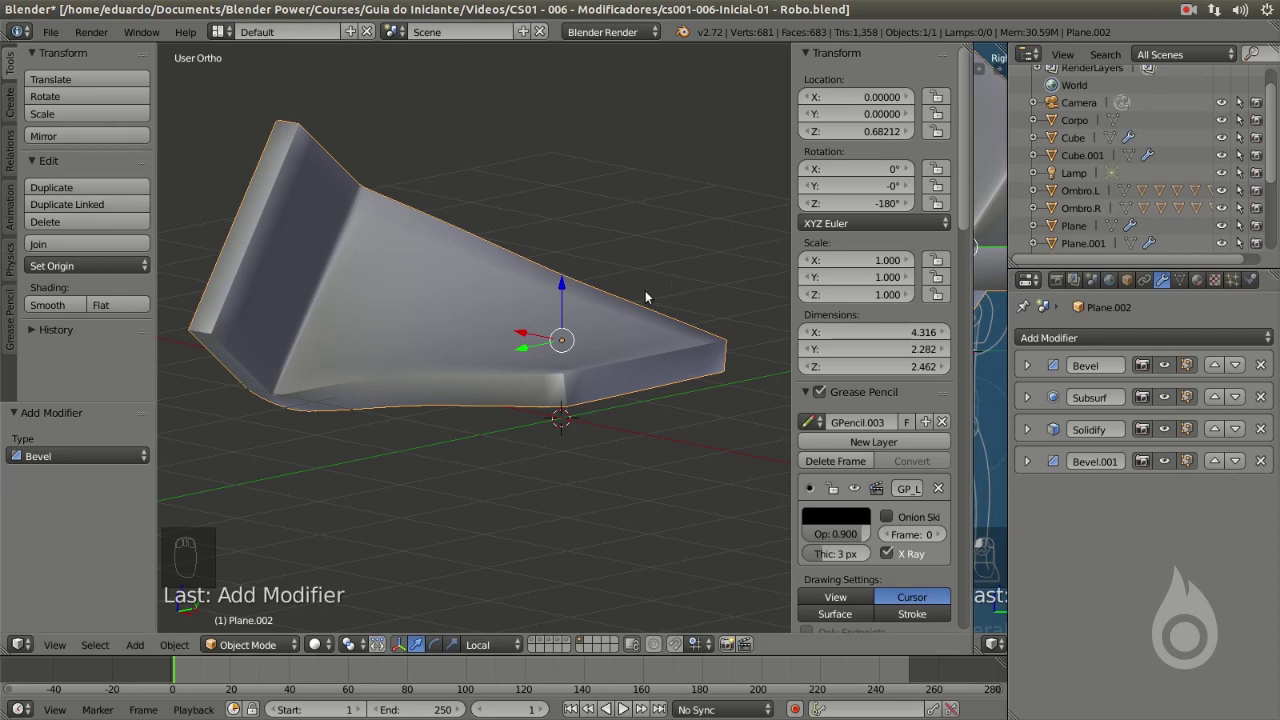
middle_drag(645, 290, 620, 422)
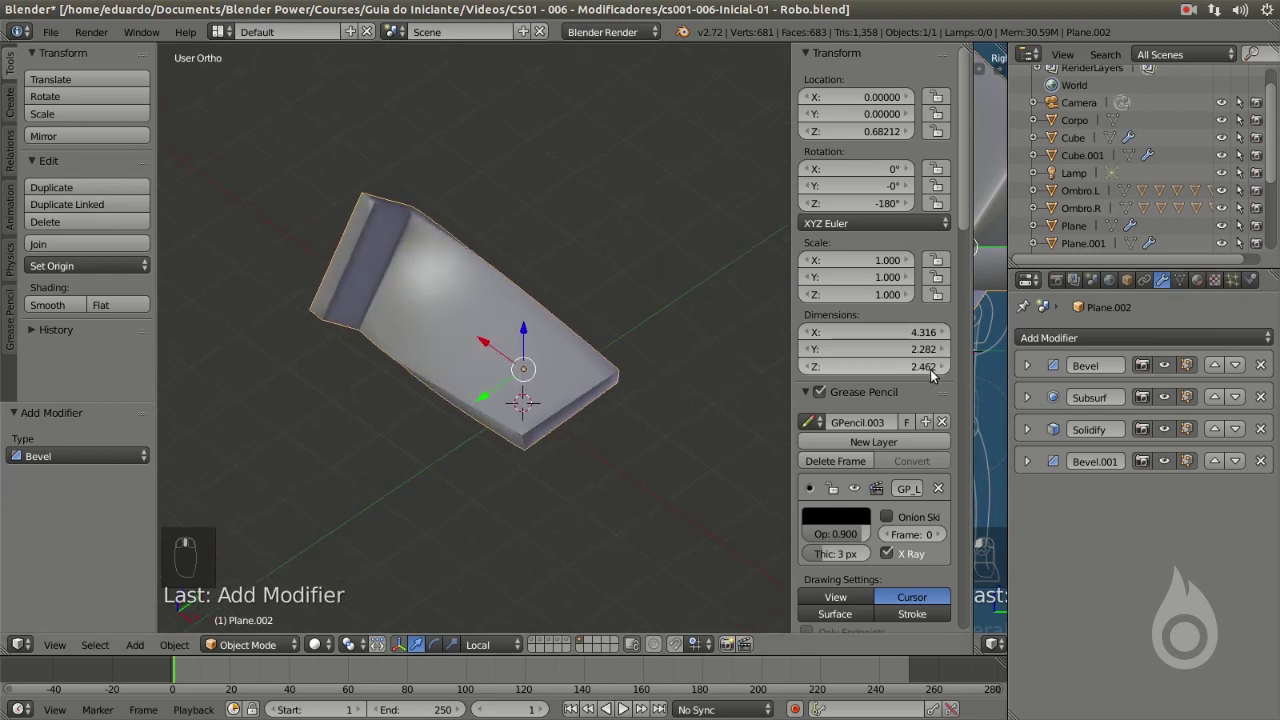
Add an Array modifier at the end of the stack with a fixed count of 5 and view the repeated pieces.
click(1100, 336)
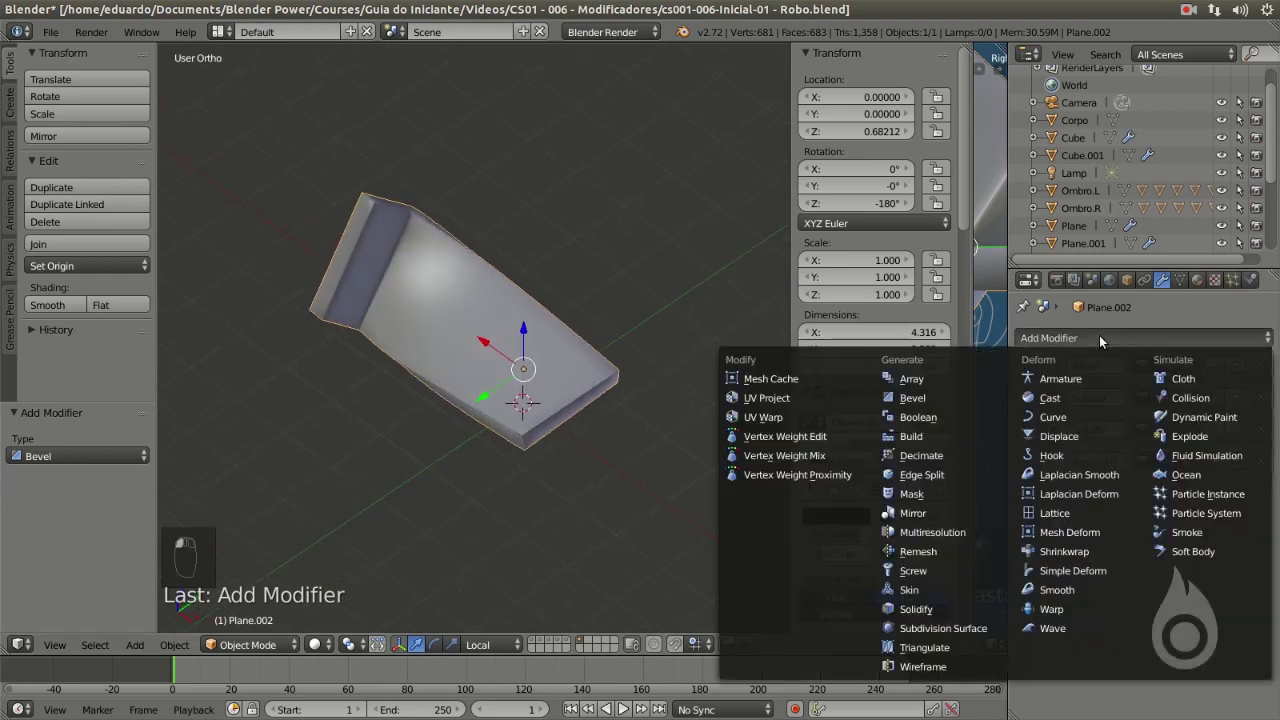
click(918, 380)
middle_drag(620, 400, 459, 380)
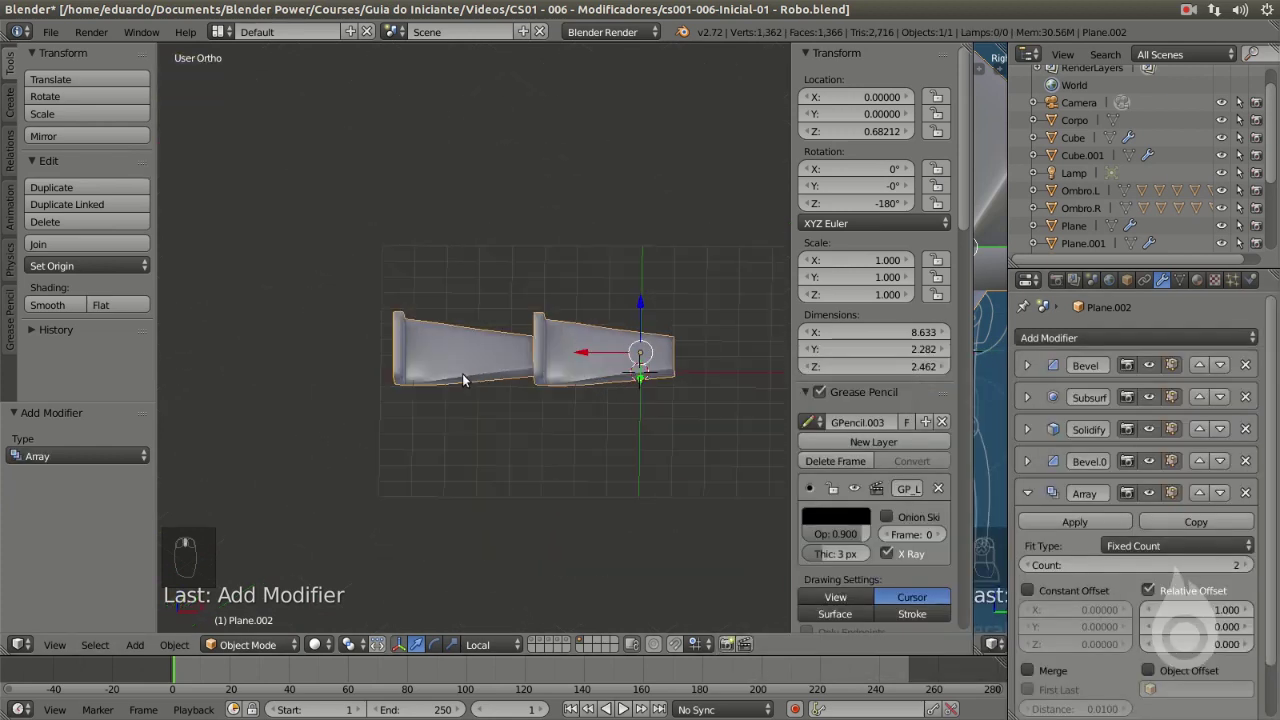
scroll(1035, 540, down, 2)
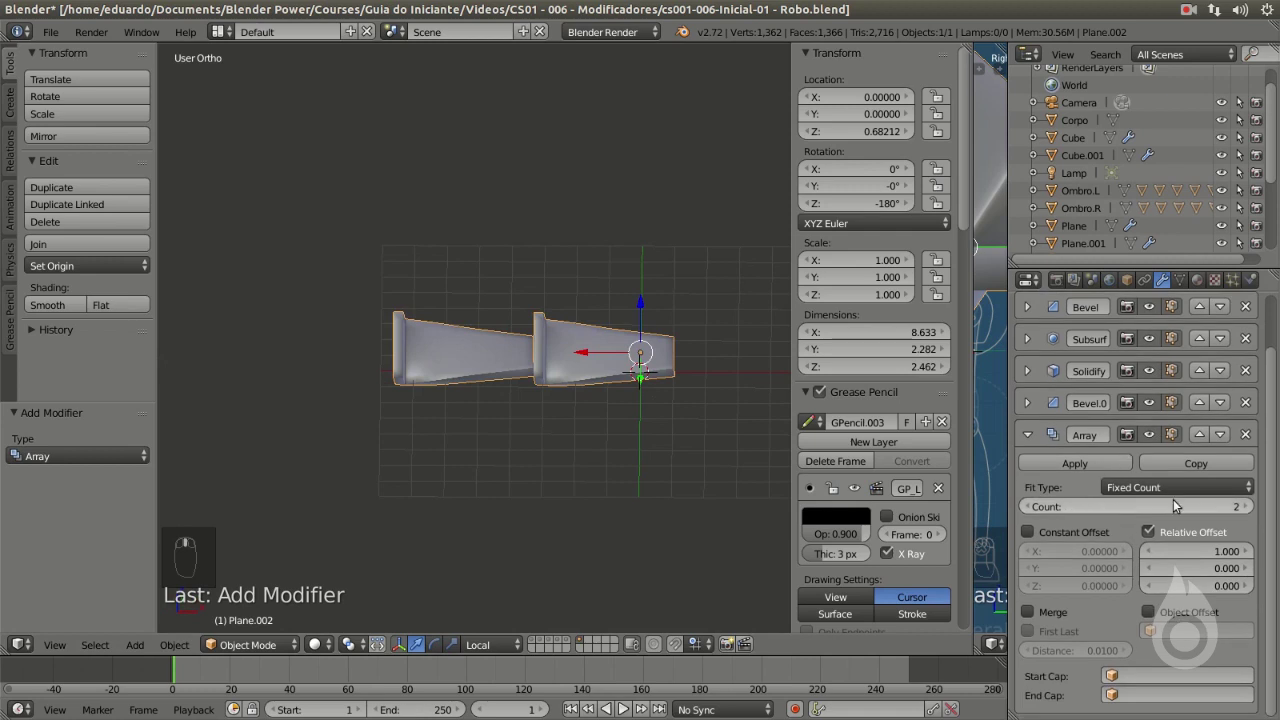
click(1248, 507)
click(1248, 507)
click(1248, 507)
middle_drag(490, 380, 465, 392)
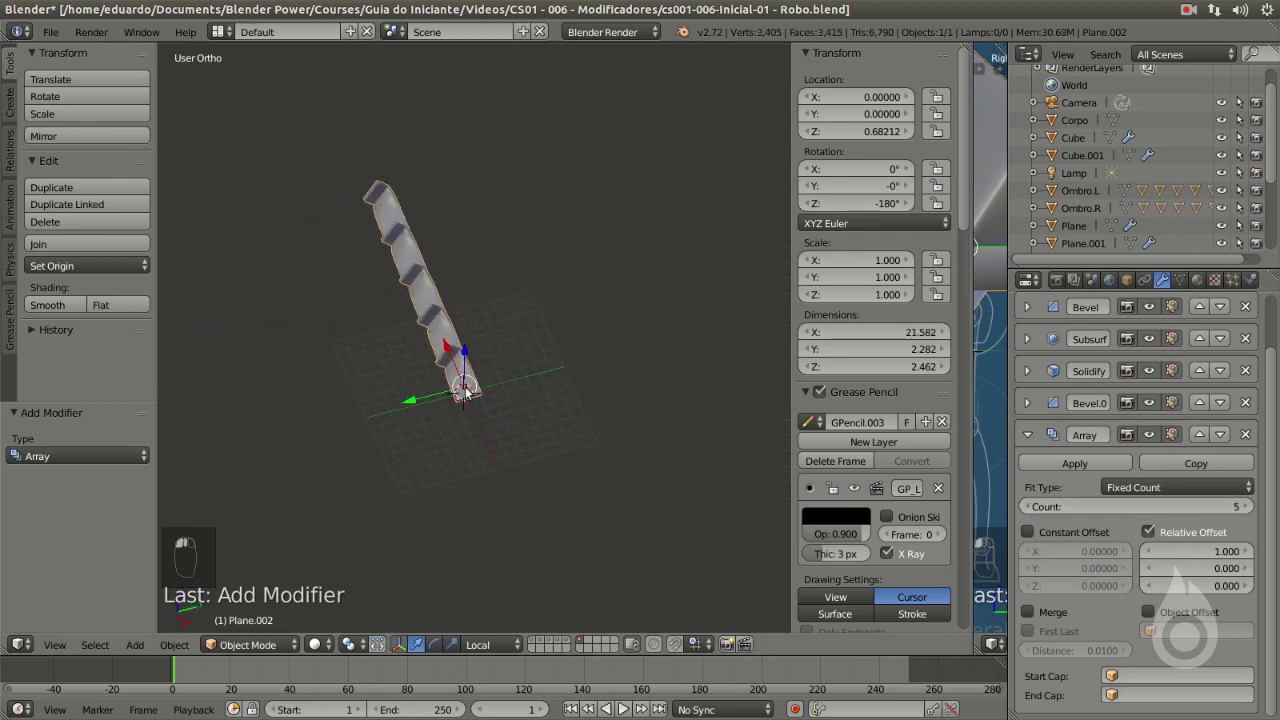
middle_drag(614, 289, 700, 305)
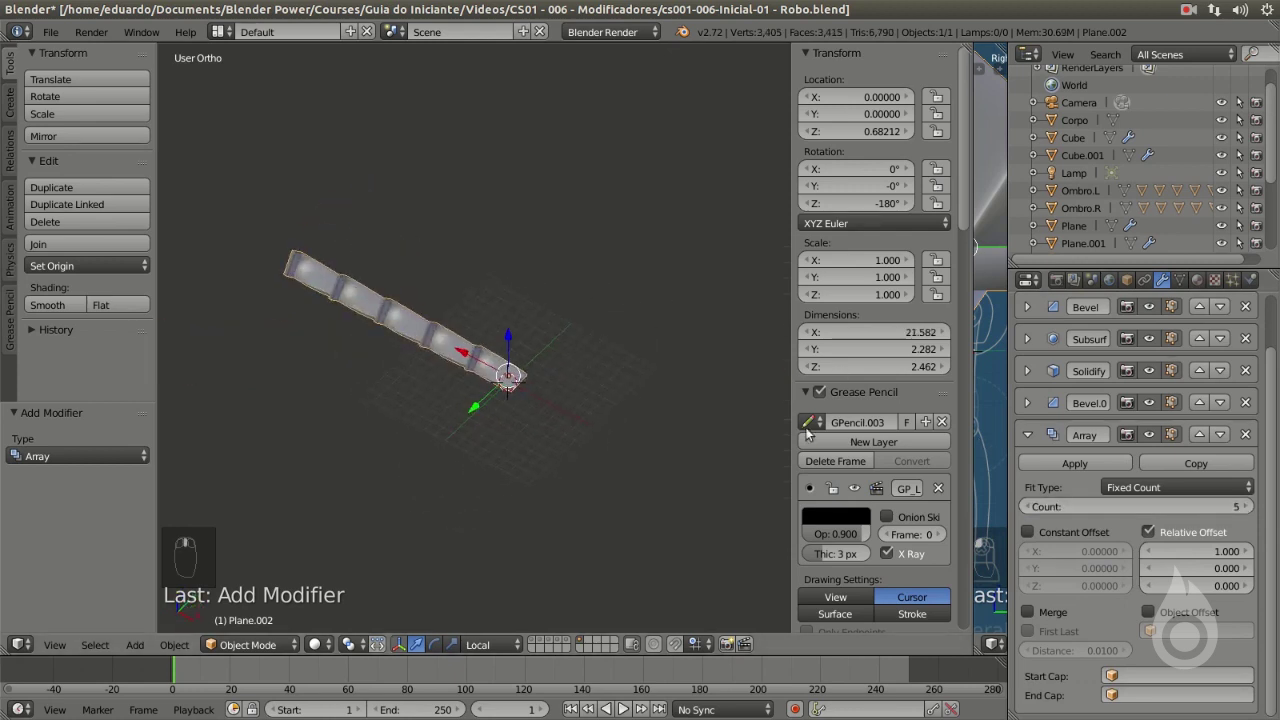
Set the Array modifier's relative offset to 0 on X and 1 on Y, and view the repeated pieces side by side.
click(1220, 554)
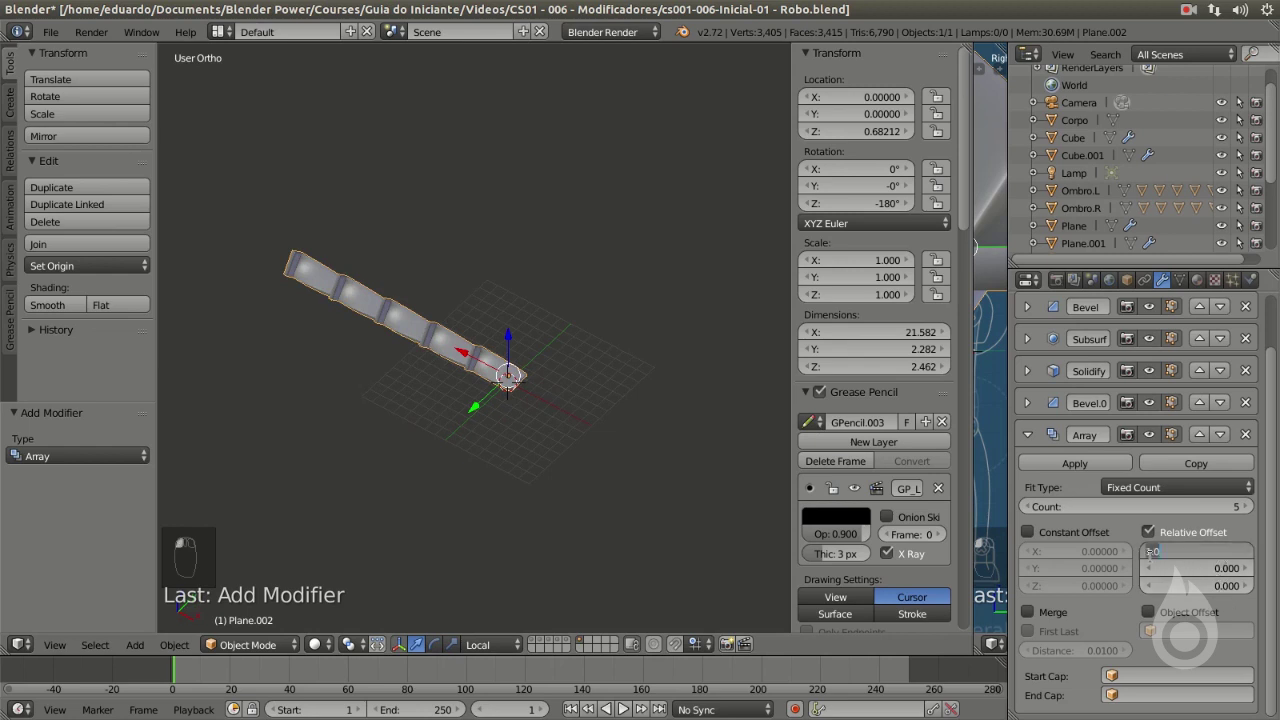
text(0)
key(Return)
click(1187, 574)
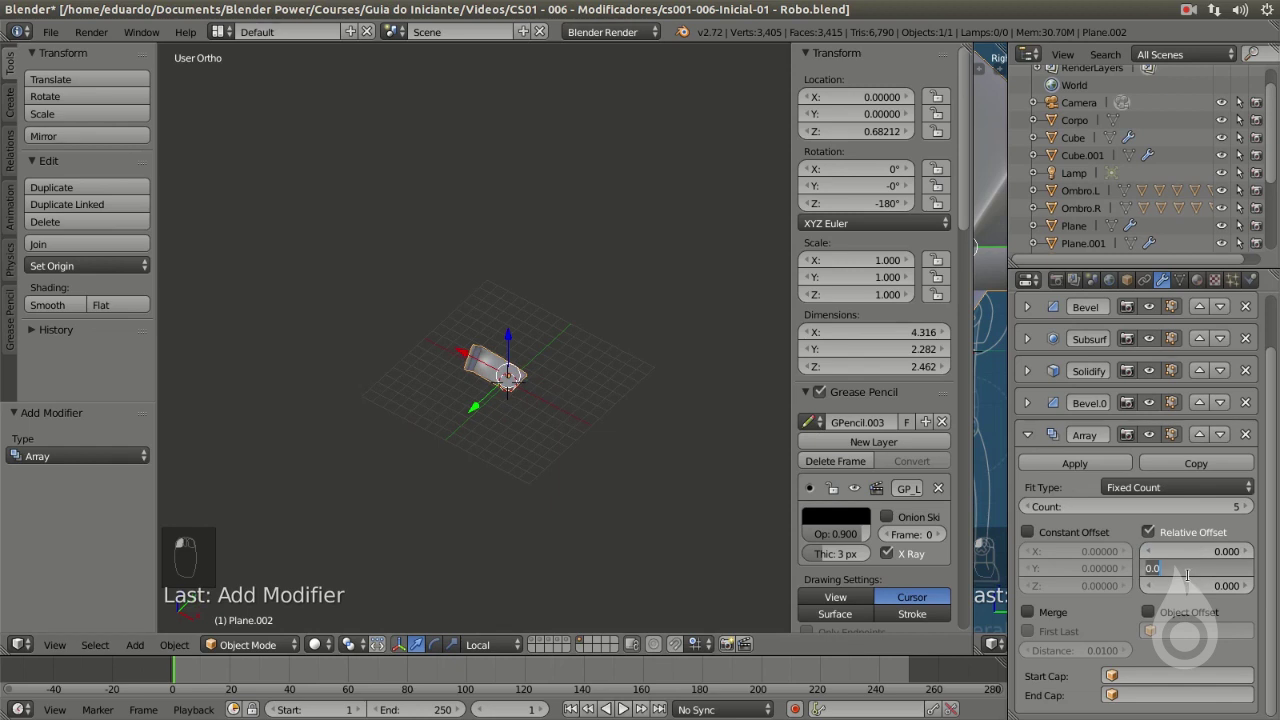
text(1)
key(Return)
scroll(440, 515, up, 4)
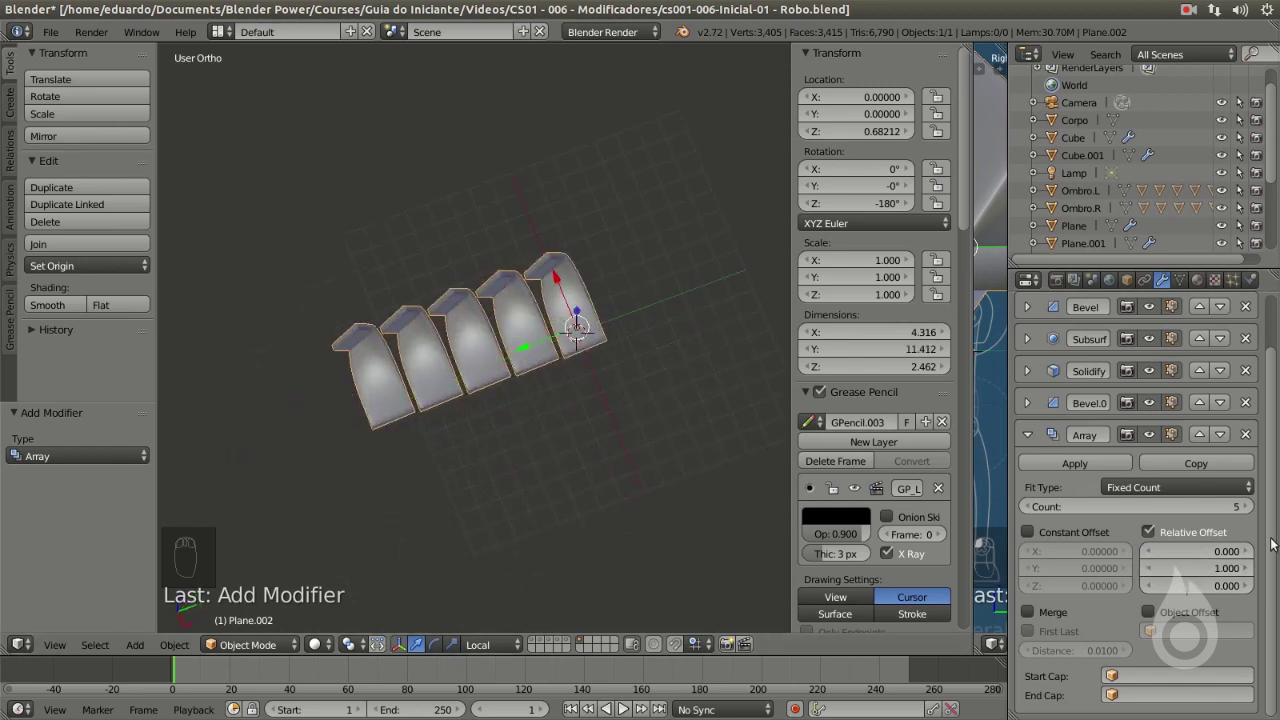
Adjust the Array's relative Y offset to -2.400 to space the pieces apart, and inspect them from several angles.
drag(1199, 568, 1218, 570)
scroll(600, 460, down, 3)
middle_drag(545, 435, 554, 375)
drag(1187, 569, 1086, 569)
middle_drag(412, 427, 534, 343)
scroll(546, 349, up, 7)
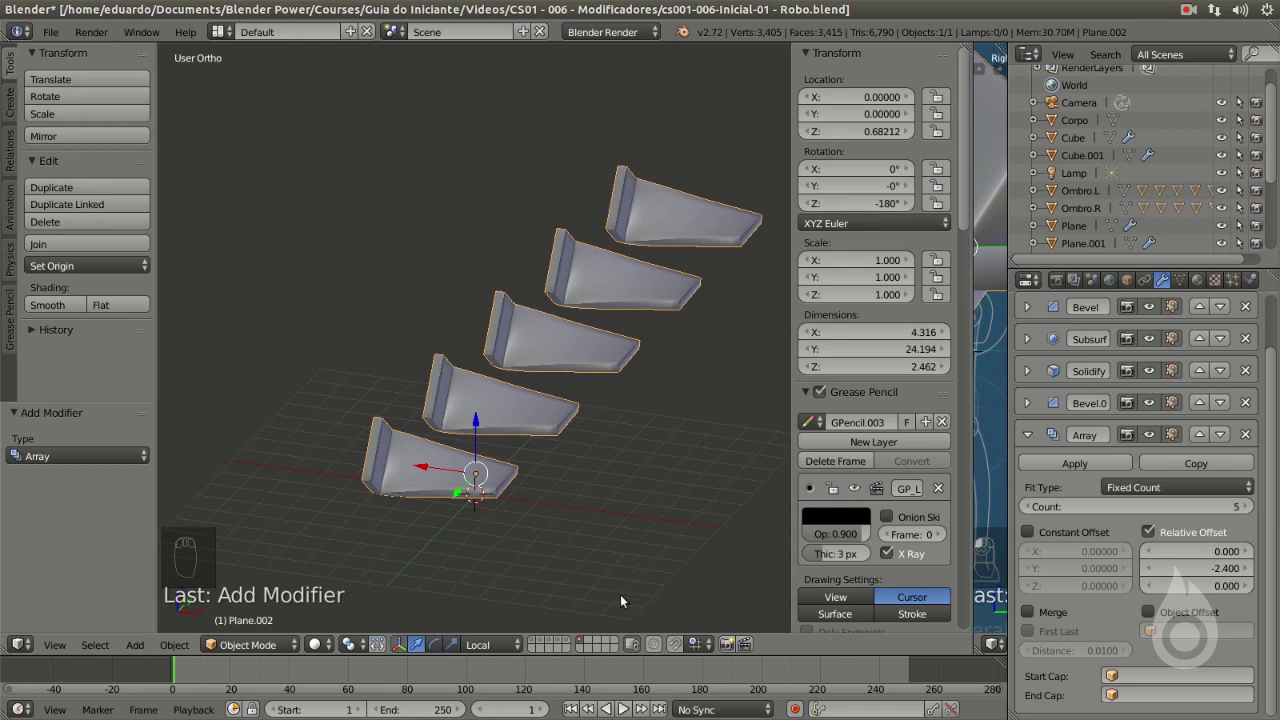
Show the layer with the bevelled cube, select the cube and increase its Bevel modifier width to 0.1300.
click(555, 641)
click(557, 641)
click(565, 641)
scroll(479, 478, up, 4)
shift+middle_drag(479, 478, 467, 325)
right_click(467, 330)
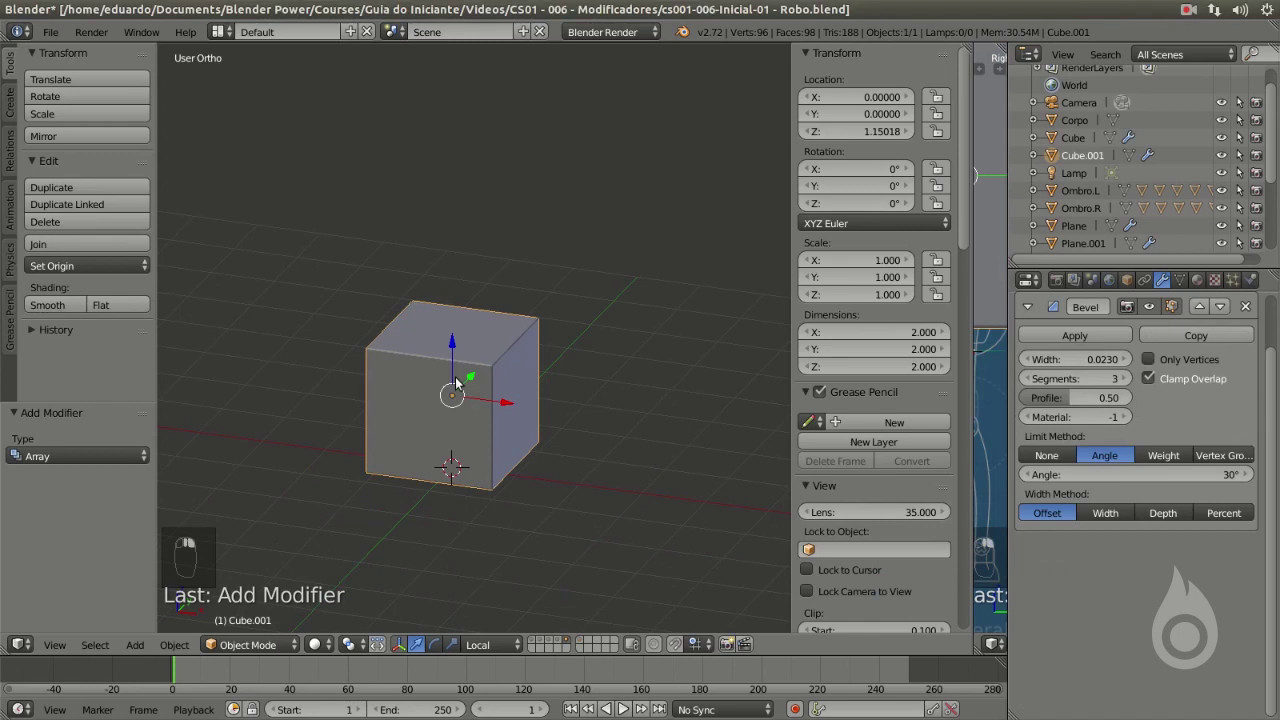
scroll(455, 383, up, 2)
scroll(455, 383, up, 3)
drag(1061, 361, 1108, 361)
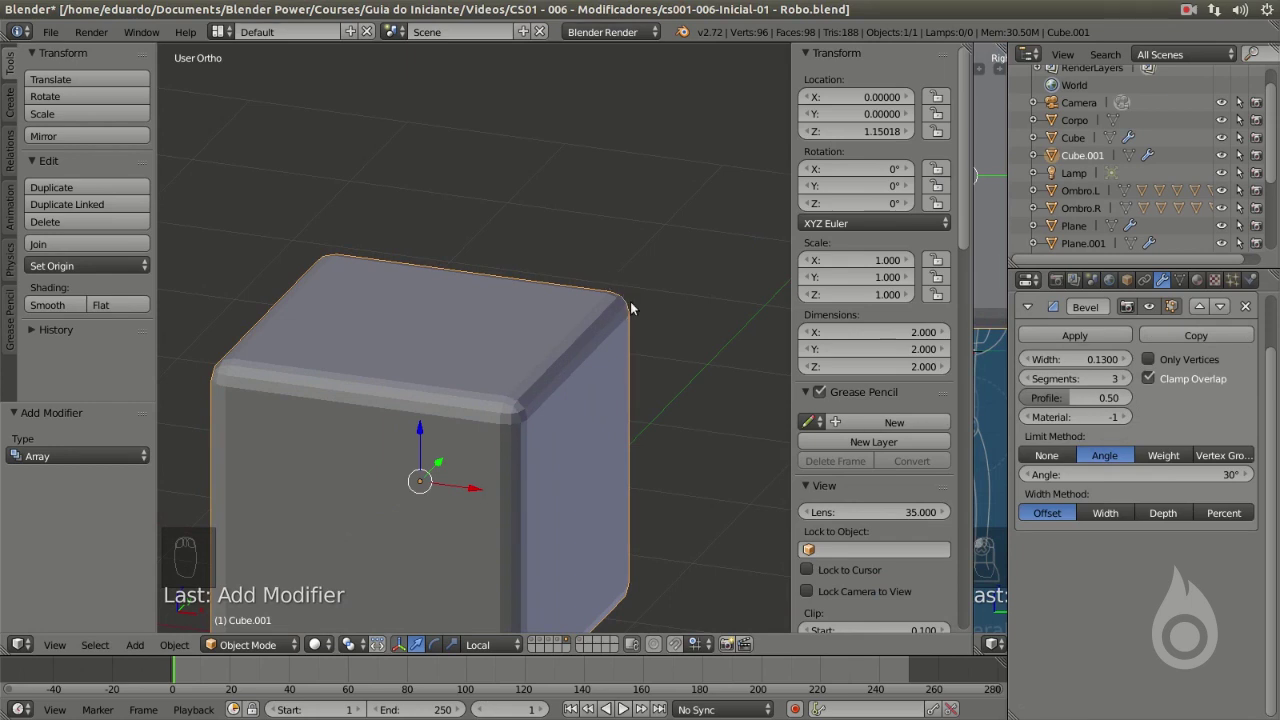
Examine the cube's original mesh in Edit Mode by selecting an edge and its corner vertices, and return to Object Mode.
key(Tab)
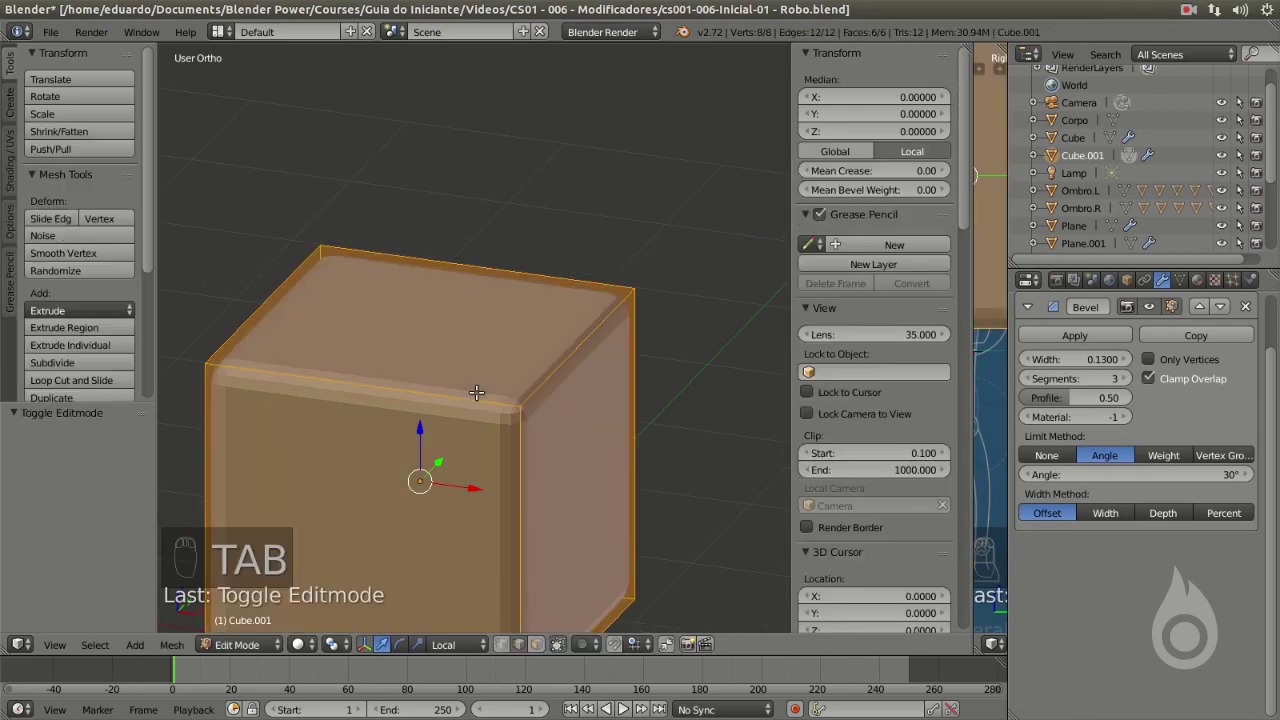
right_click(525, 414)
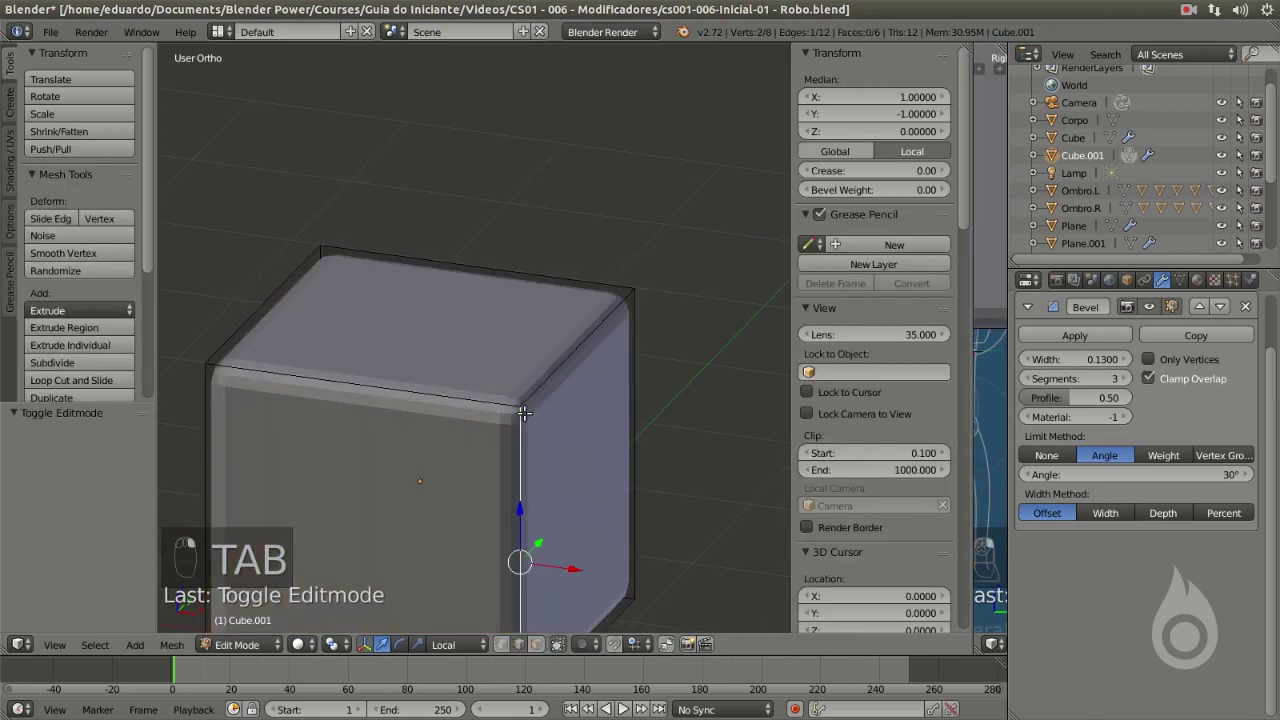
key(ctrl+Tab)
click(470, 398)
right_click(634, 288)
right_click(322, 246)
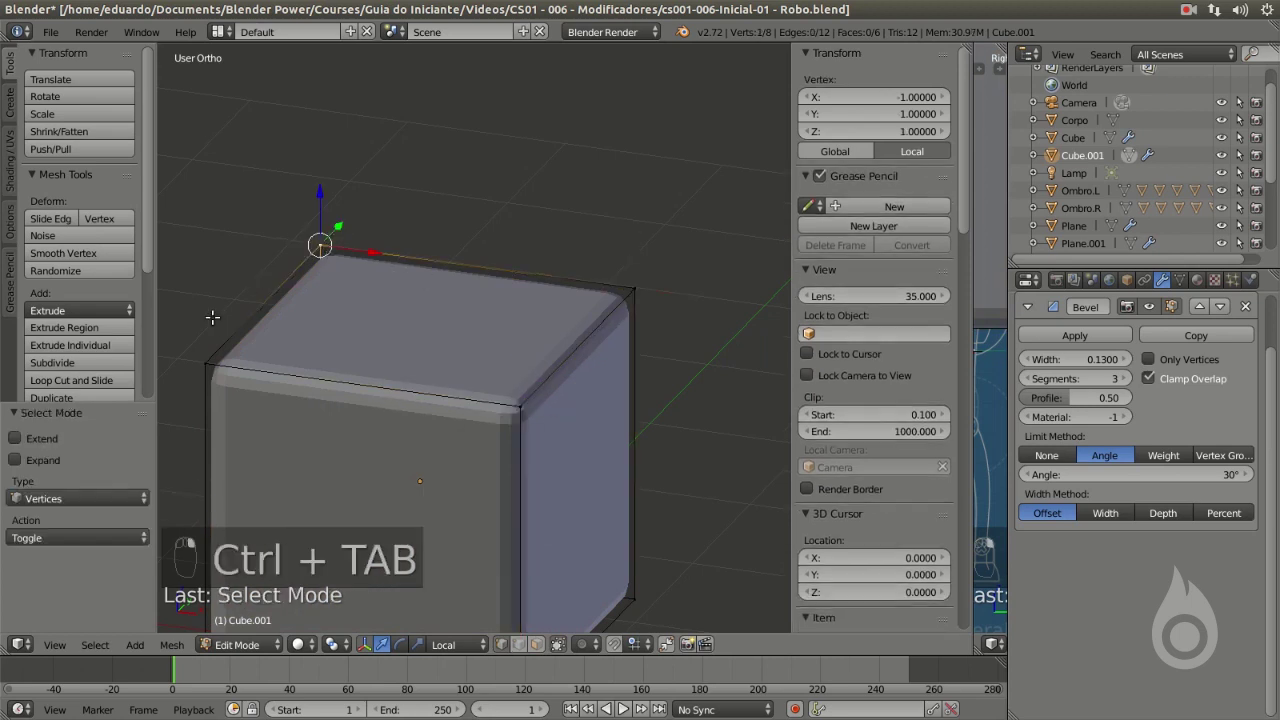
right_click(206, 362)
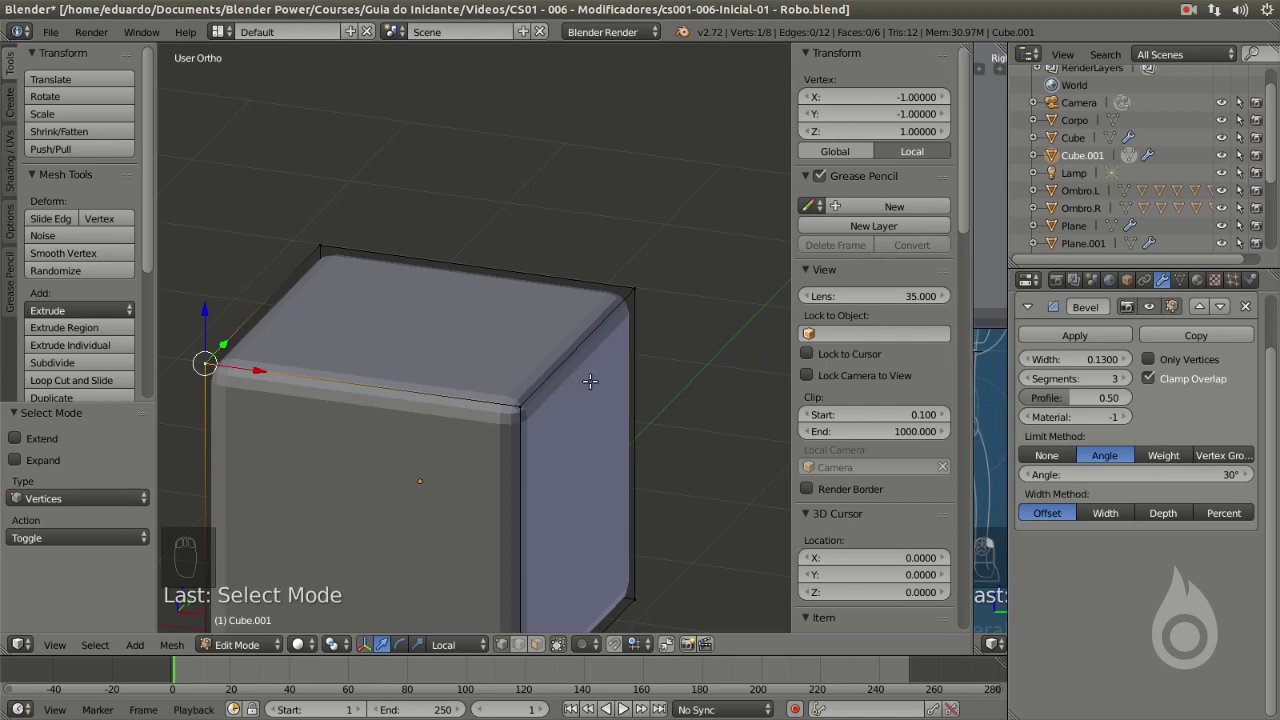
key(Tab)
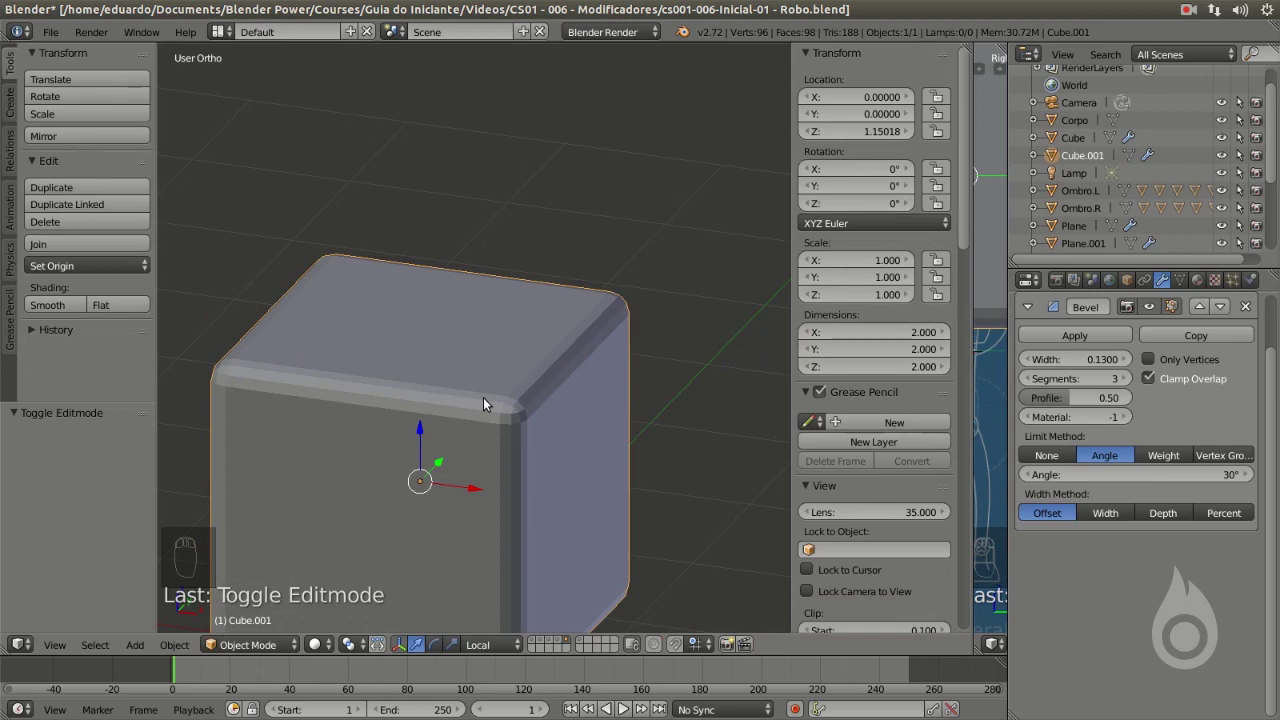
Apply the cube's Bevel modifier and select vertices at the bevelled corner in Edit Mode to check the real geometry.
scroll(1121, 388, up, 1)
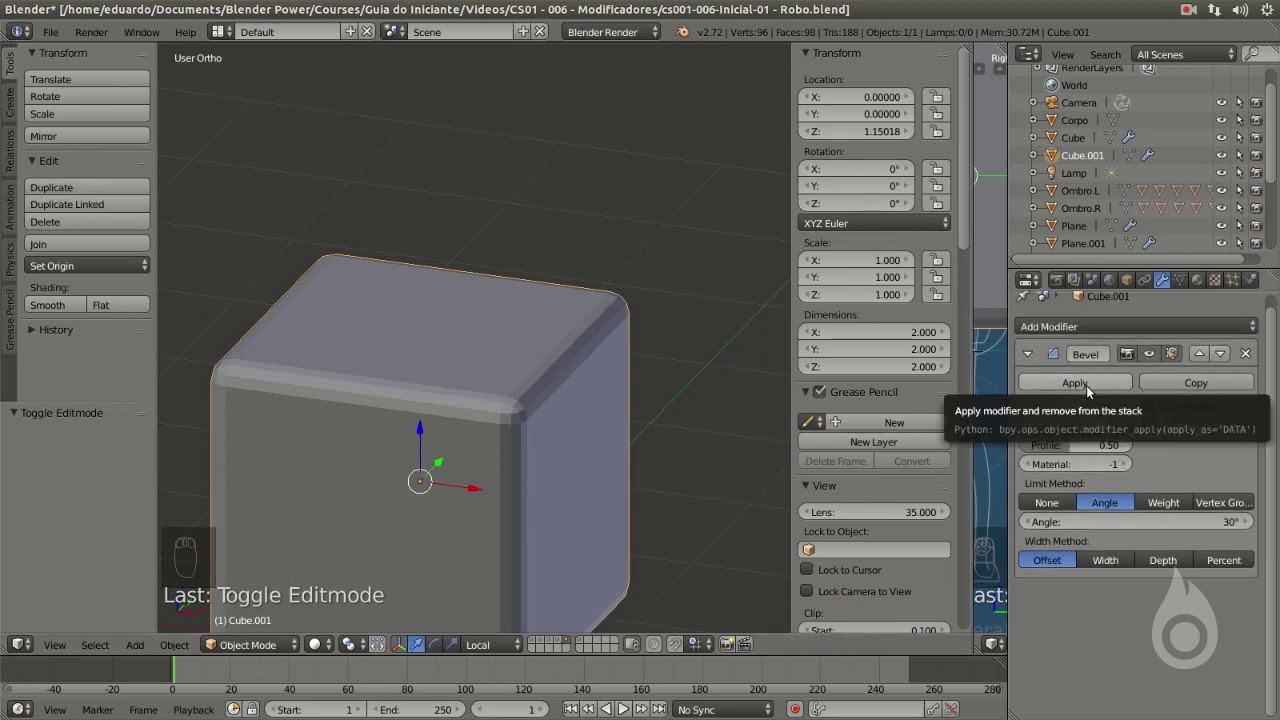
click(1088, 385)
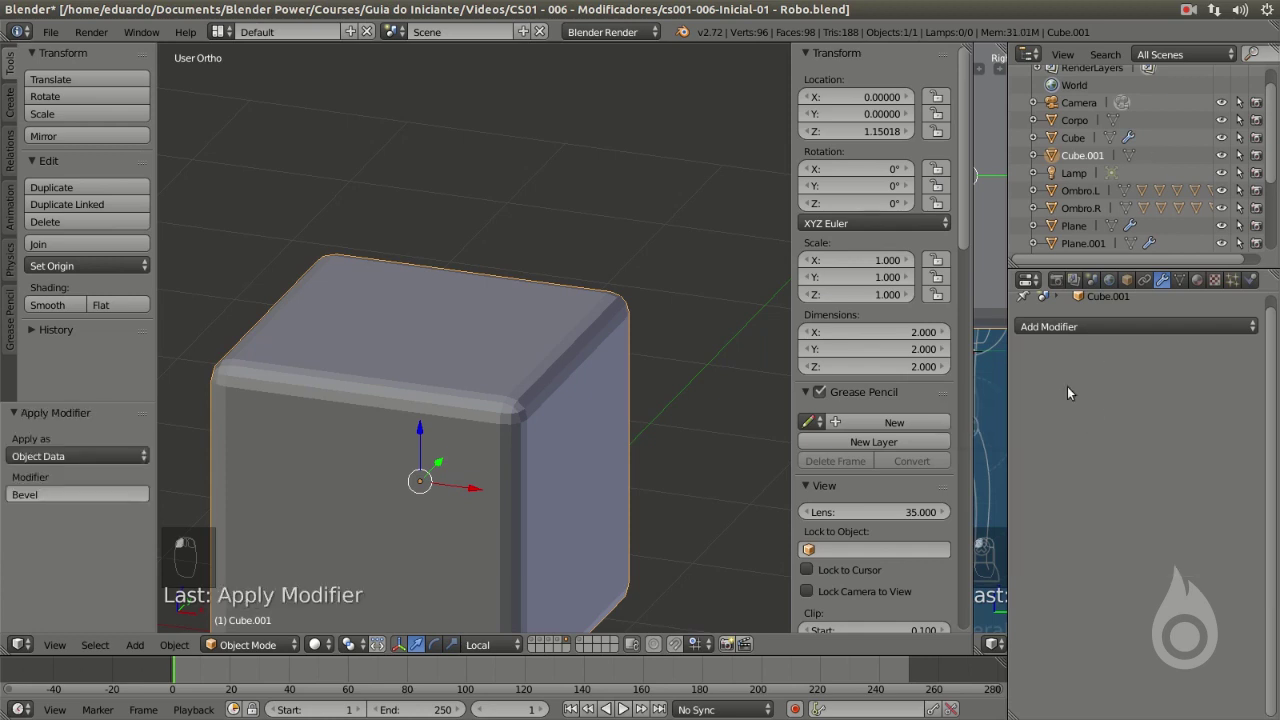
key(Tab)
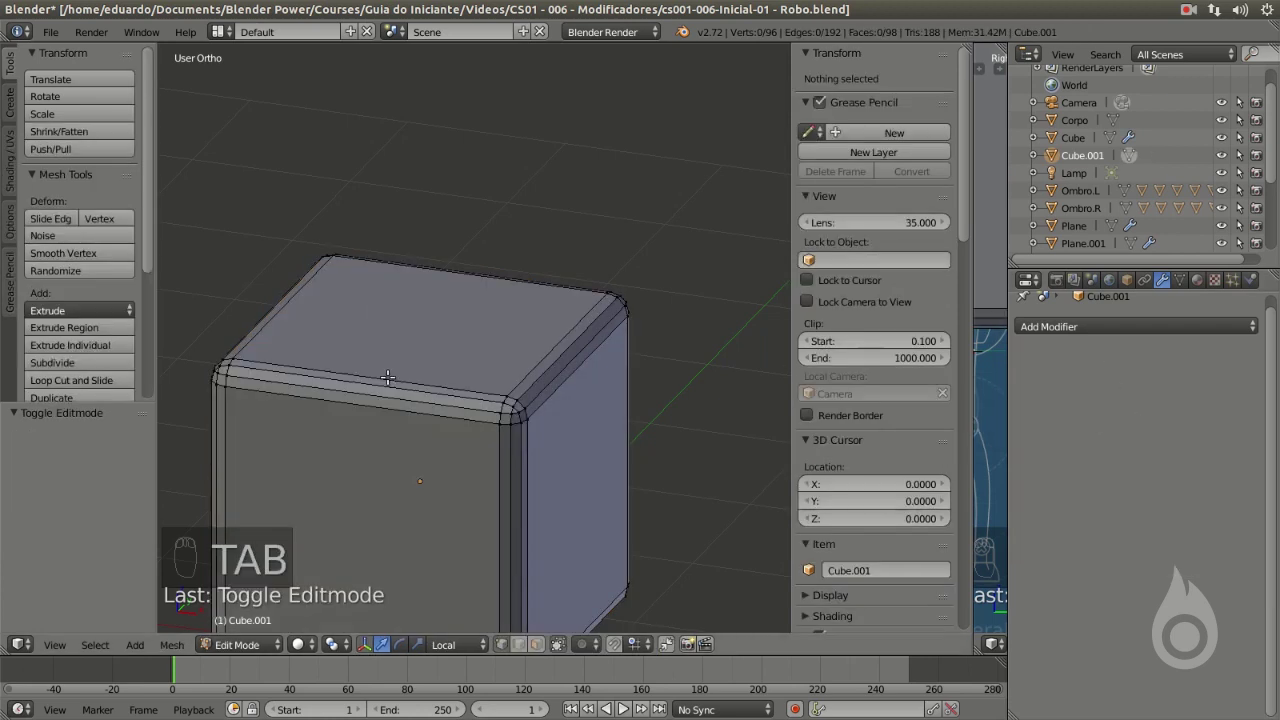
right_click(500, 426)
scroll(505, 412, up, 5)
right_click(493, 436)
right_click(506, 394)
right_click(497, 471)
scroll(491, 431, down, 6)
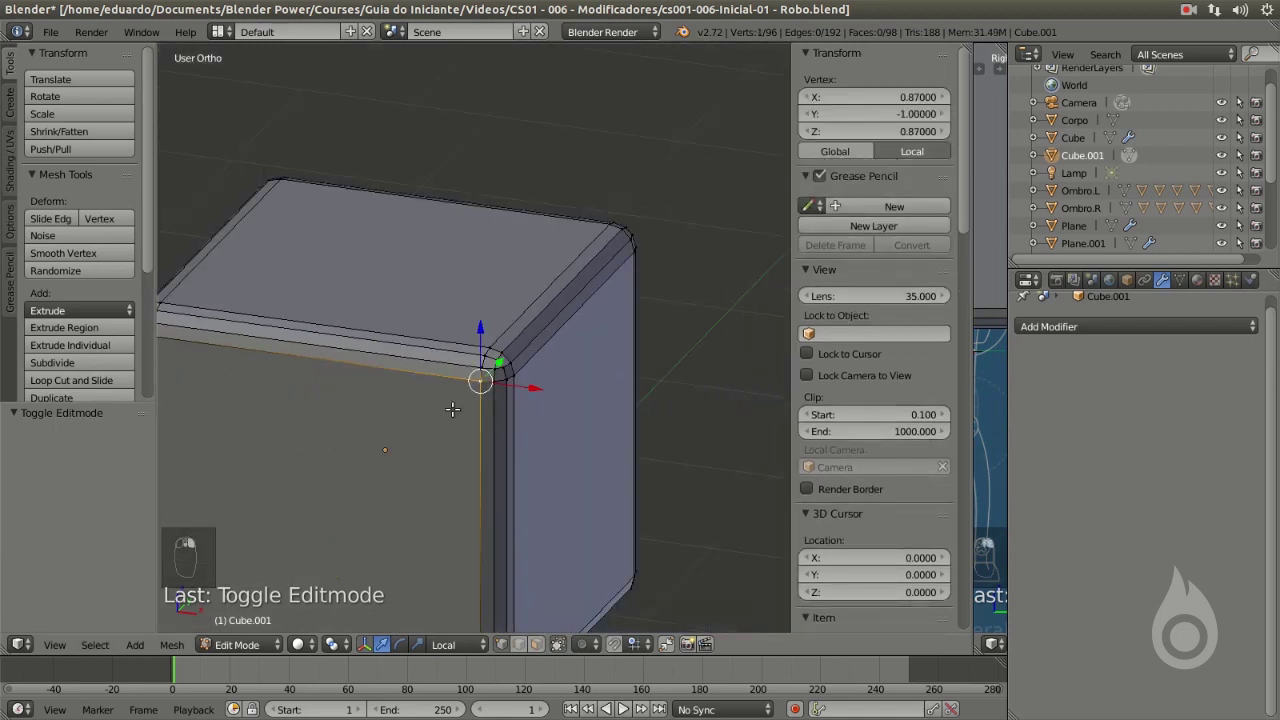
scroll(452, 409, down, 4)
key(Tab)
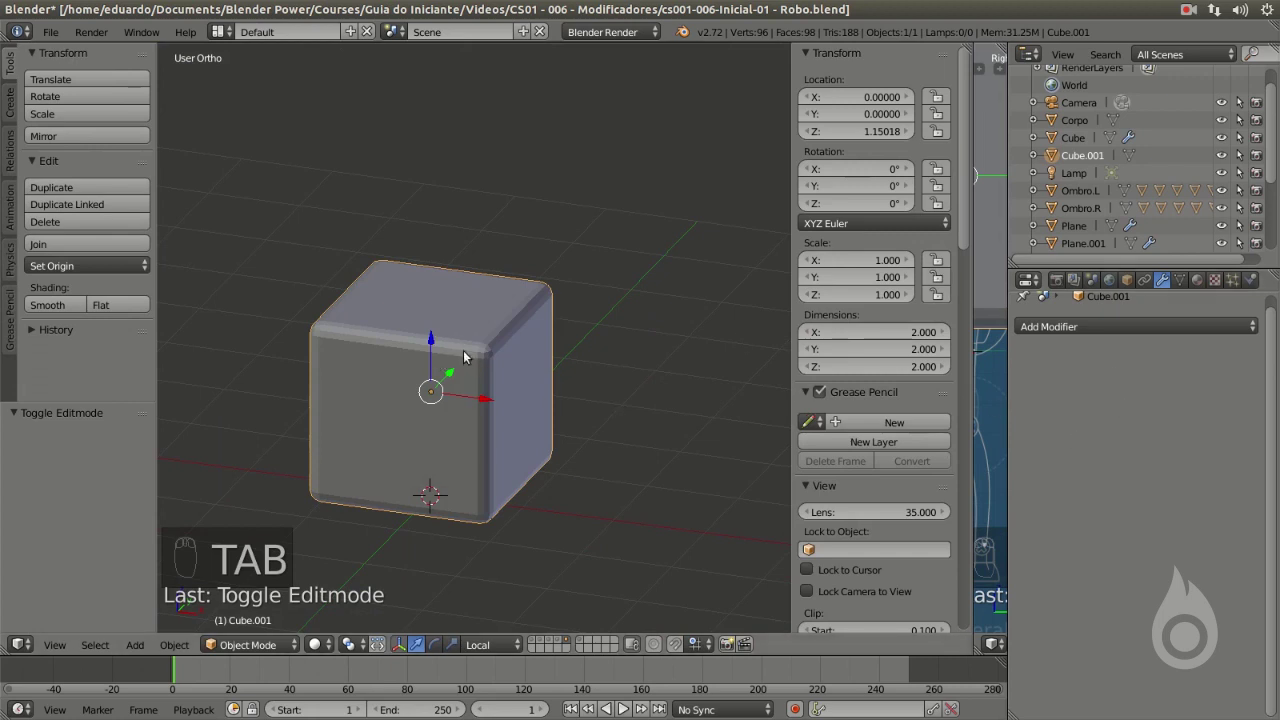
Re-enter Edit Mode on the cube to examine individual vertices of its bevelled corner once more.
key(Tab)
scroll(491, 365, up, 4)
right_click(492, 360)
right_click(490, 350)
key(Tab)
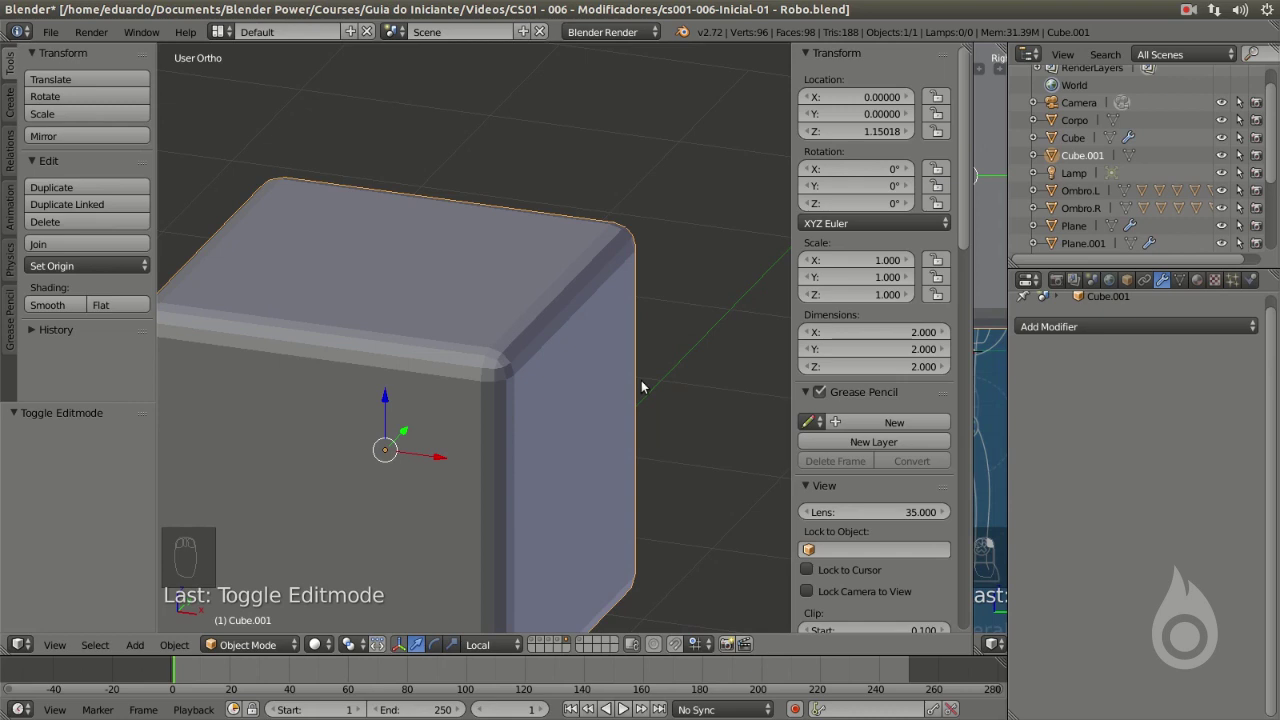
Apply the Displace modifier to the terrain plane on its layer and select one of its vertices in Edit Mode.
click(547, 640)
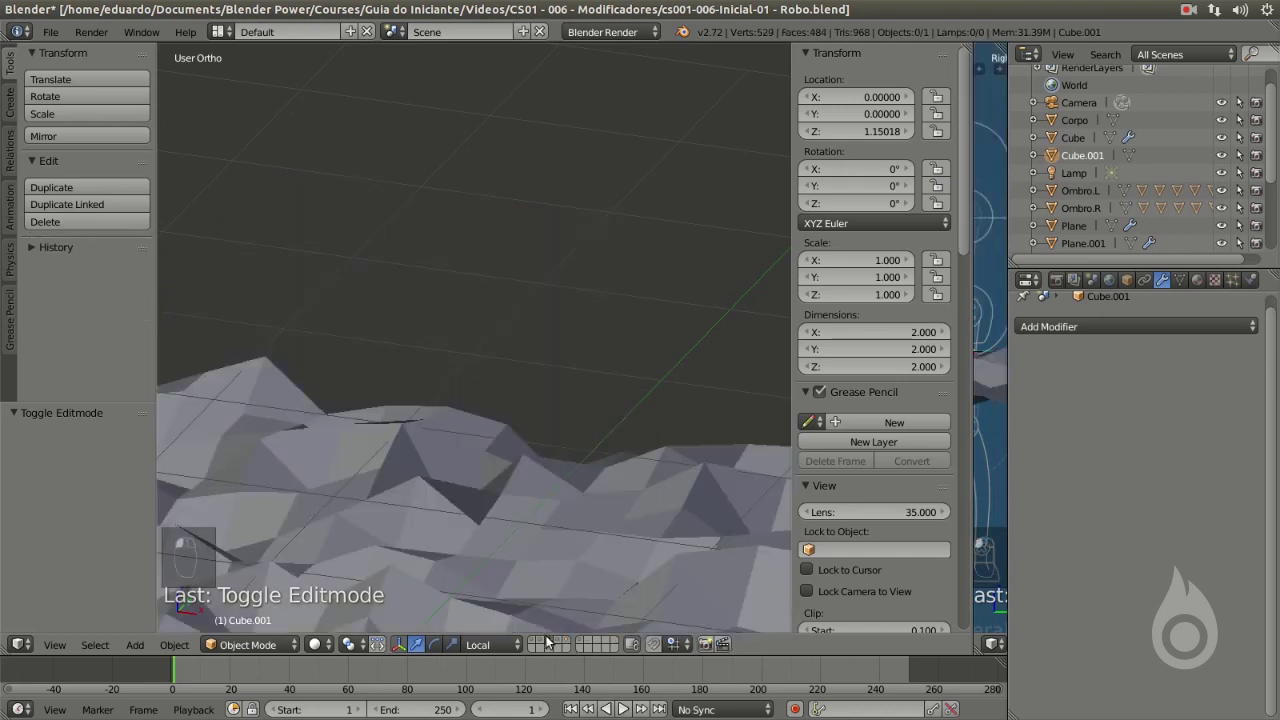
click(1054, 382)
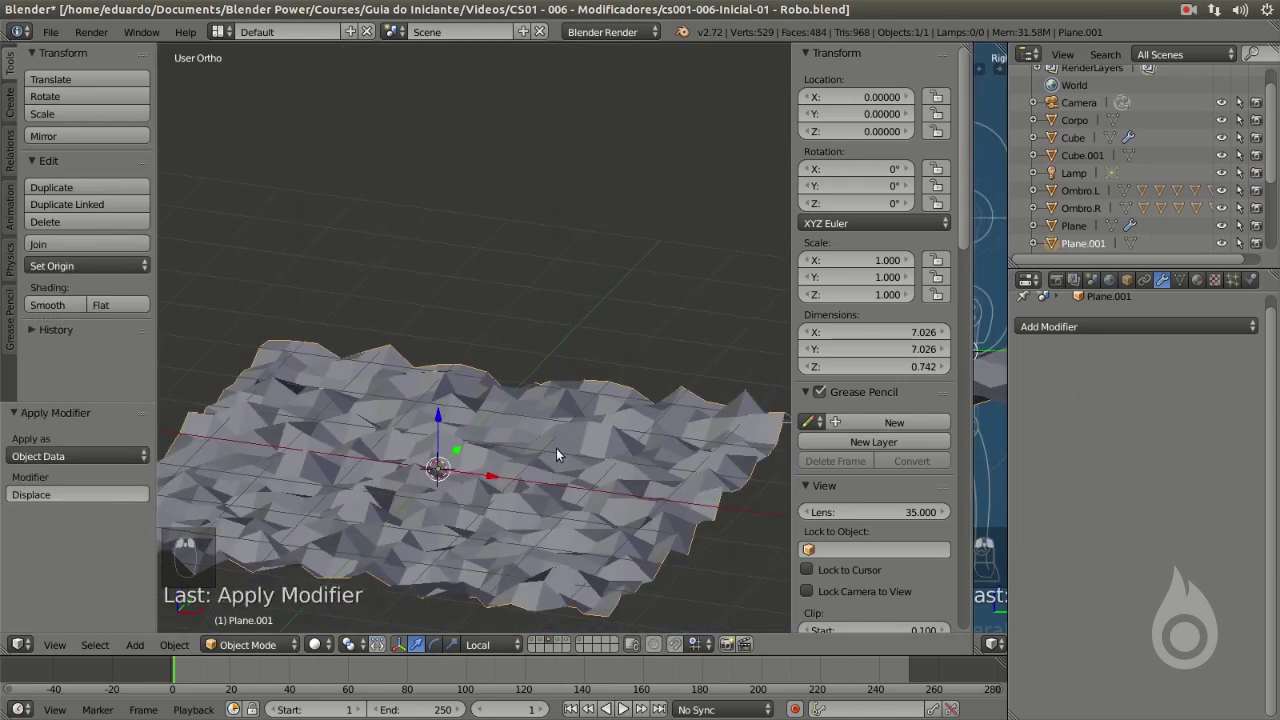
key(Tab)
scroll(543, 505, up, 4)
shift+middle_drag(490, 312, 490, 195)
right_click(445, 511)
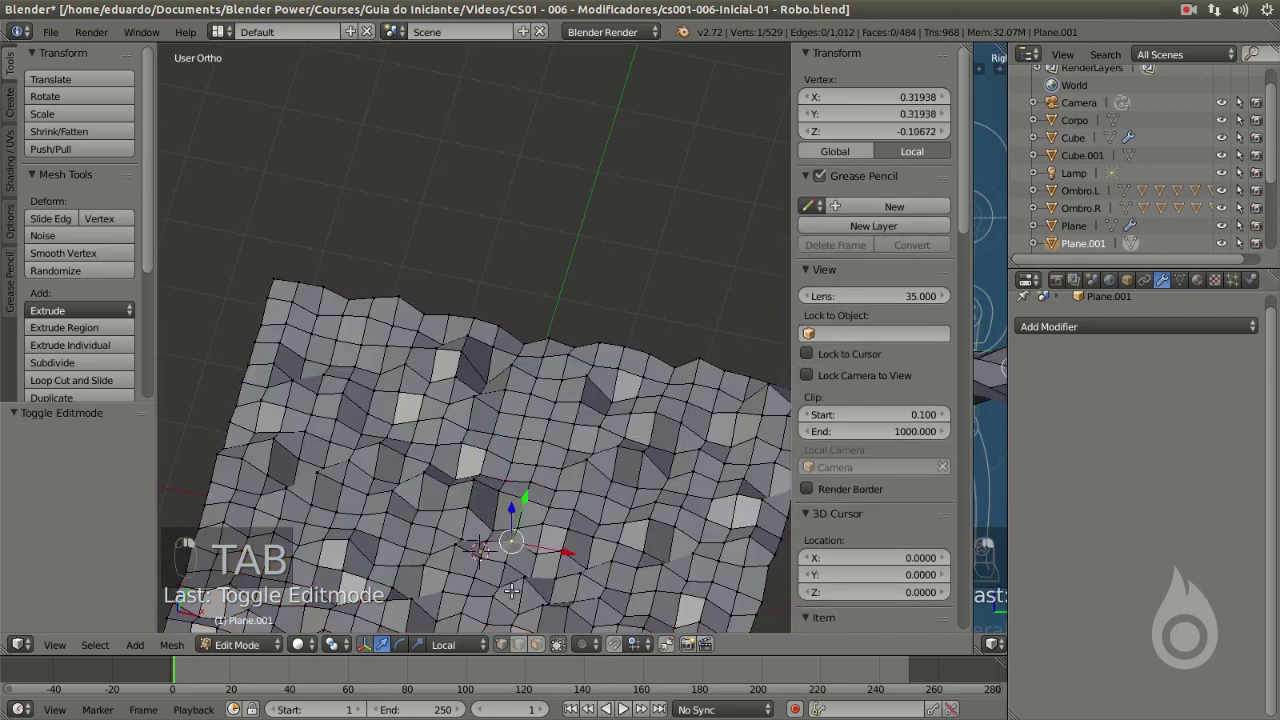
key(Tab)
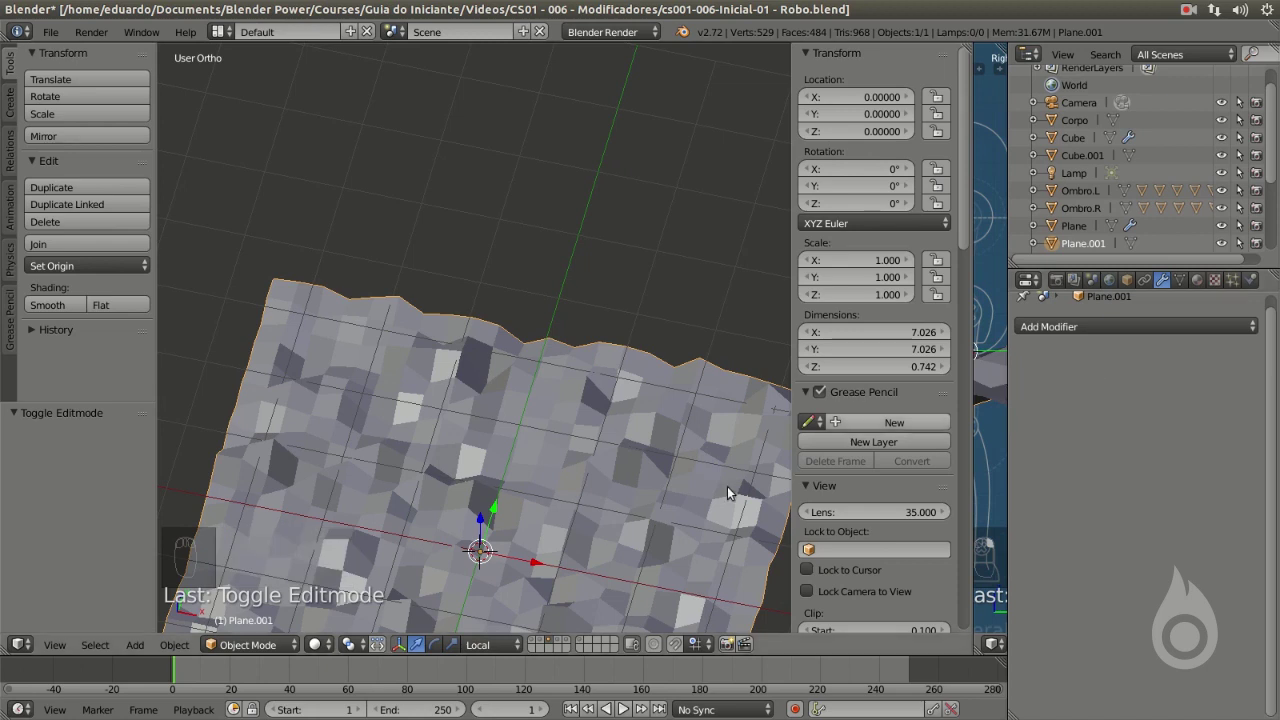
Browse the layers of example objects, selecting the curved plane and the terrain, and examine the arrayed pieces.
click(540, 645)
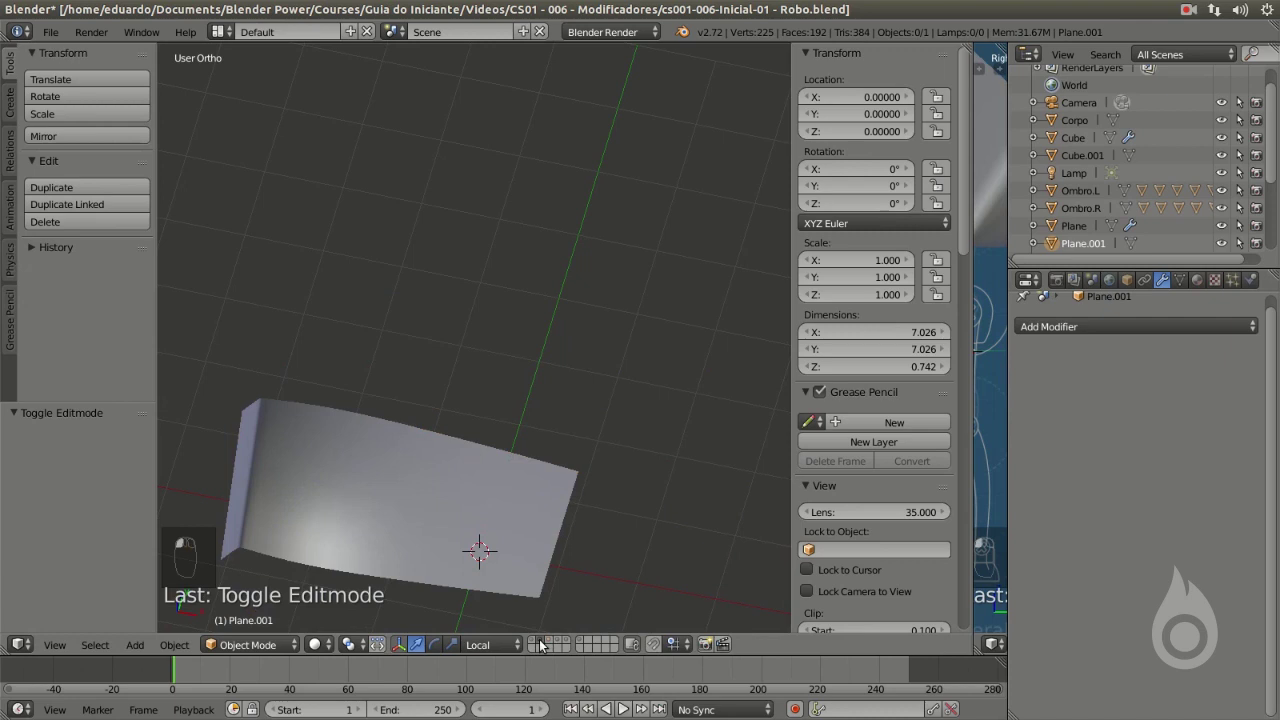
right_click(493, 492)
click(542, 640)
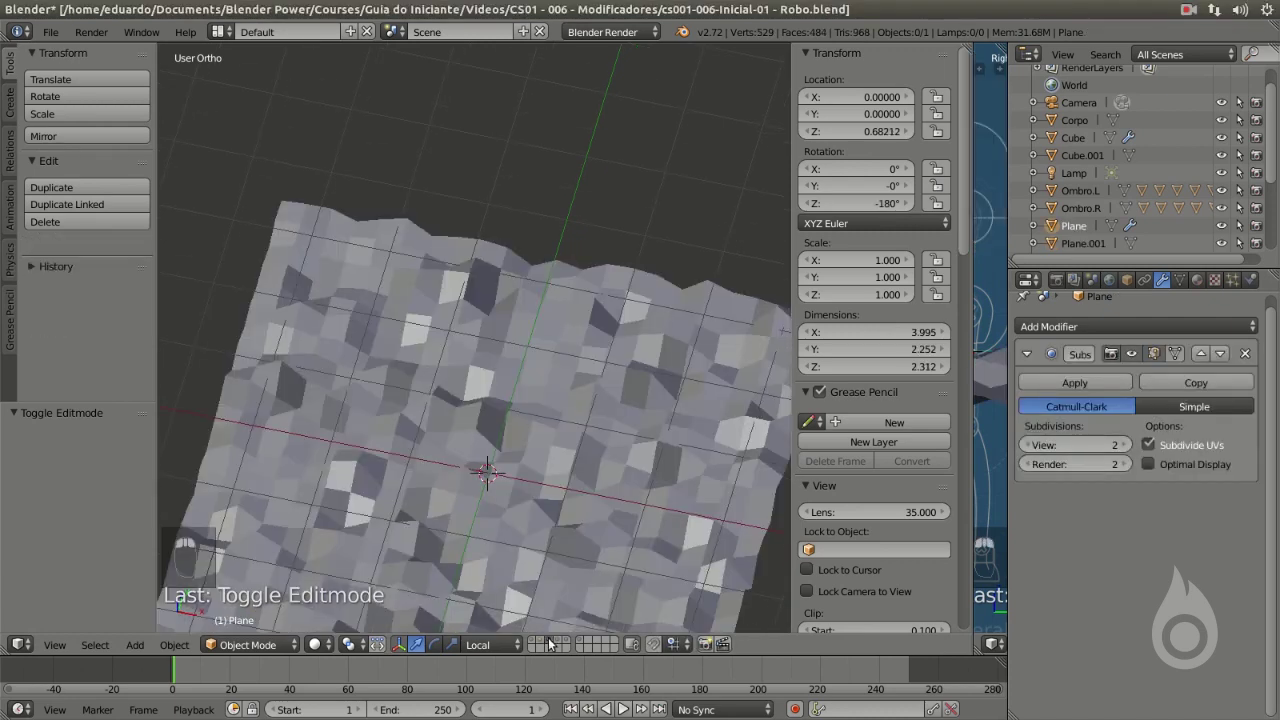
right_click(565, 490)
click(557, 641)
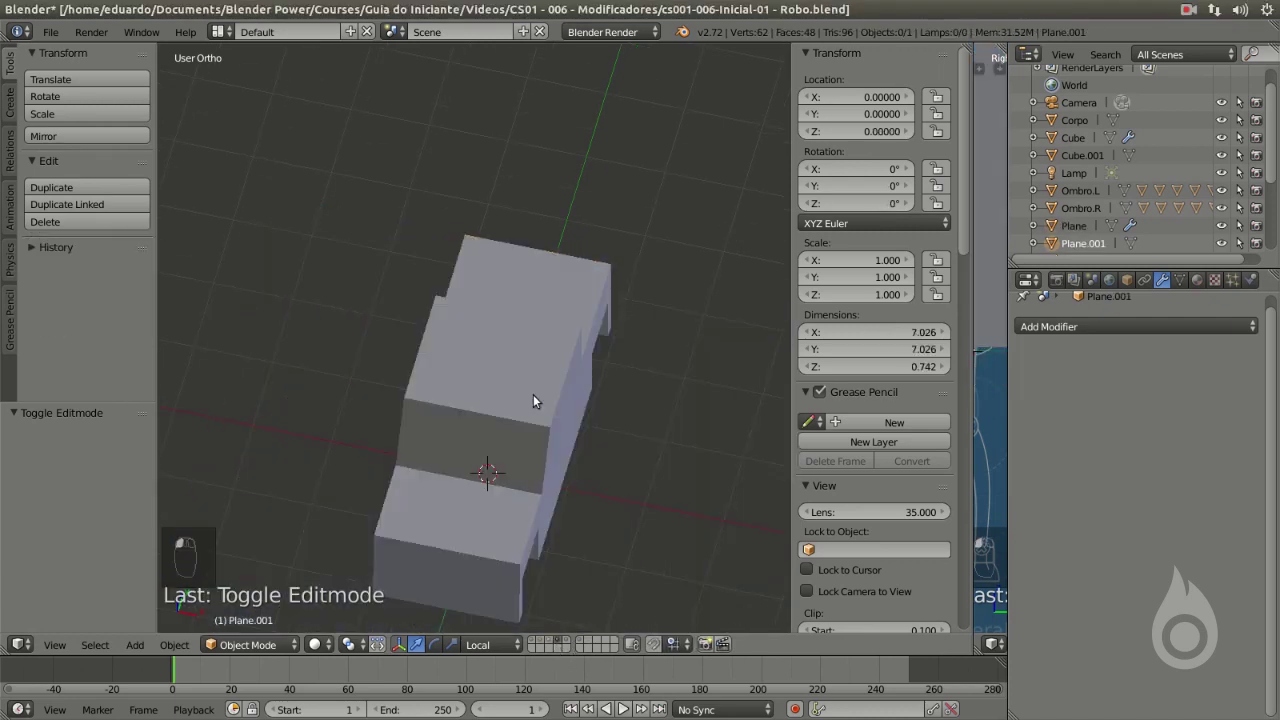
click(566, 641)
click(580, 641)
middle_drag(538, 444, 647, 443)
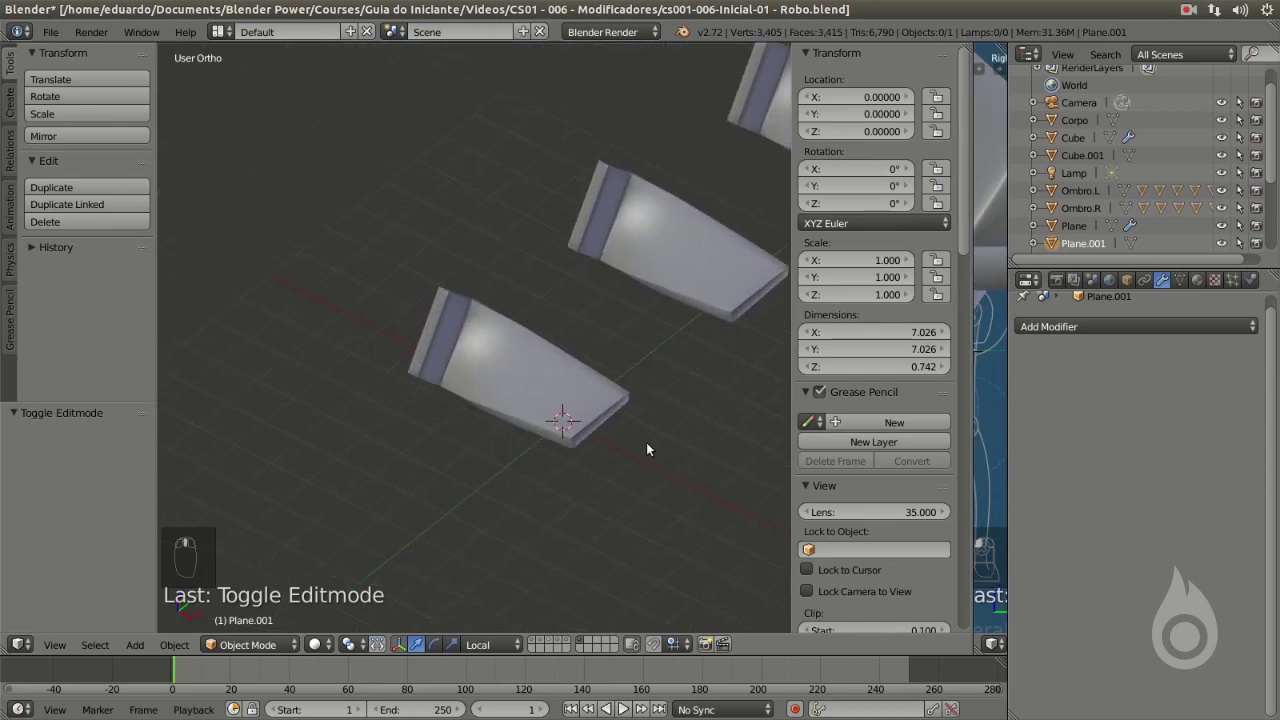
Return to the layer with the single curved plane, select it and view its Subdivision Surface shape from another angle.
click(540, 641)
scroll(490, 366, up, 3)
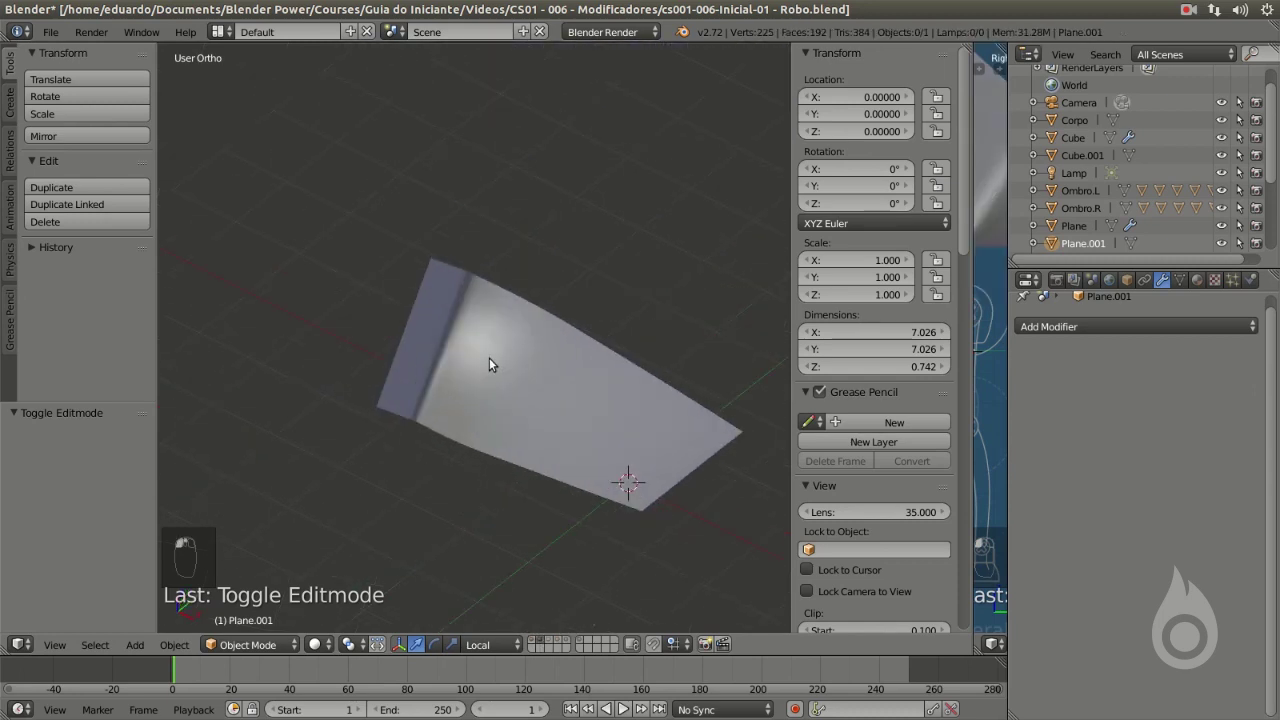
right_click(484, 354)
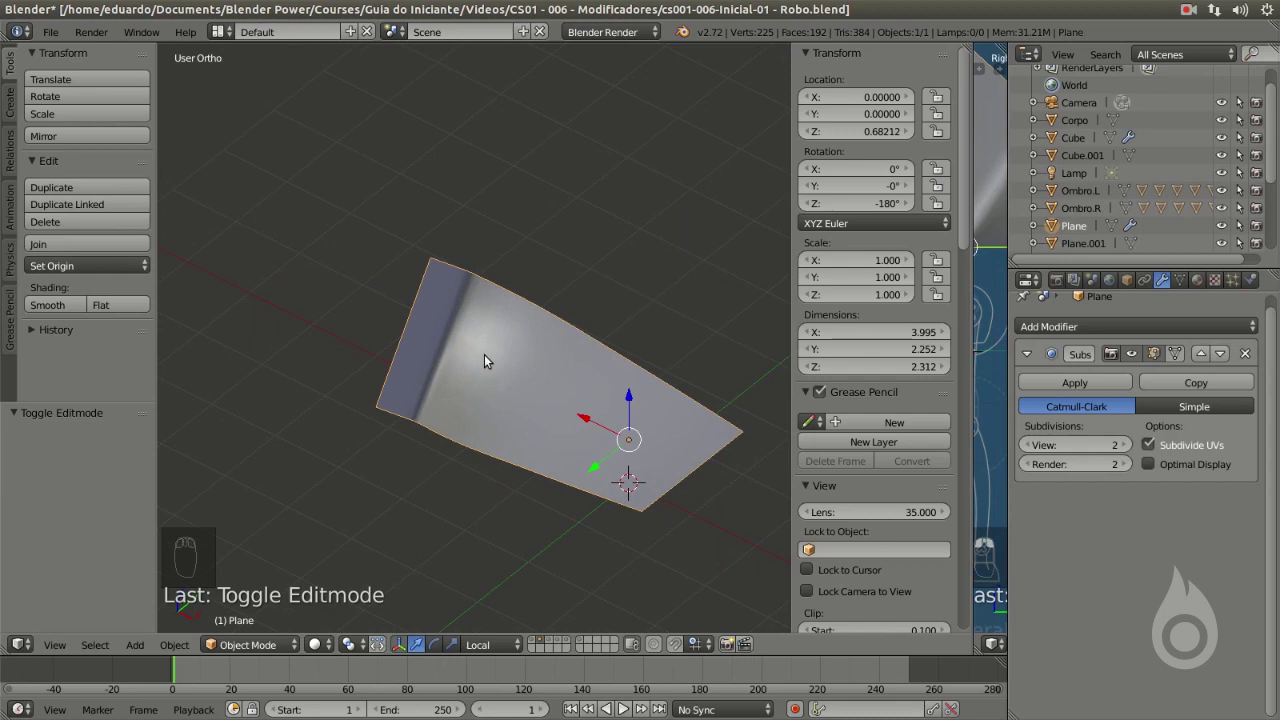
middle_drag(457, 298, 680, 504)
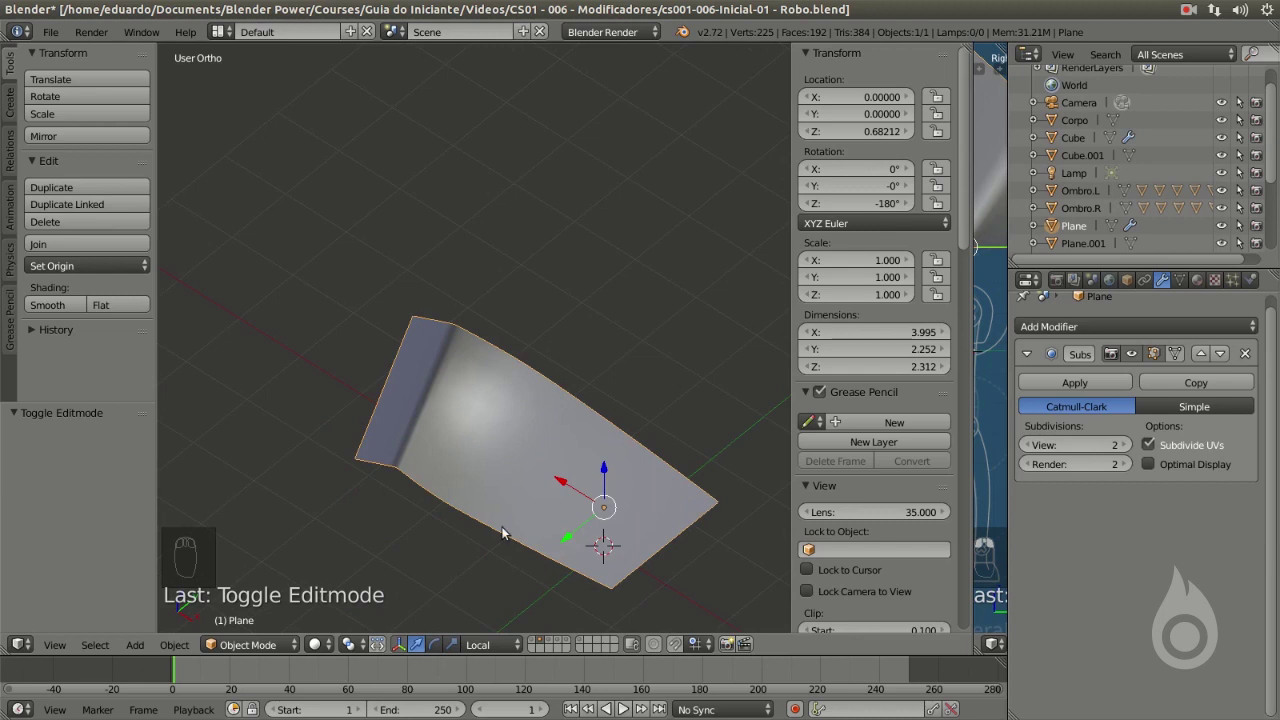